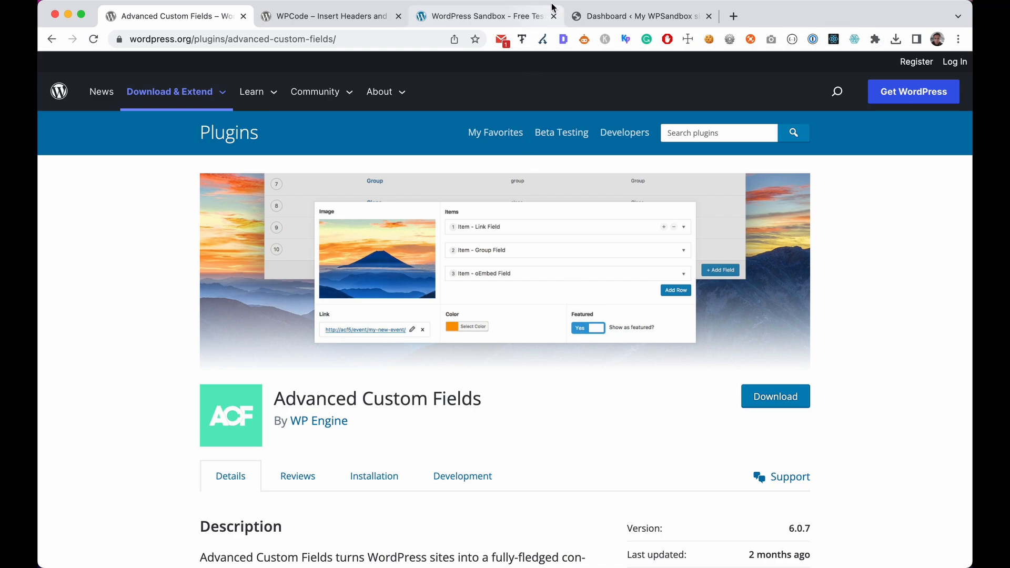
Step: Open the WPCode page for adding a new code snippet
left_click(326, 16)
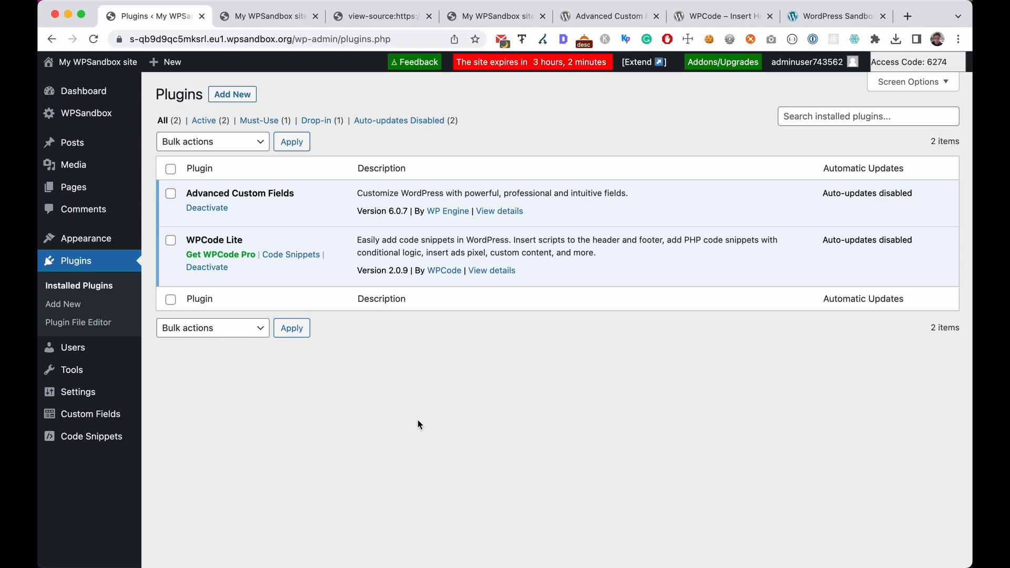
mouse_move(75, 439)
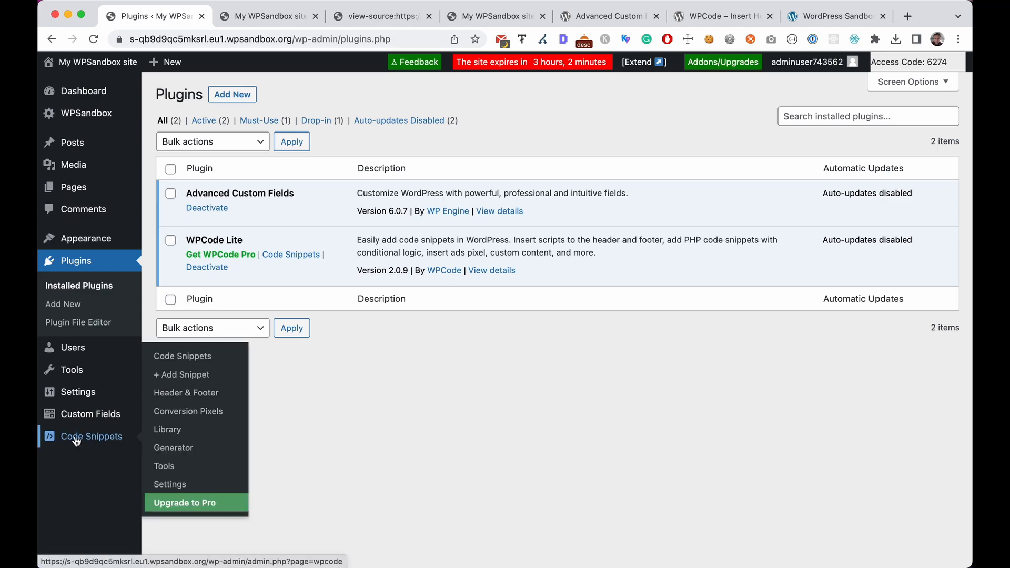
left_click(198, 381)
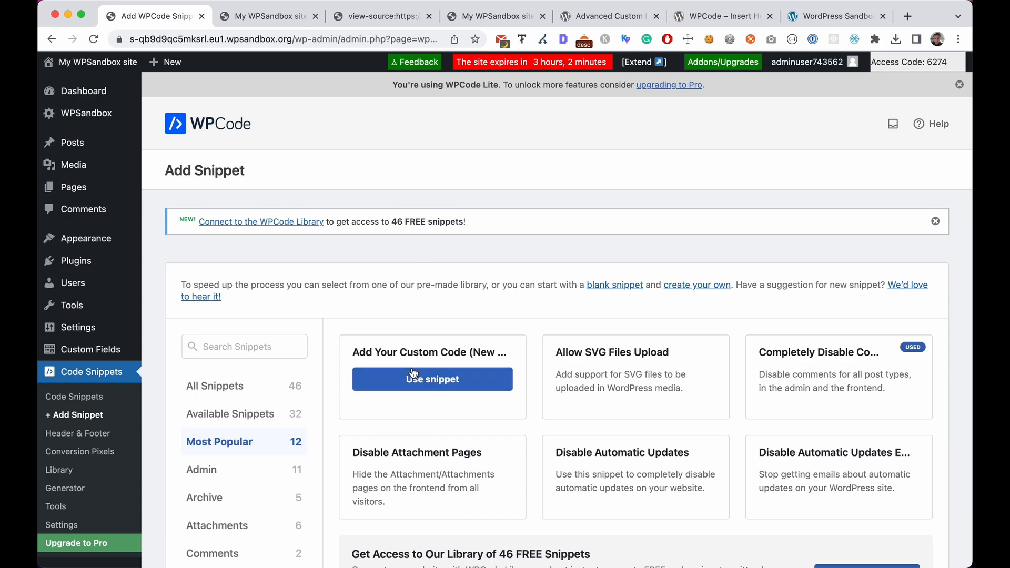
Step: Look through the most popular pre-made snippets offered in the WPCode library
mouse_move(834, 405)
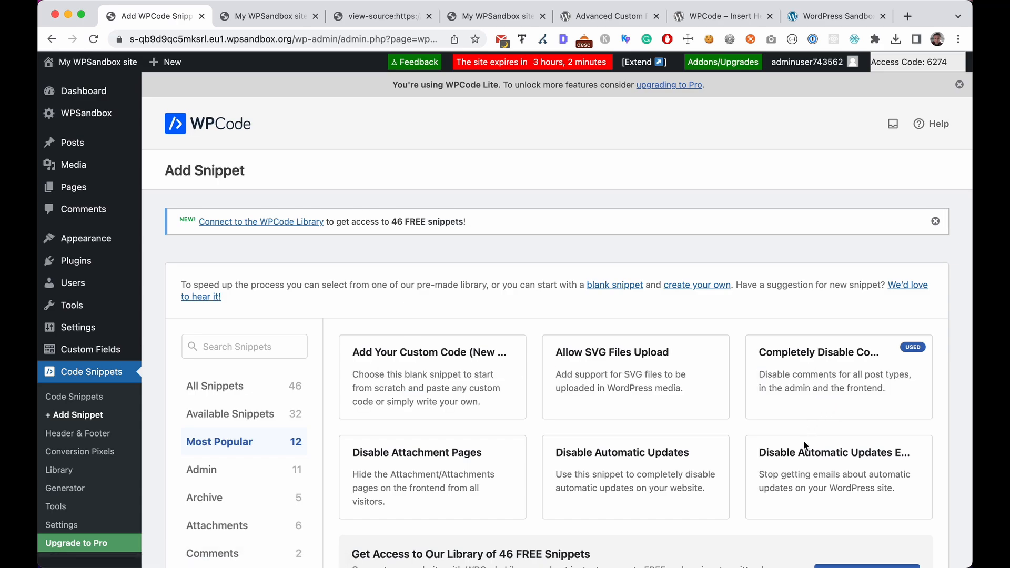
mouse_move(663, 476)
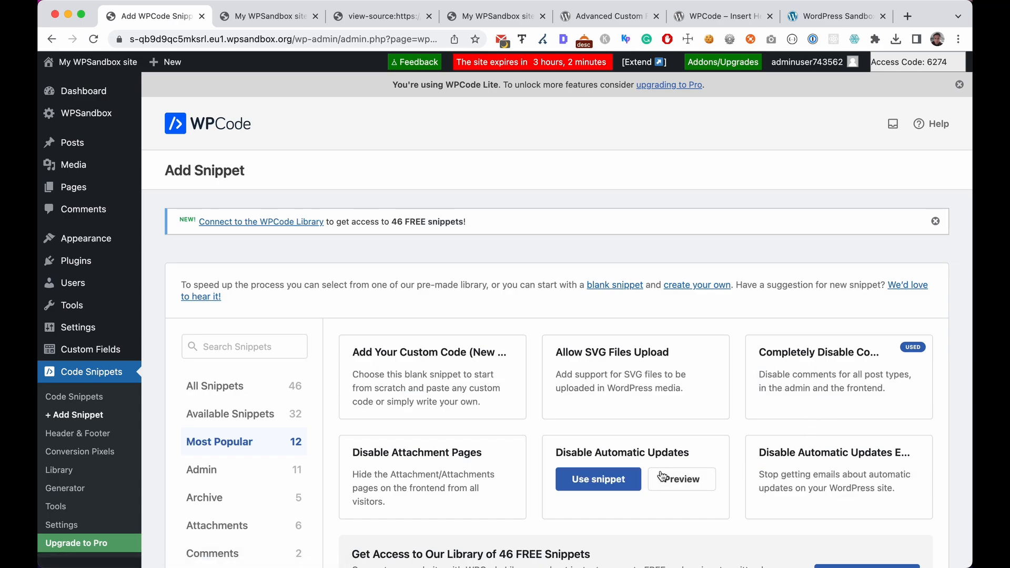
mouse_move(443, 458)
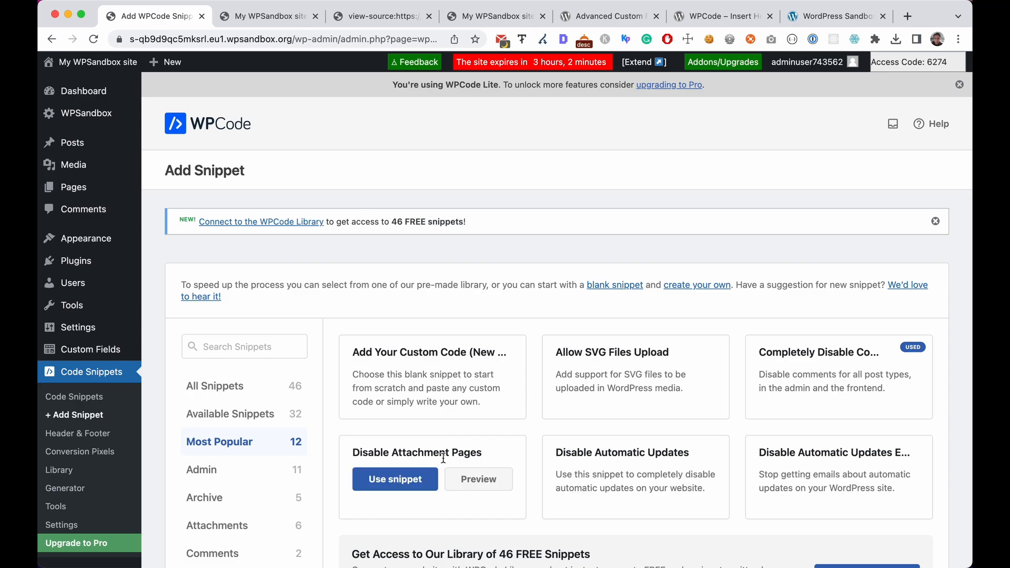
scroll(444, 458, "down", 3)
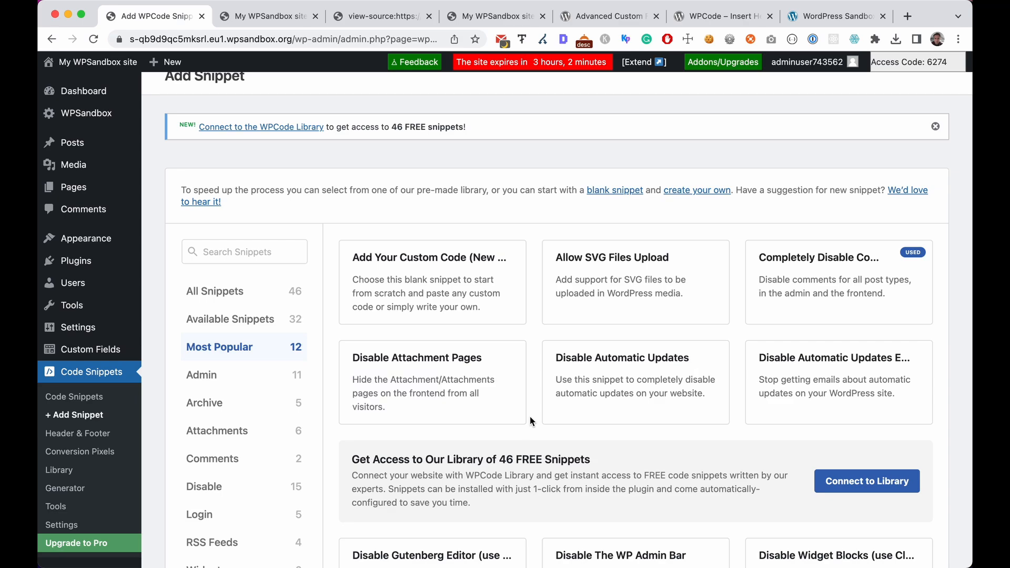
scroll(533, 421, "down", 1)
scroll(533, 419, "down", 1)
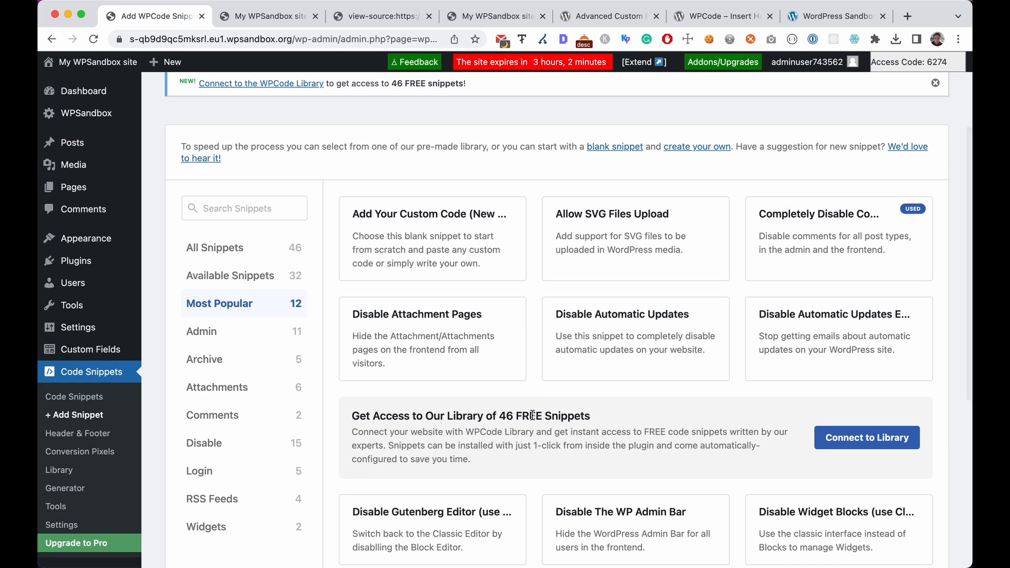
scroll(532, 418, "down", 3)
scroll(533, 418, "down", 3)
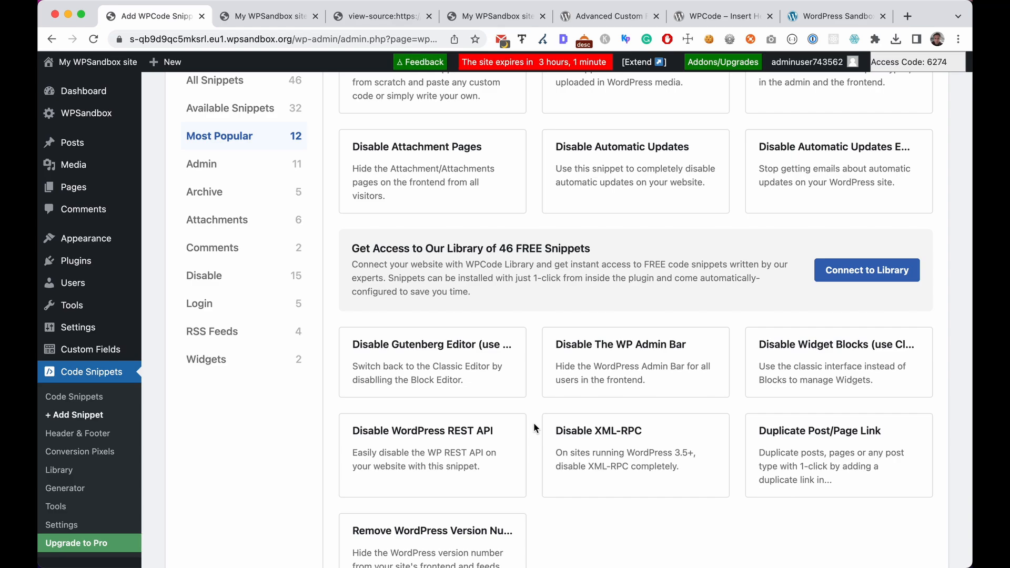
scroll(534, 428, "up", 7)
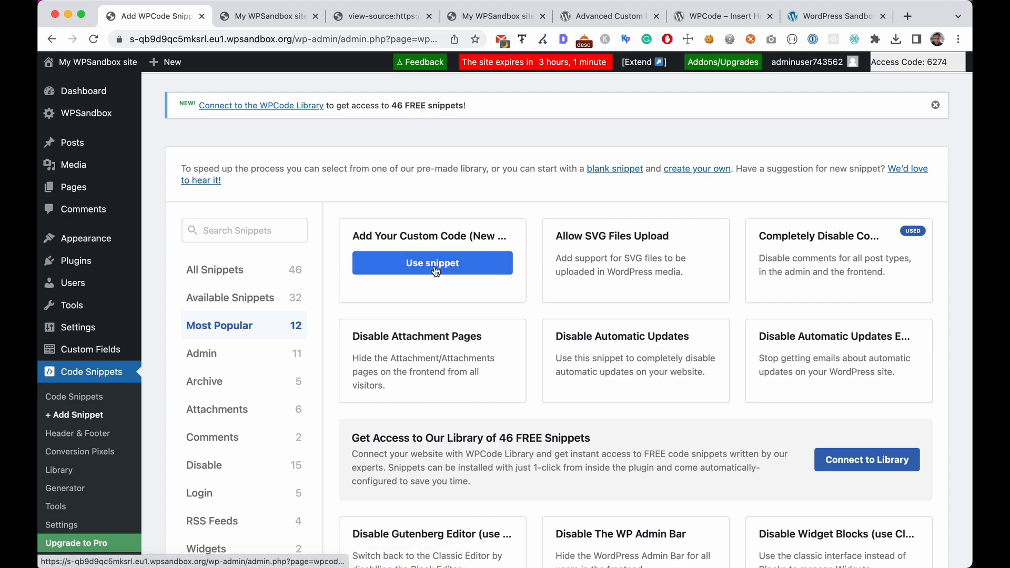
Step: Start a blank custom code snippet and title it "Google Adsense"
left_click(433, 270)
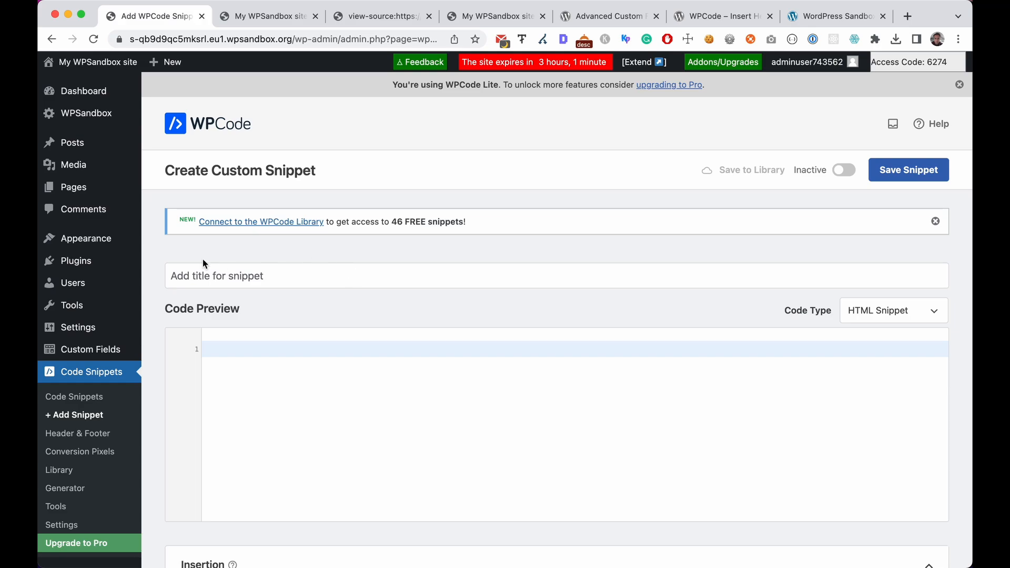
left_click(199, 280)
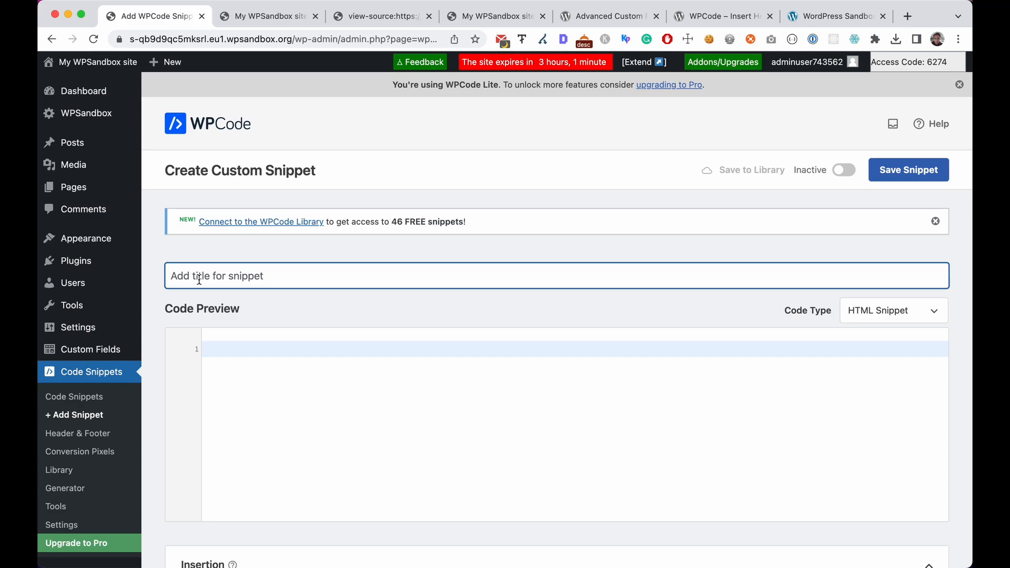
type("Google Ad")
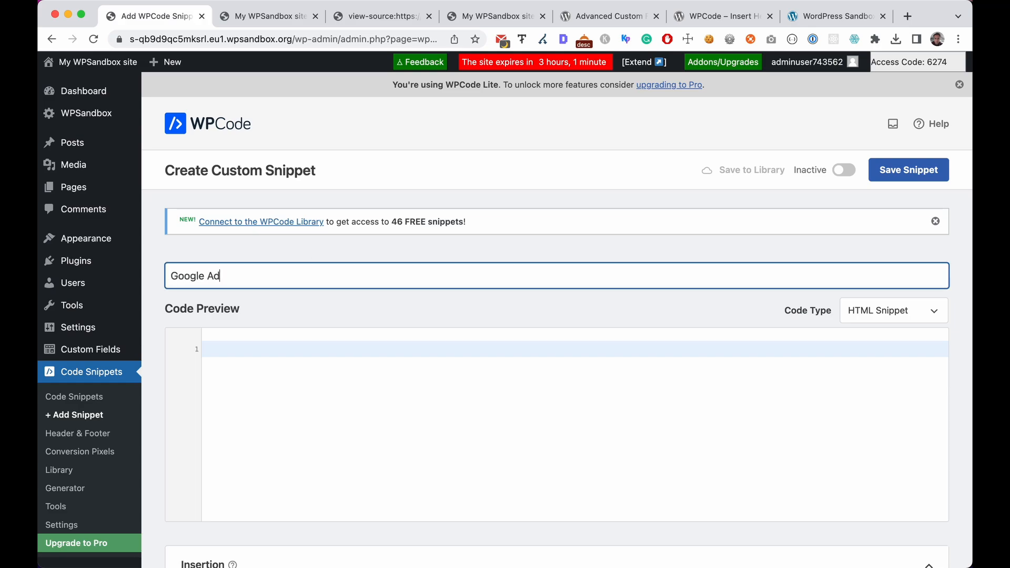
type("sense")
left_click(416, 357)
type("<script async src=\"https://pagead2.googlesyndication.com/pagead/js/adsbygoogle.js?client=ca-pub-[your-adsense-id]\" crossorigin=\"anonymous\"></script>")
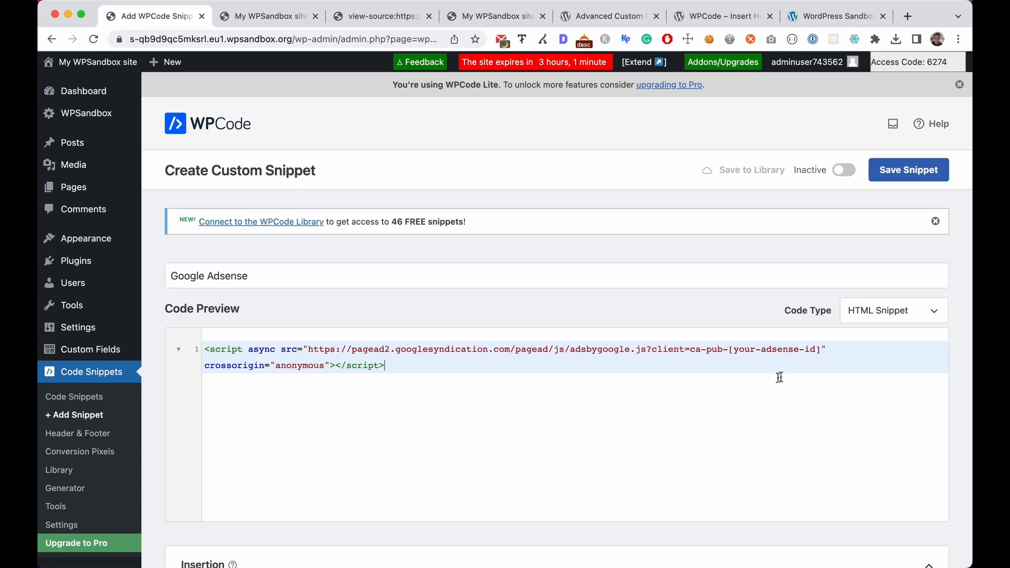
left_click_drag(822, 350, 729, 351)
left_click(712, 395)
left_click_drag(686, 392, 199, 333)
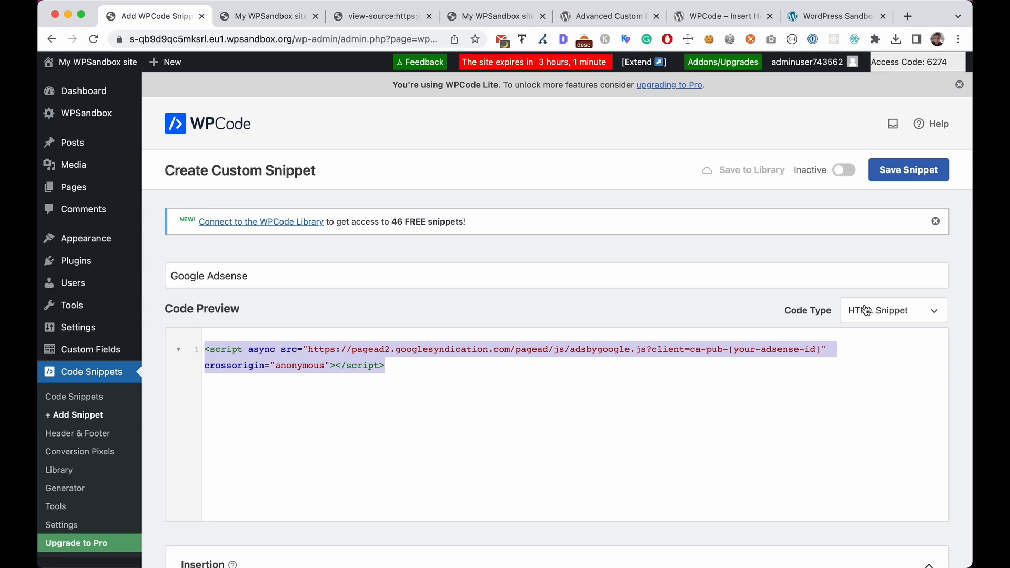
left_click(685, 326)
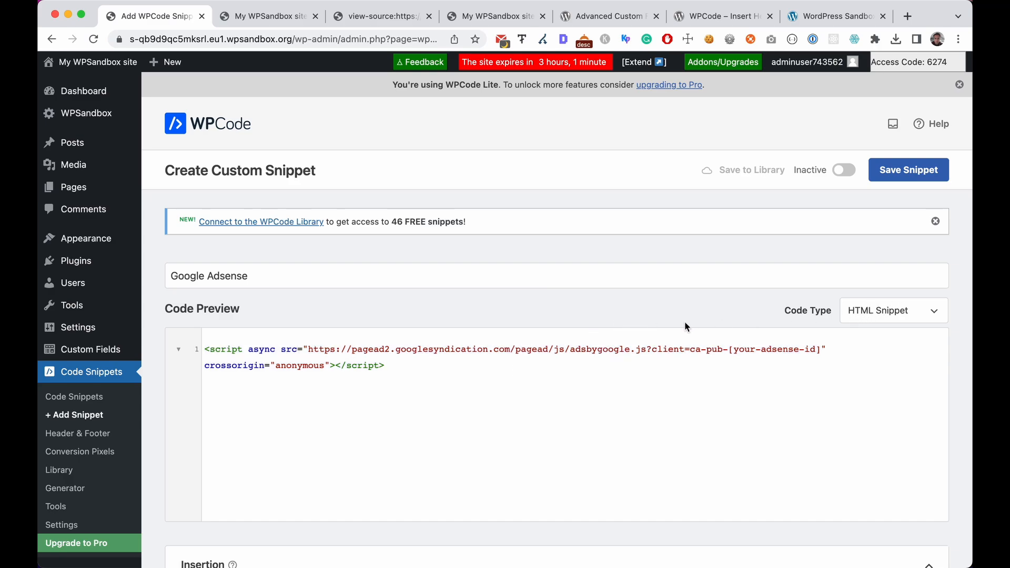
left_click(932, 320)
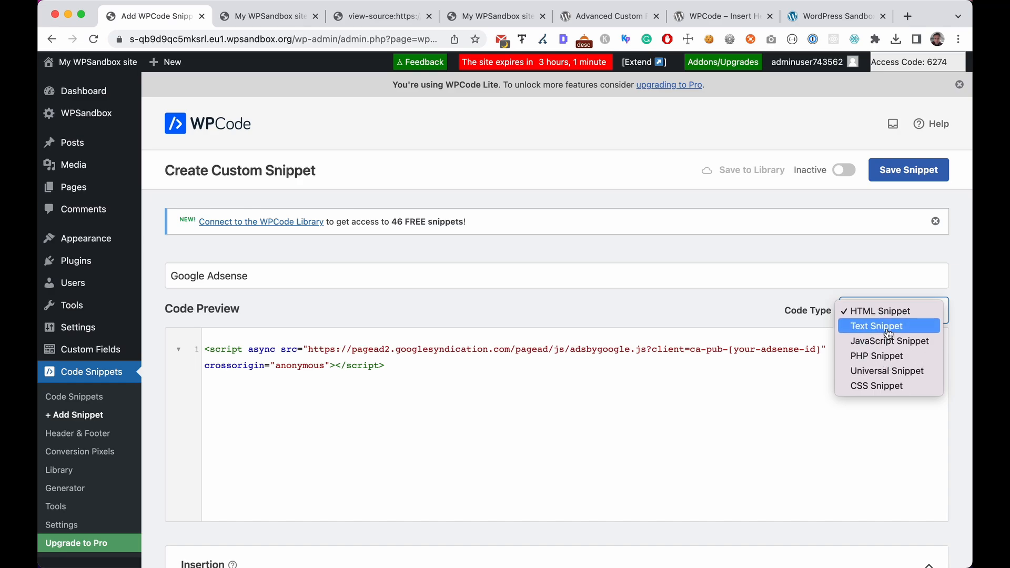
left_click(879, 312)
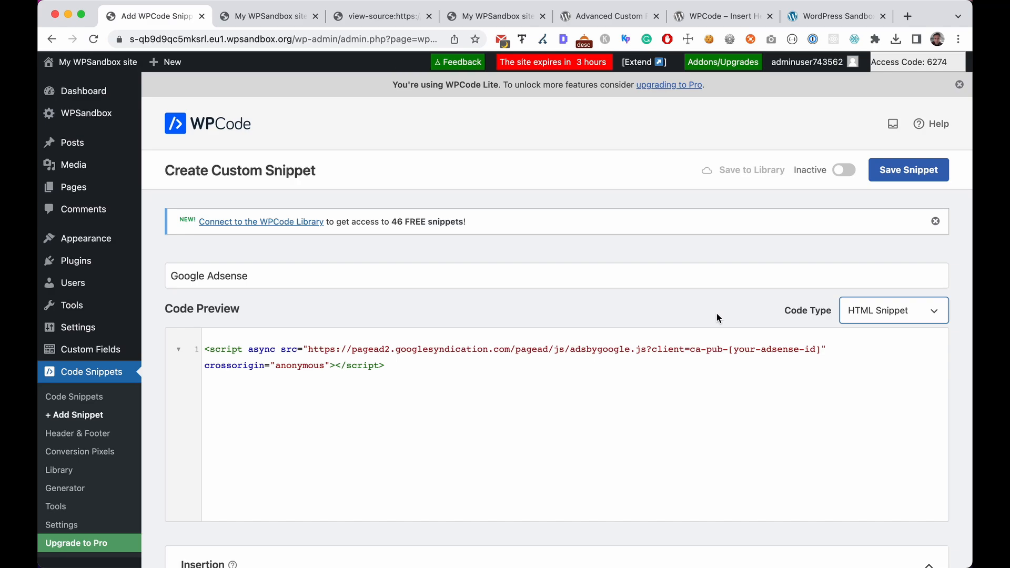
Step: Activate the Google Adsense snippet and save it
left_click(841, 174)
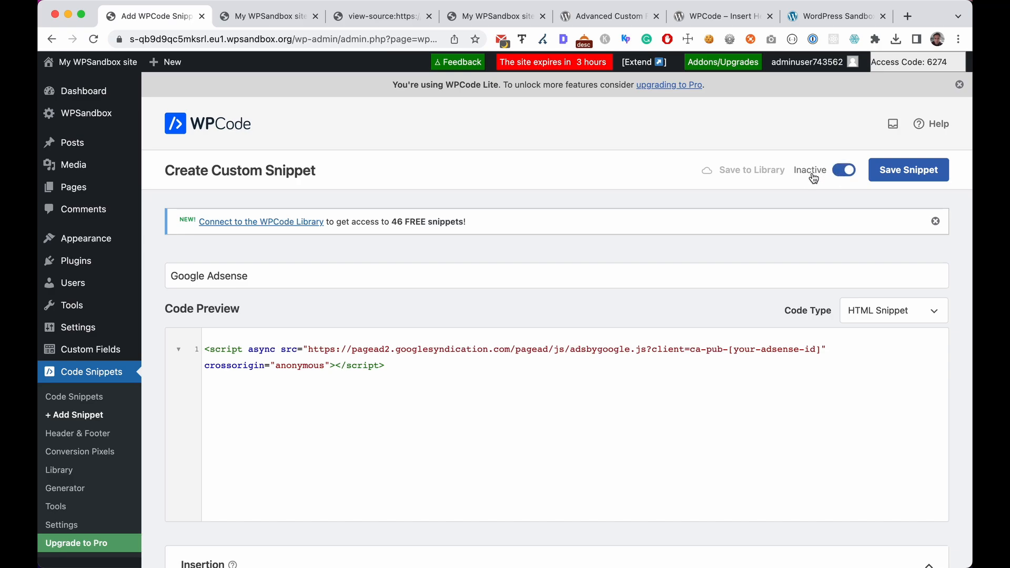
left_click(842, 177)
left_click(844, 174)
left_click(844, 173)
left_click(844, 174)
left_click(897, 182)
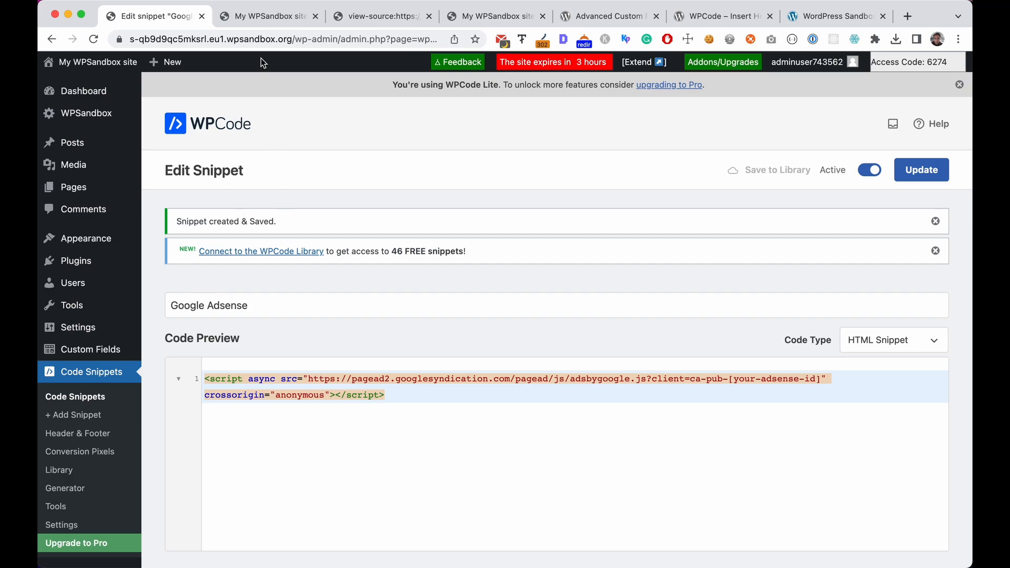
Step: Reload the sandbox site's home page and open its page source
left_click(252, 17)
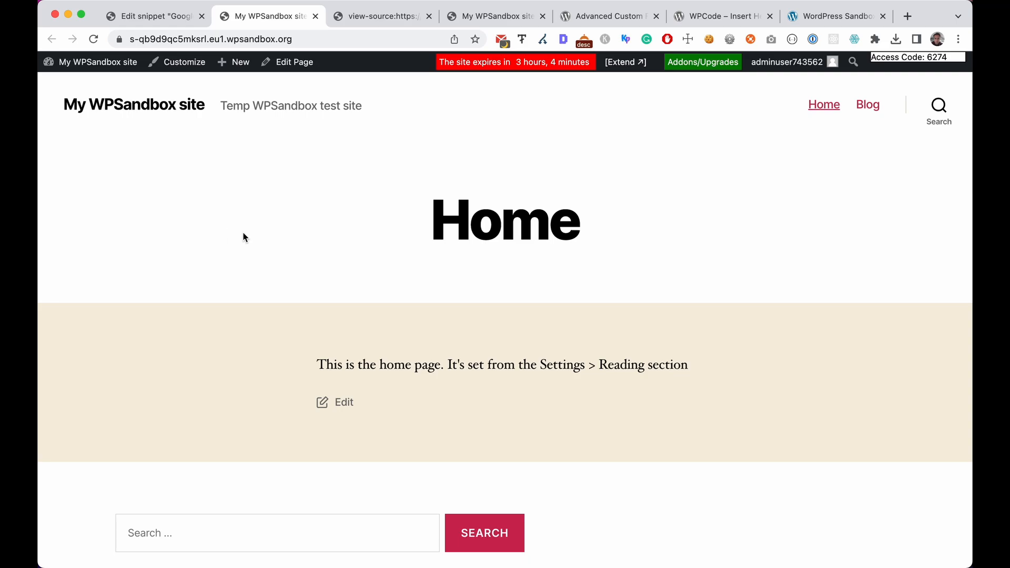
key("super+r")
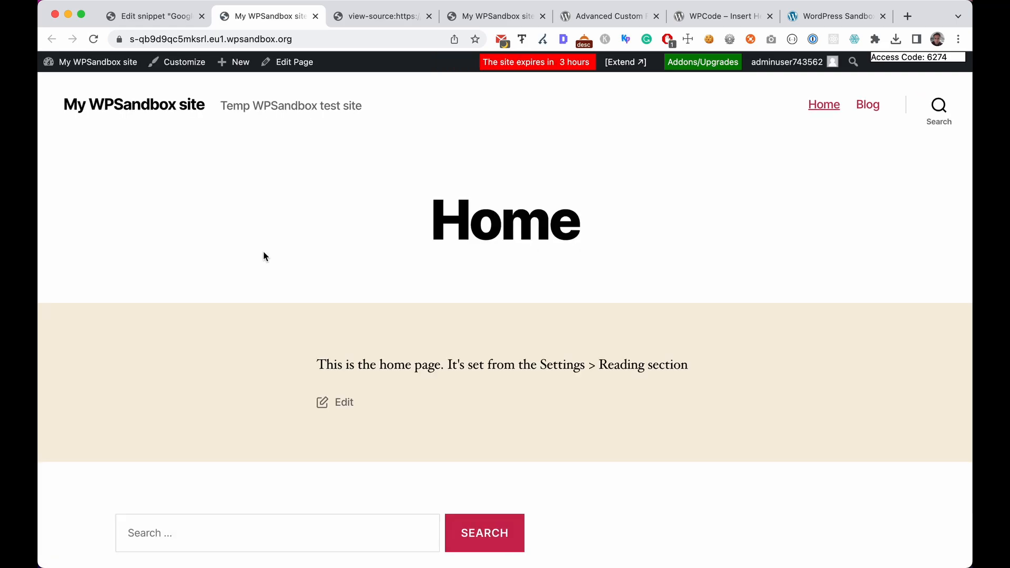
key("super+alt+u")
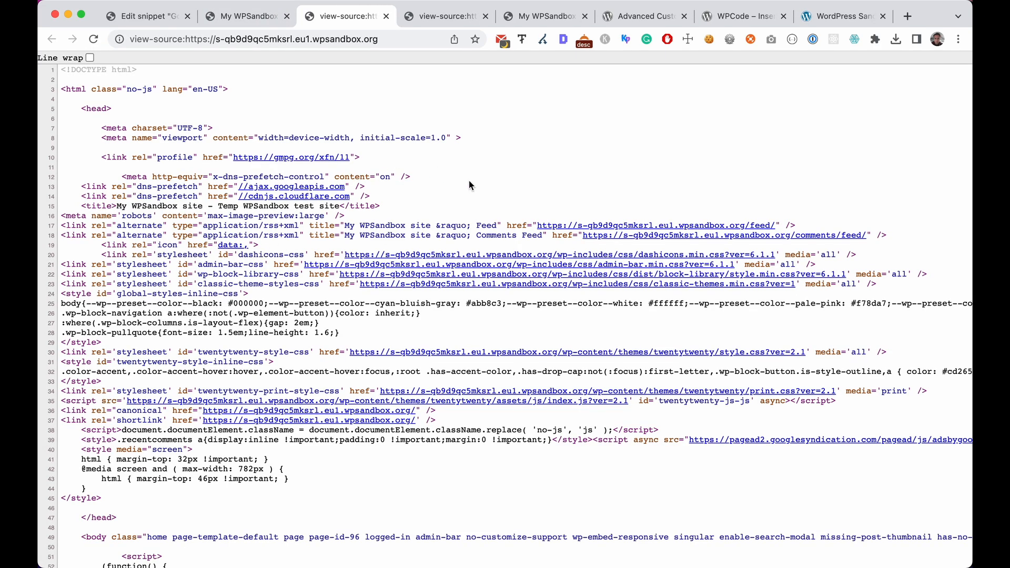
Step: Search the page source for "ads", inspect the full AdSense script tag in the head, and close the new source view and the search
key("super+f")
type("ads")
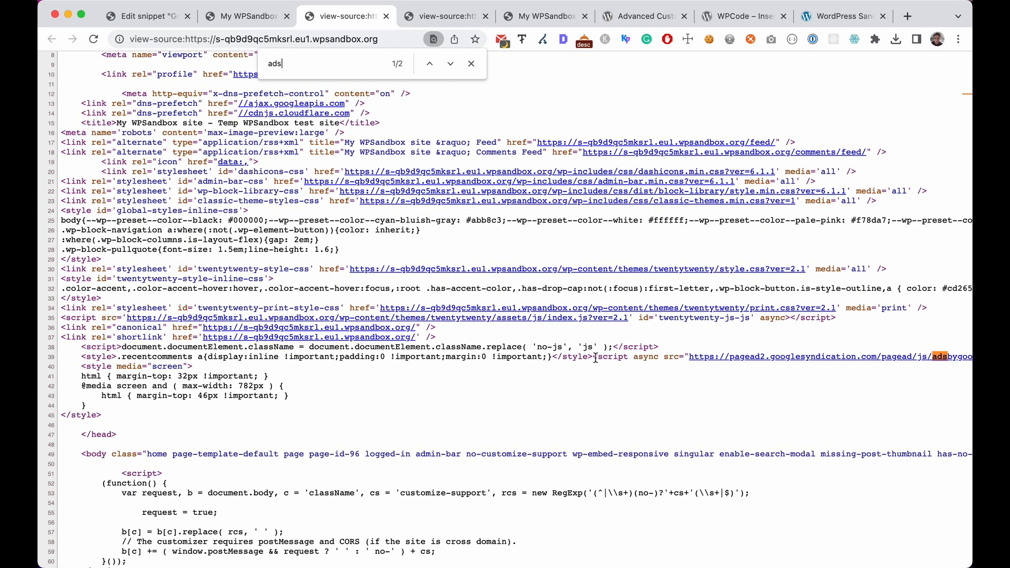
left_click_drag(593, 356, 629, 368)
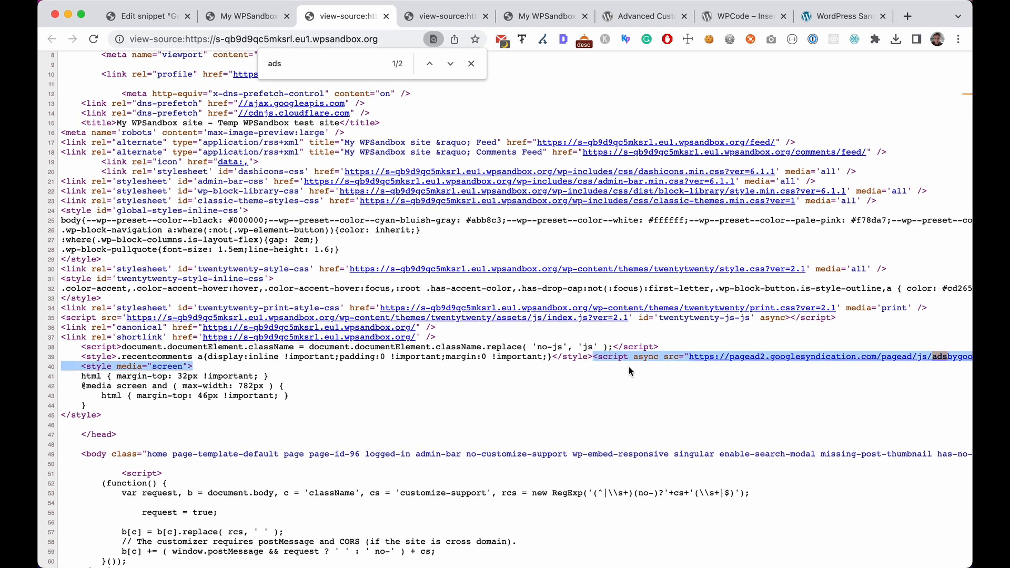
scroll(630, 371, "right", 10)
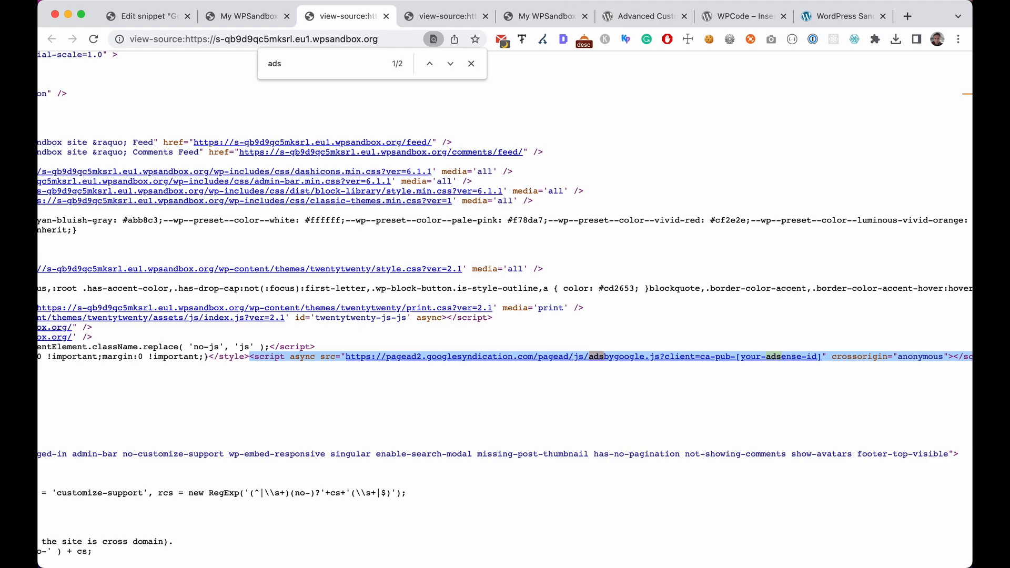
key("super+w")
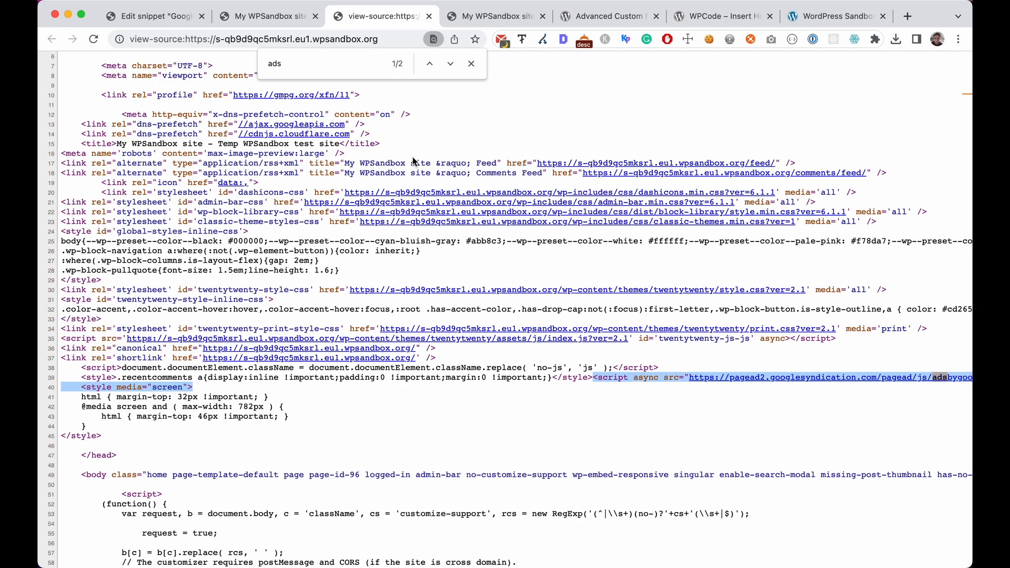
left_click(471, 64)
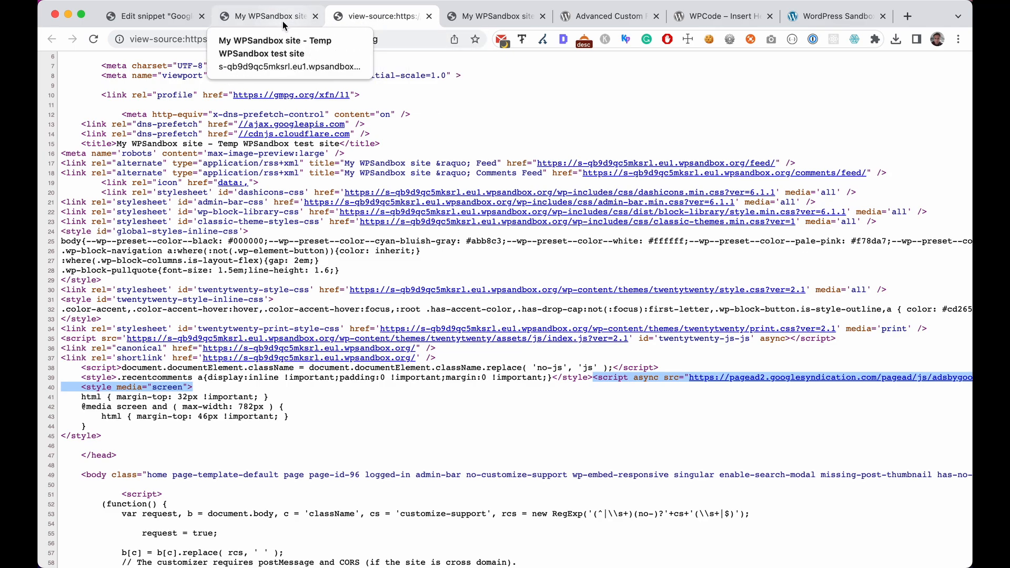
Step: Reopen the Google Adsense snippet from the list of all snippets and review its insertion, device type and conditional logic settings
left_click(253, 18)
left_click(176, 17)
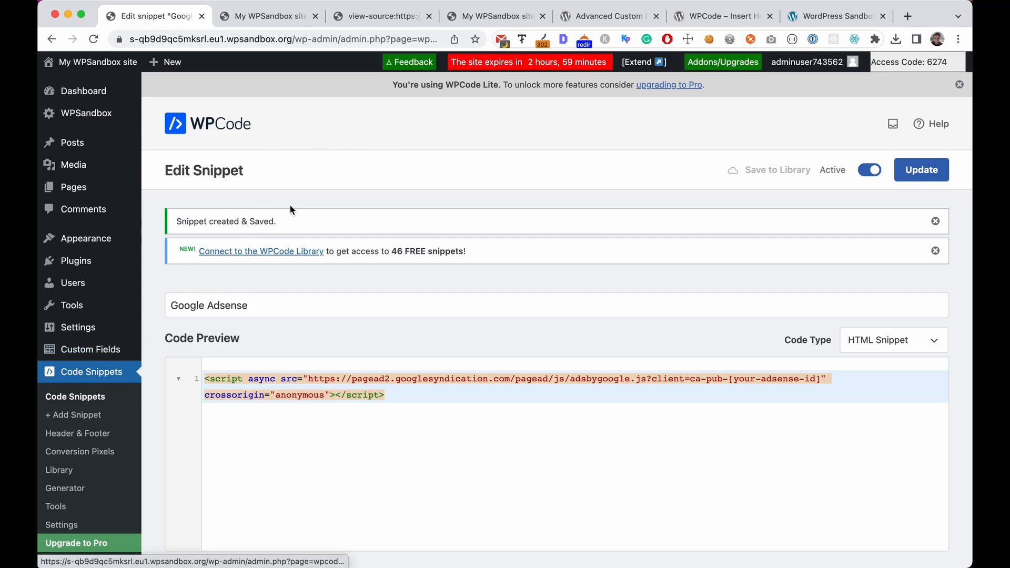
left_click(93, 402)
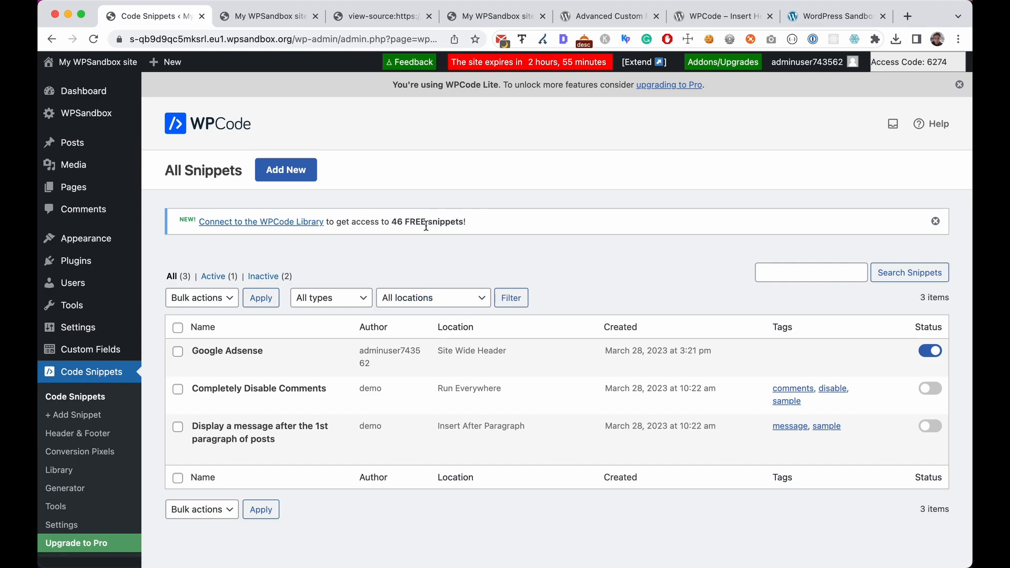
left_click(249, 353)
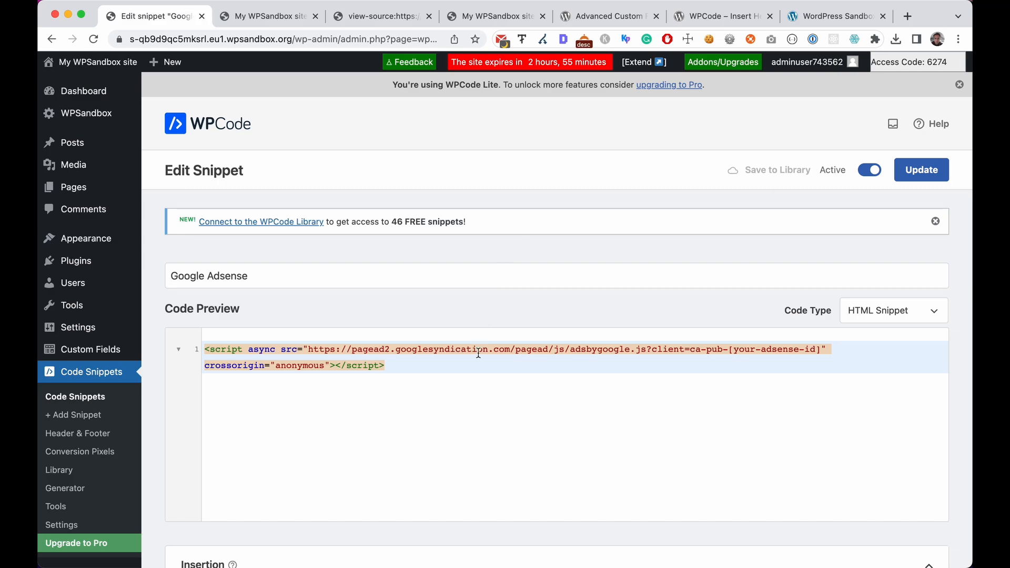
scroll(462, 408, "down", 3)
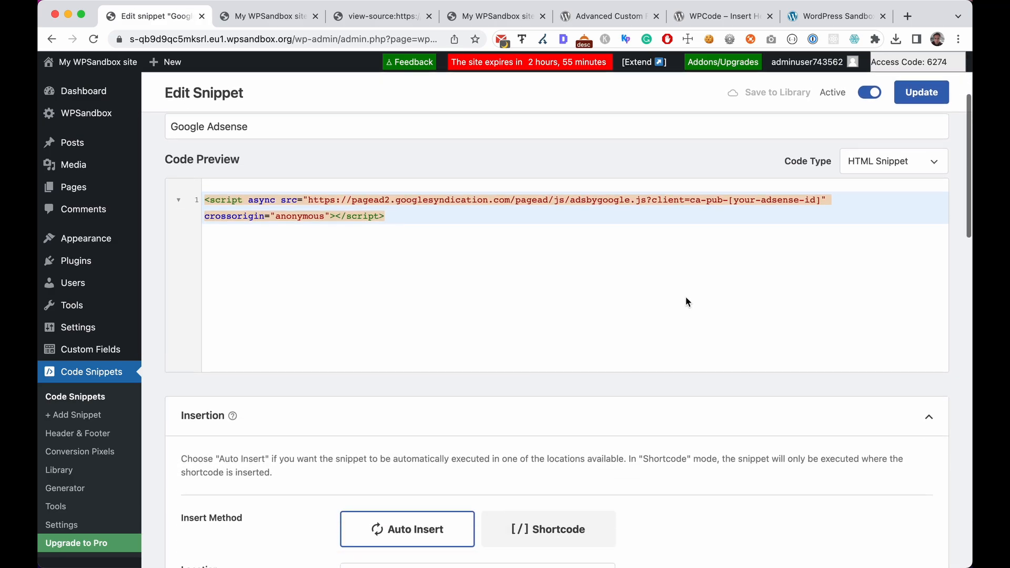
scroll(620, 332, "down", 6)
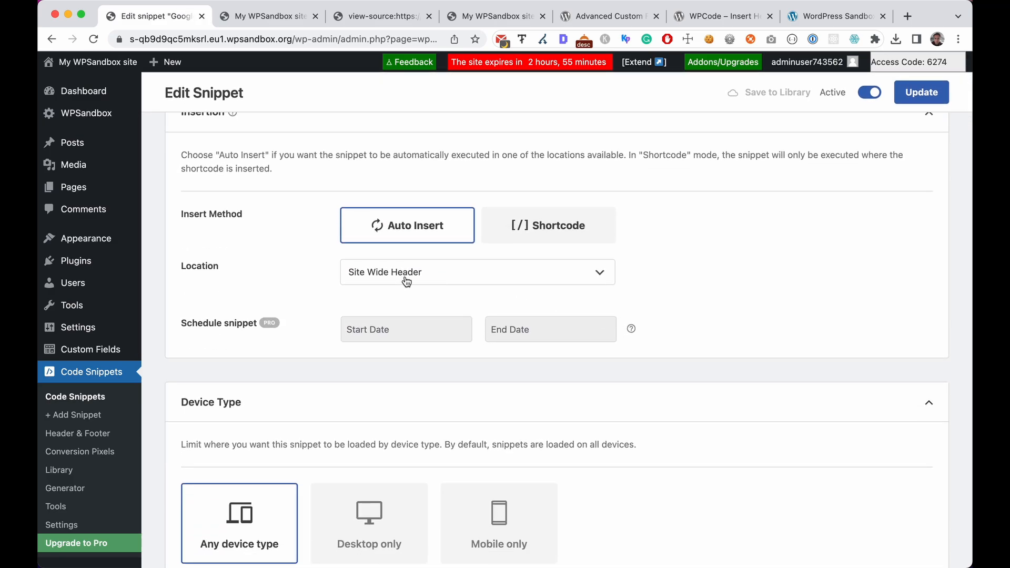
scroll(790, 331, "down", 4)
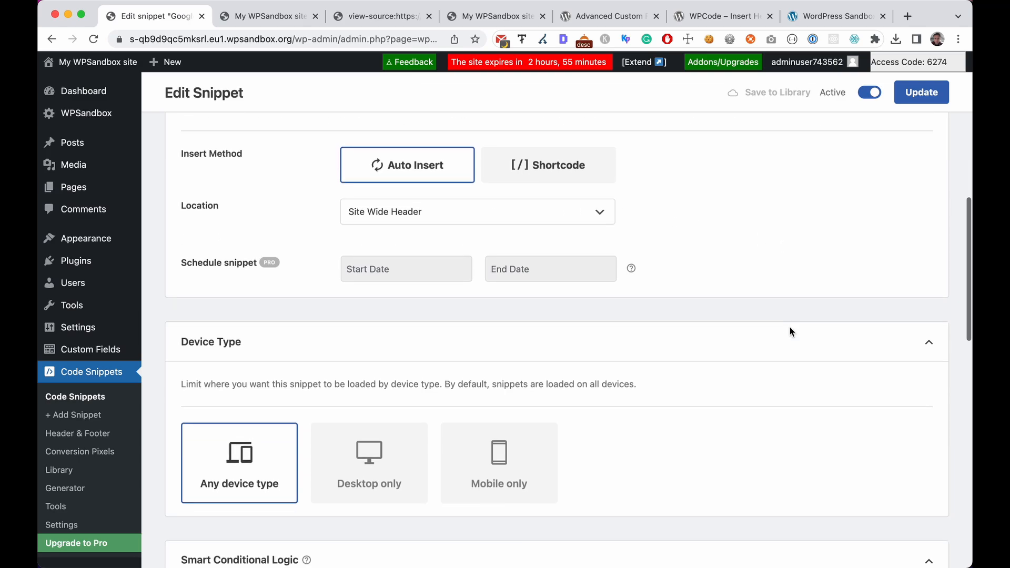
scroll(711, 351, "down", 5)
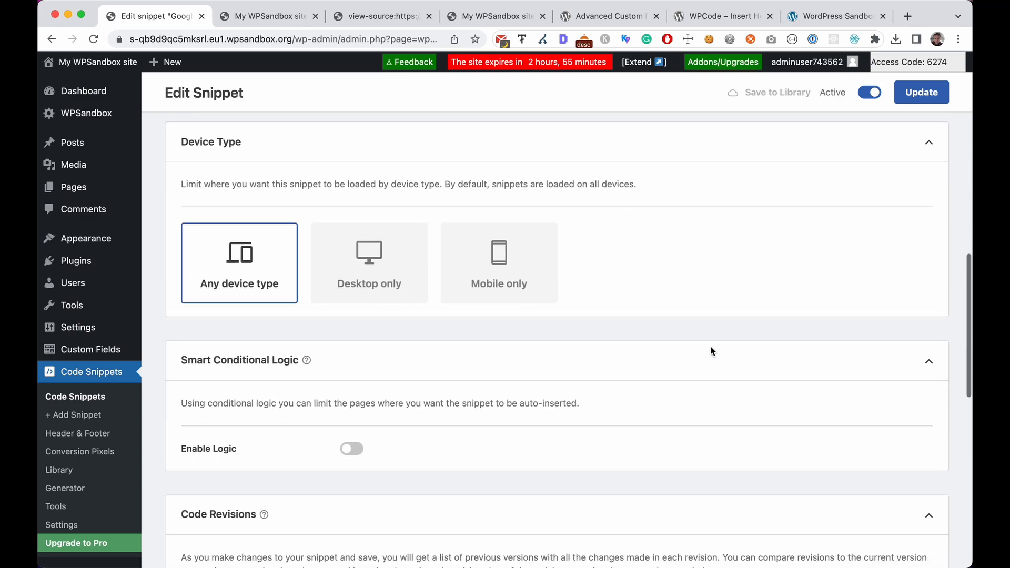
Step: Enable Smart Conditional Logic so the snippet is set to Hide if Logged-in Is True, and update the snippet
scroll(710, 347, "down", 1)
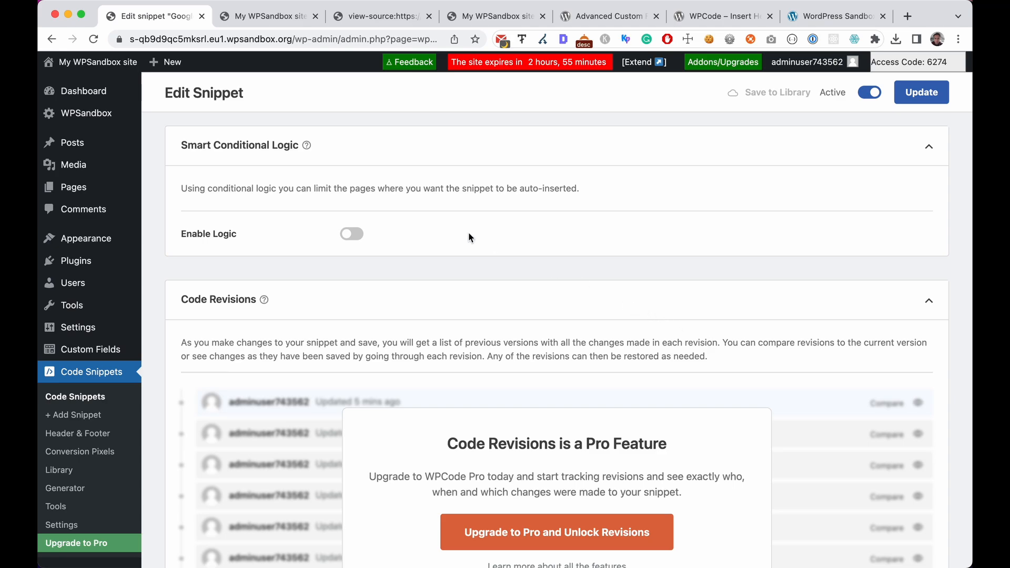
left_click(348, 235)
left_click(348, 235)
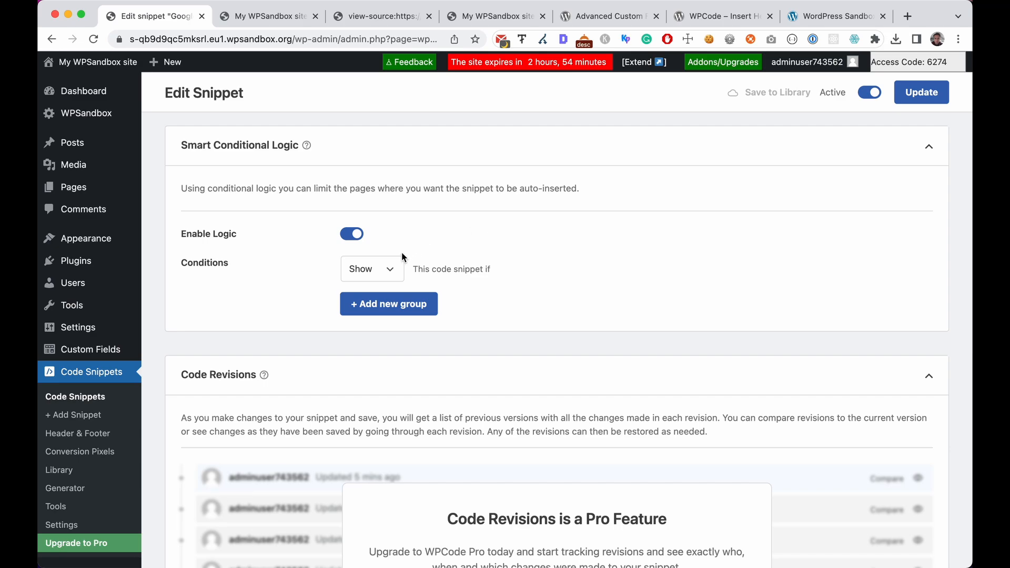
left_click(371, 269)
left_click(361, 284)
left_click(390, 306)
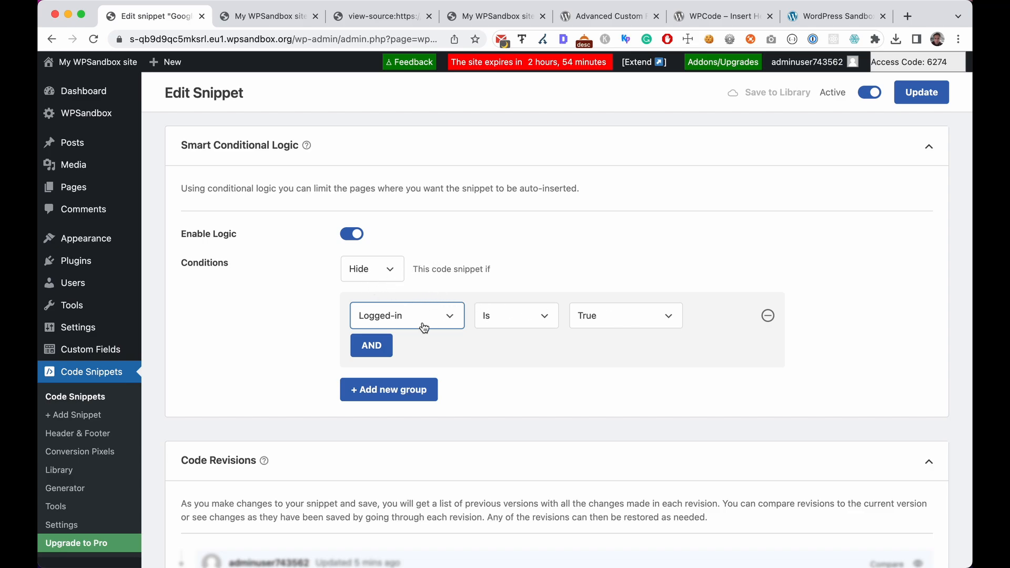
left_click(605, 324)
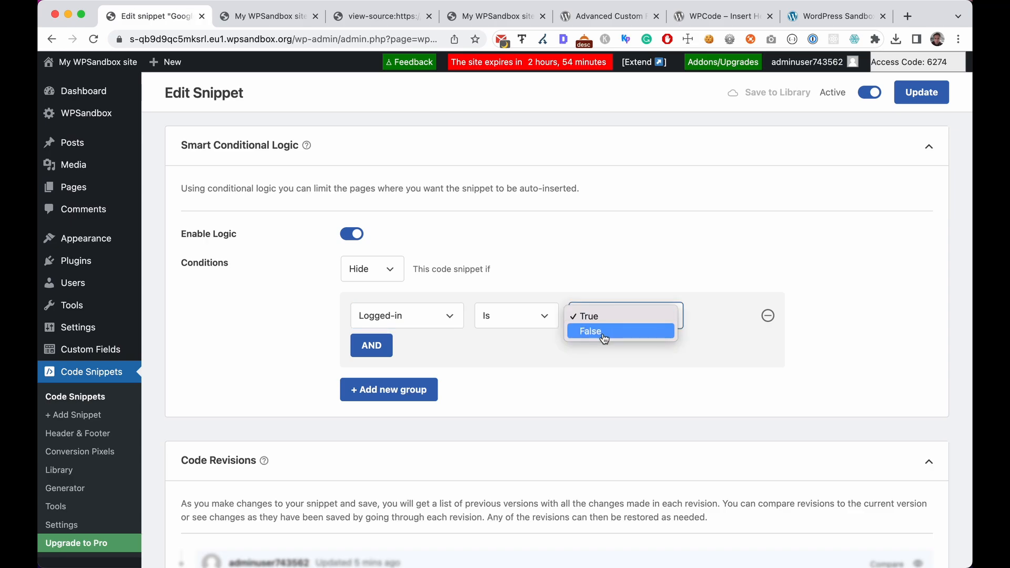
left_click(625, 276)
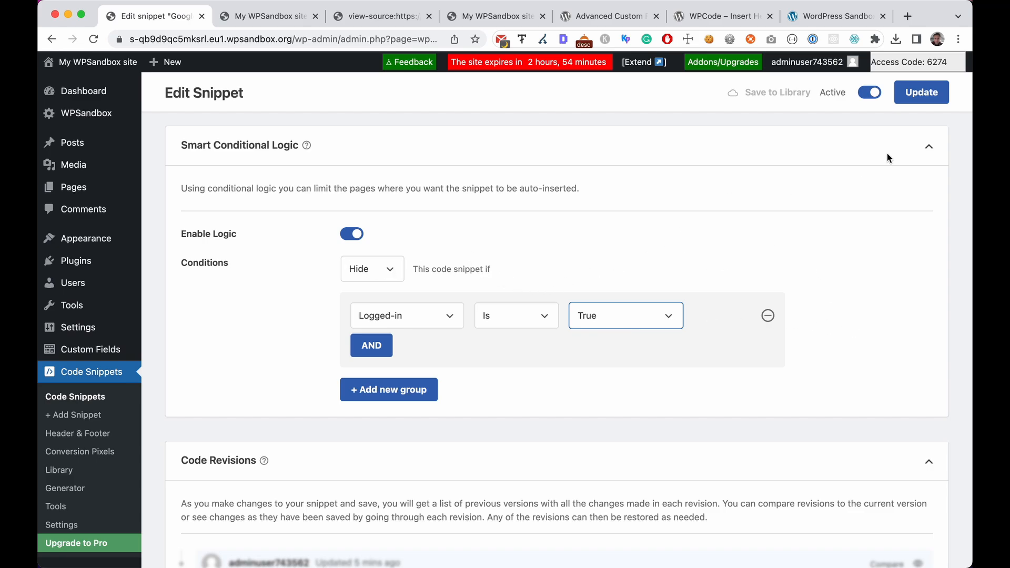
left_click(917, 100)
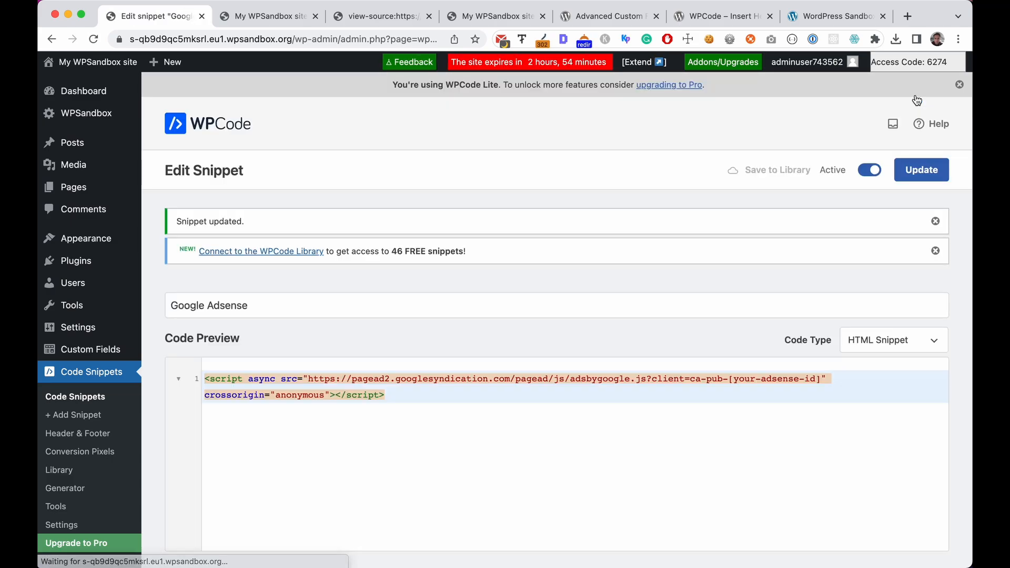
Step: Search the already loaded home page source for "pagead2", and clear and close the search
left_click(370, 17)
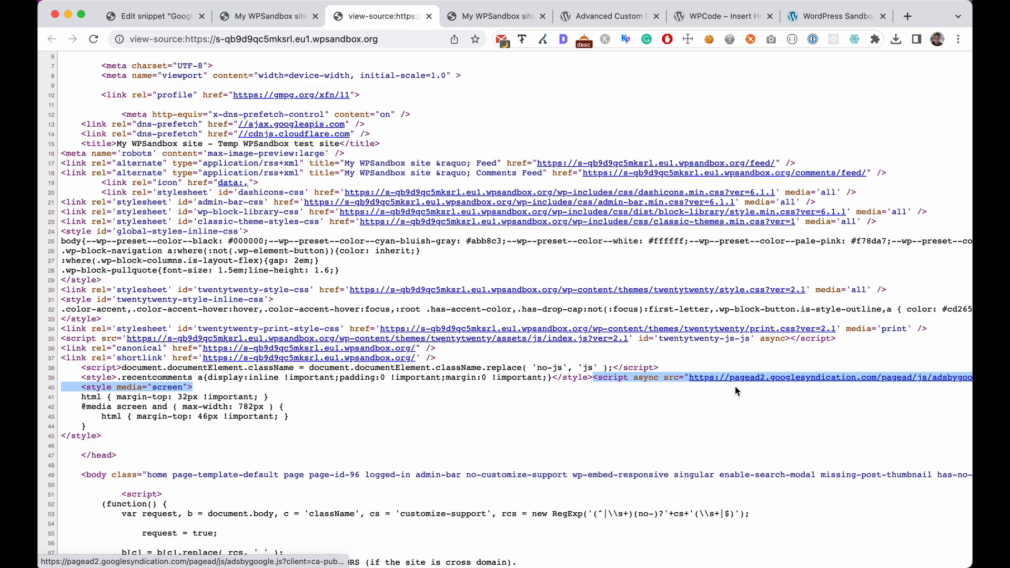
key("super+f")
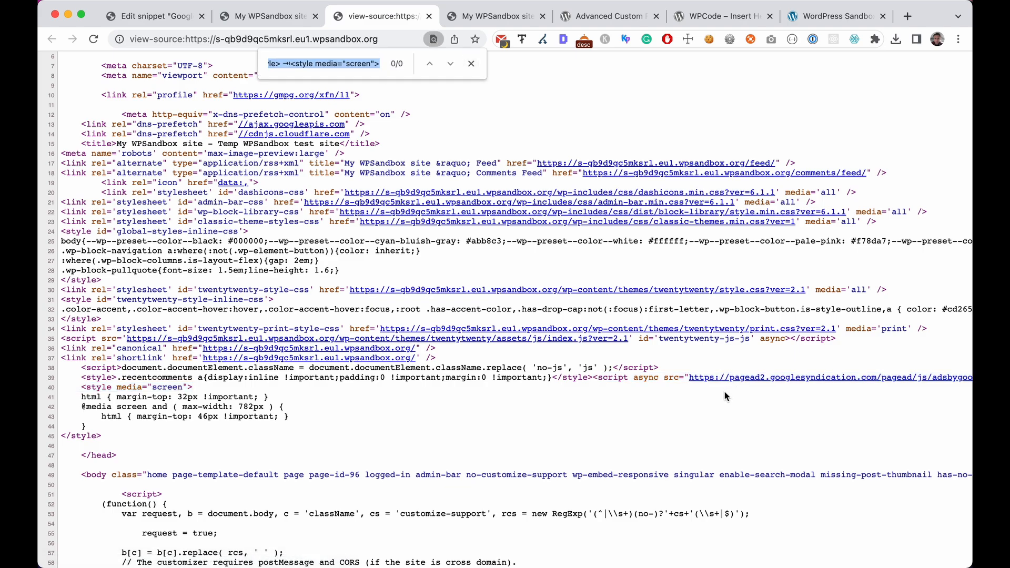
type("pagea")
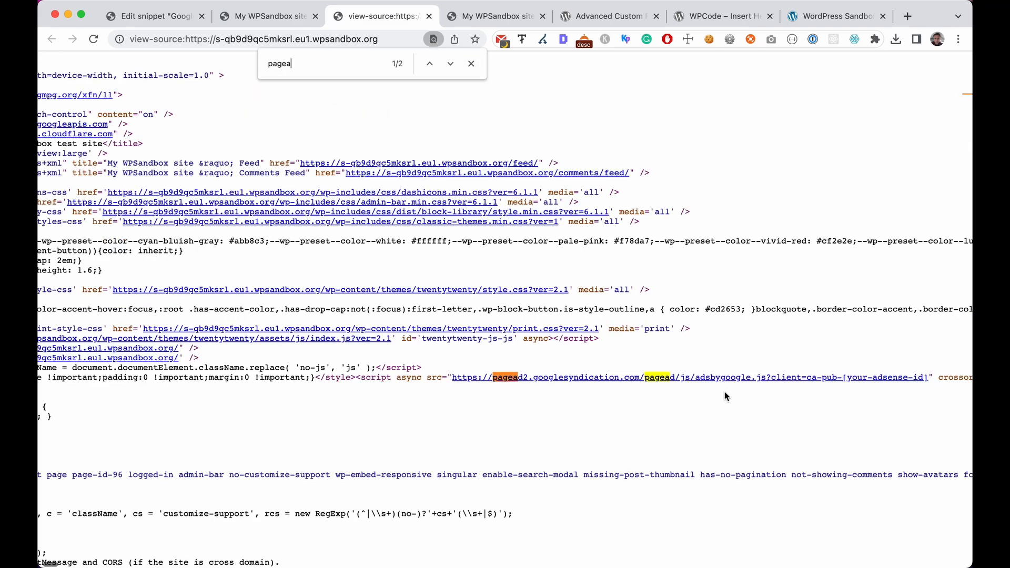
type("d2")
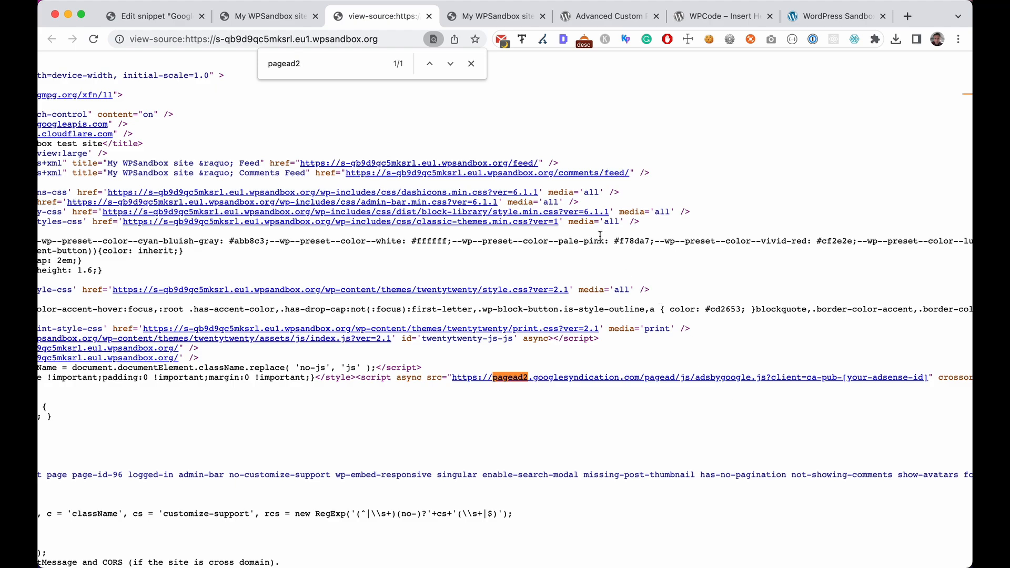
key("super+a")
key("BackSpace")
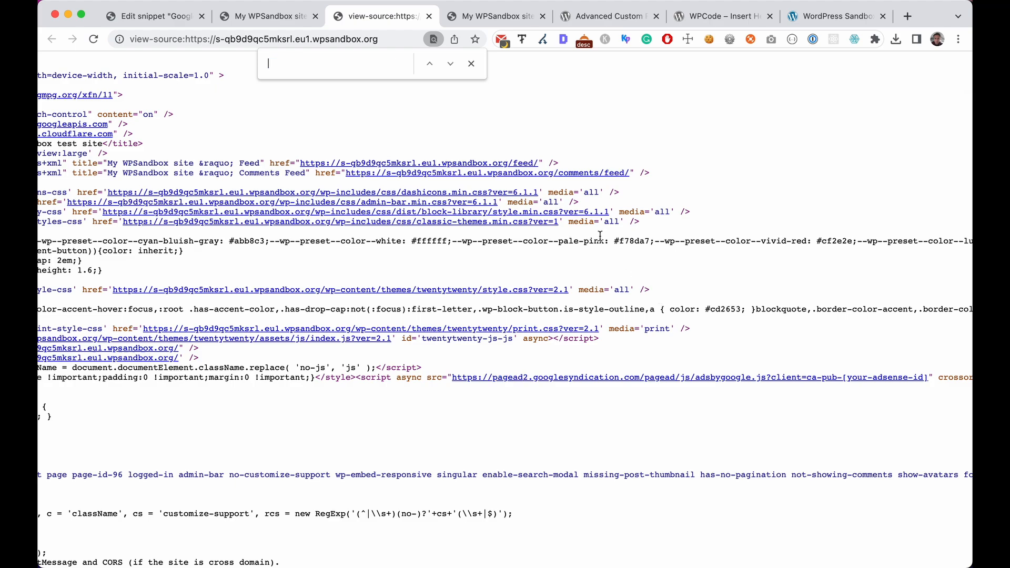
left_click(471, 63)
Step: Reload the logged-in home page source and check it for "pagead2" again
key("super+r")
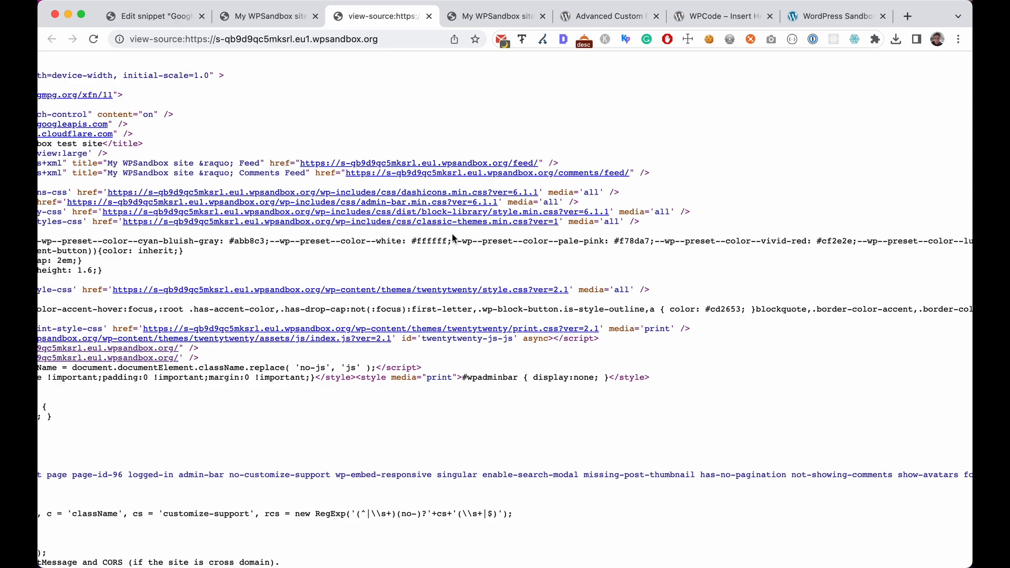
key("super+f")
type("pagead2")
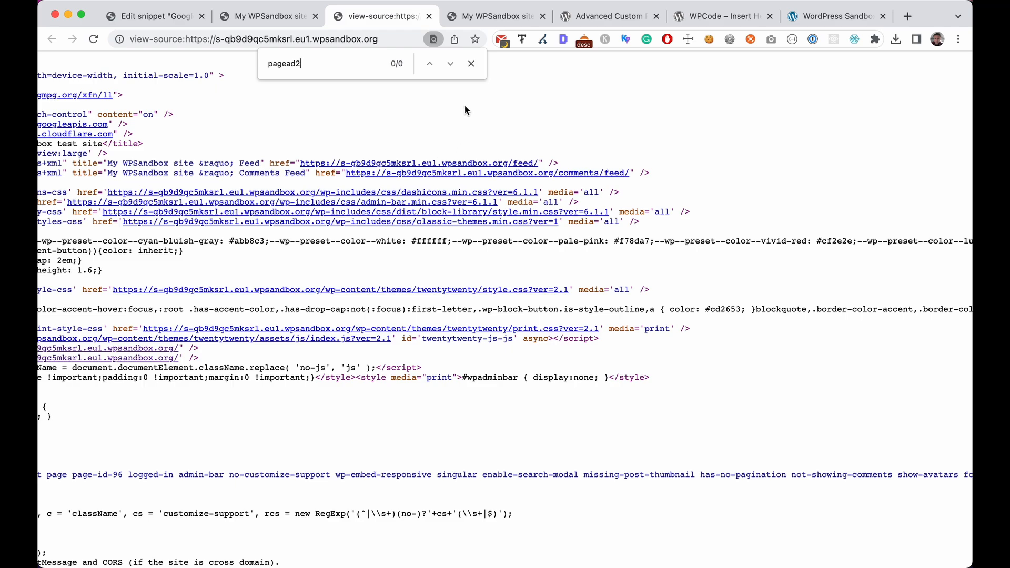
left_click(471, 64)
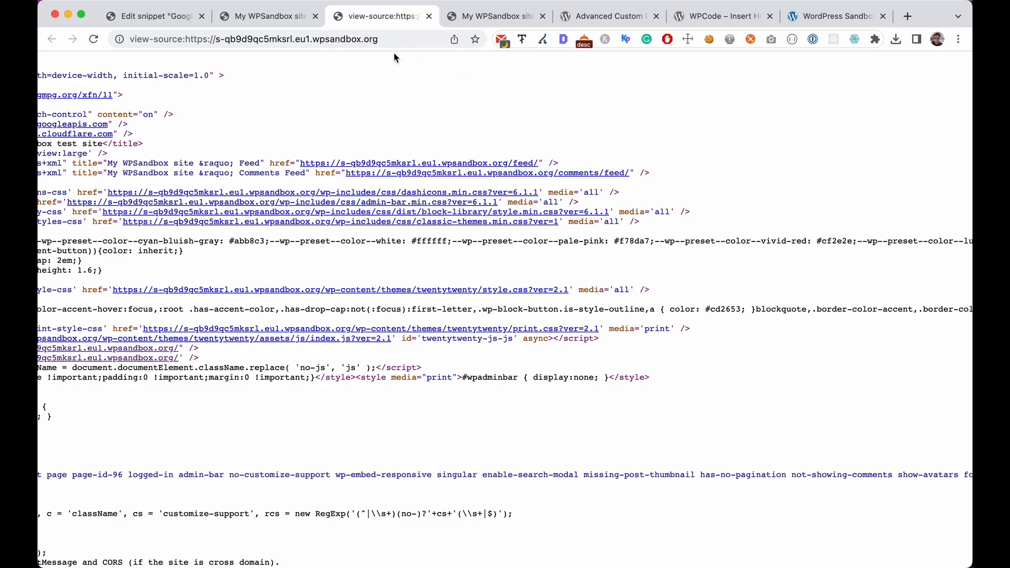
Step: Copy the site's address without the view-source prefix and open the home page in an incognito window
left_click(345, 38)
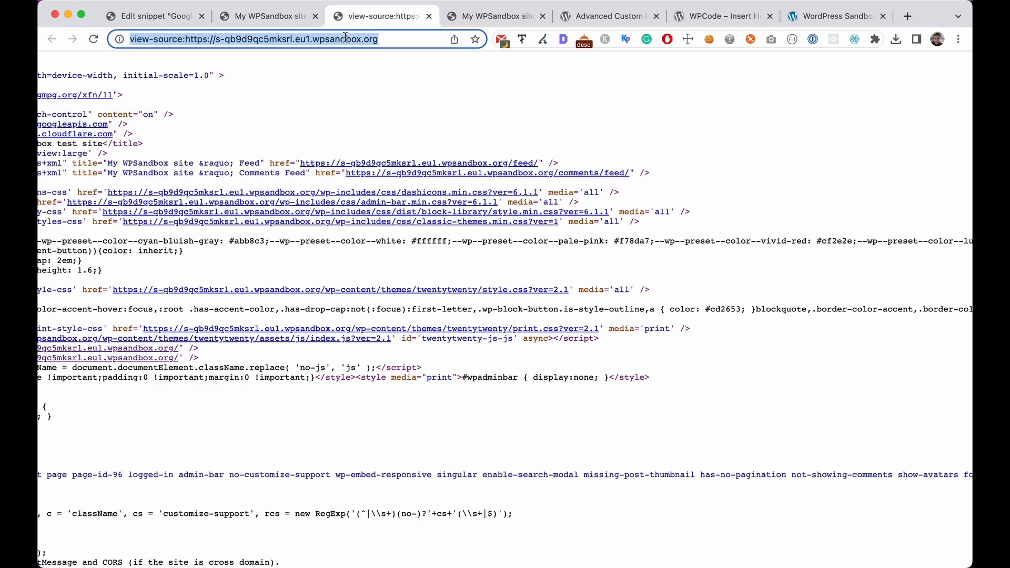
left_click(205, 41)
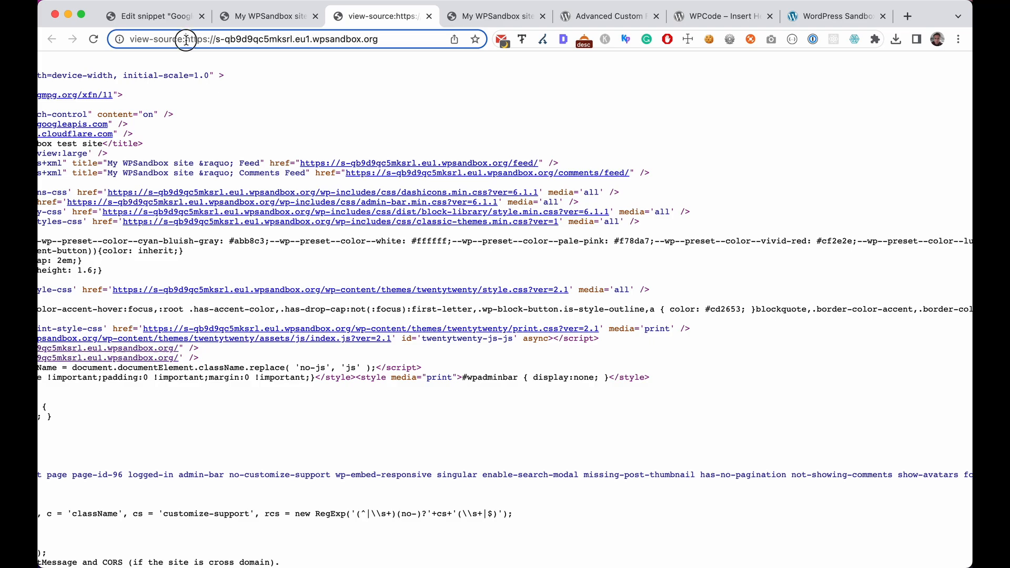
left_click_drag(185, 40, 416, 46)
key("super+c")
key("super+shift+n")
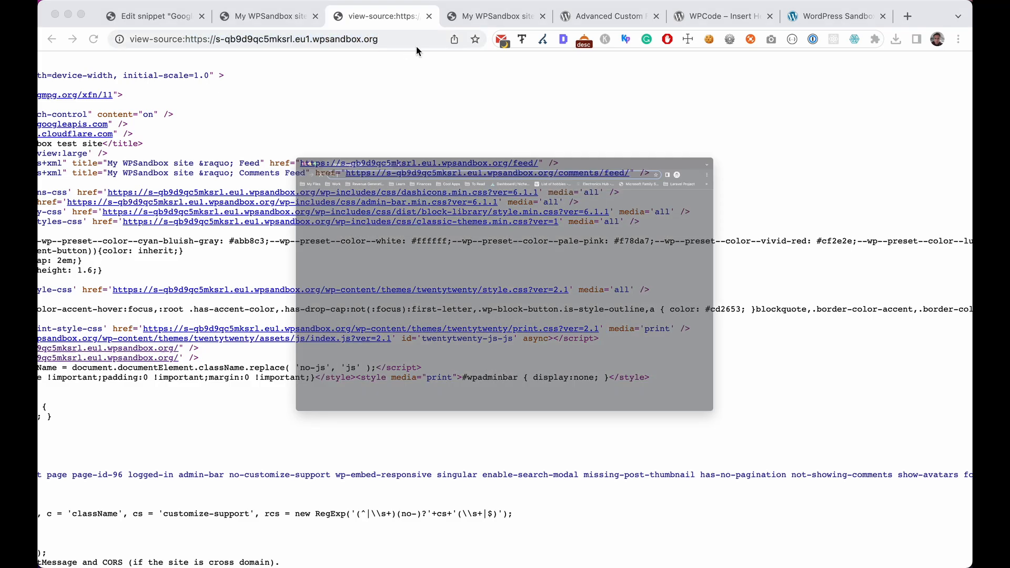
key("super+v")
key("Return")
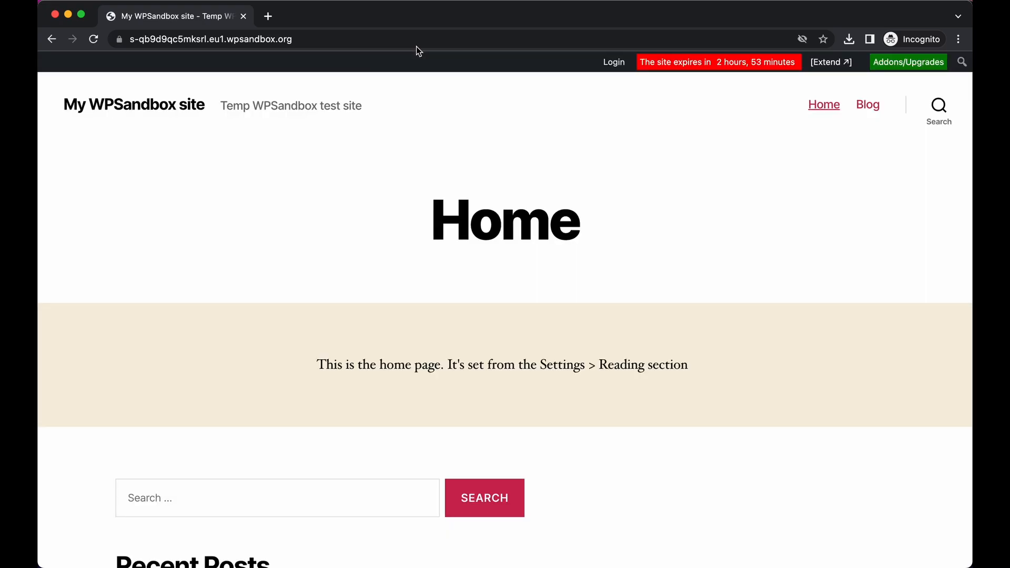
Step: View the logged-out home page's source, search it for "pagead2", and close the incognito window
key("super+alt+u")
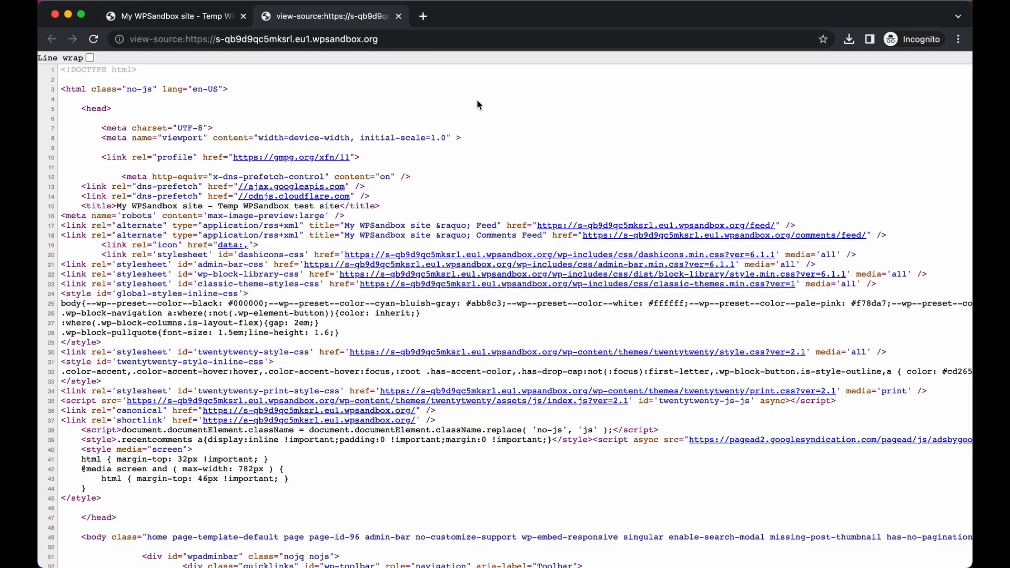
key("super+f")
type("pagead2")
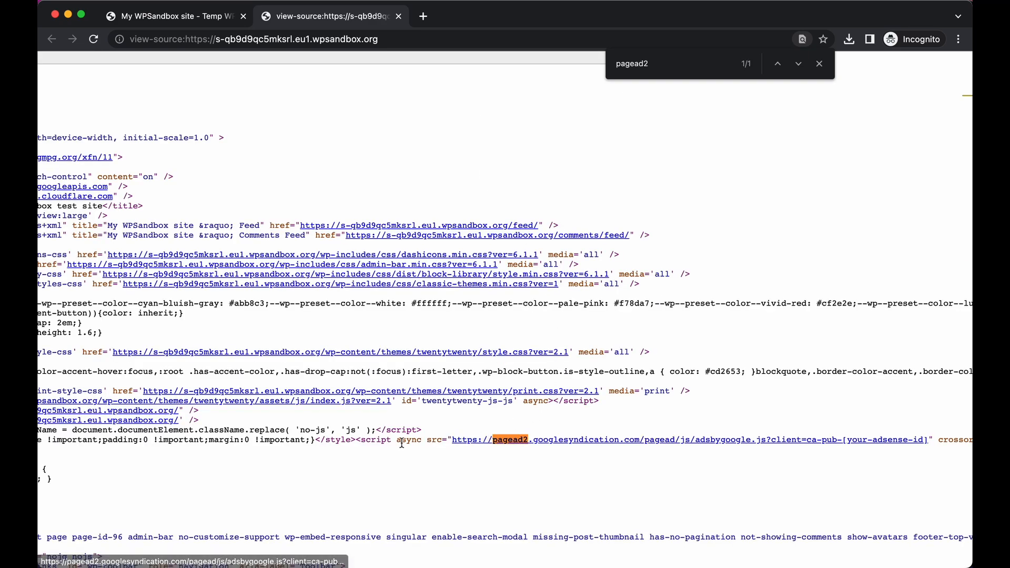
left_click(55, 15)
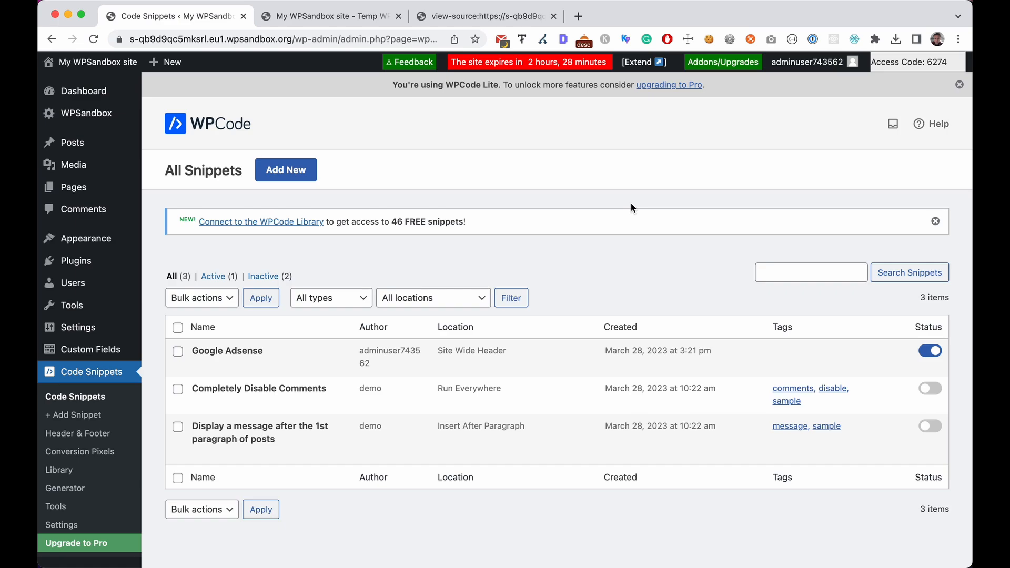
Step: Reopen the Google Adsense snippet, disable its Smart Conditional Logic, and update the snippet
left_click(234, 352)
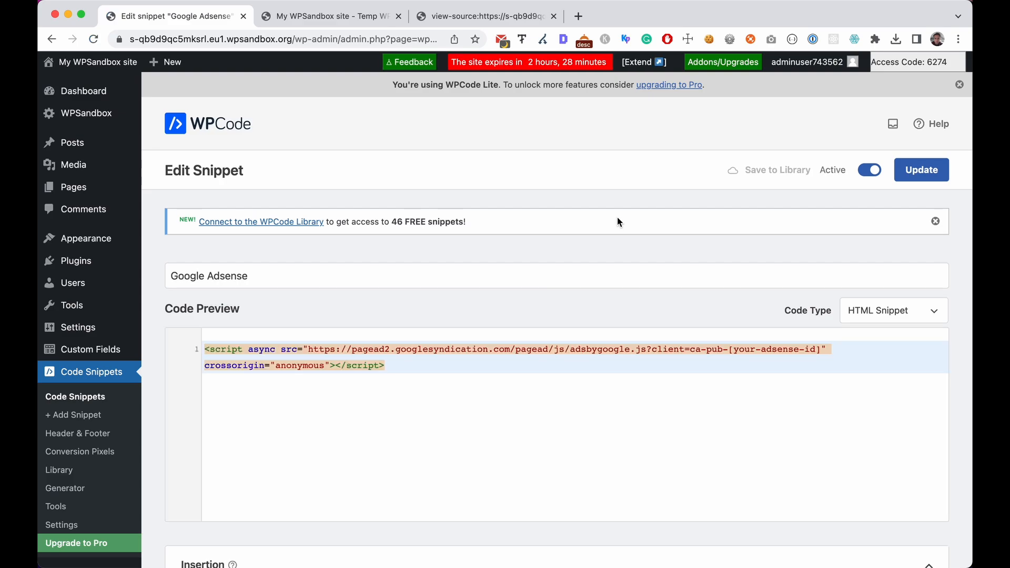
scroll(617, 217, "down", 7)
scroll(617, 222, "down", 8)
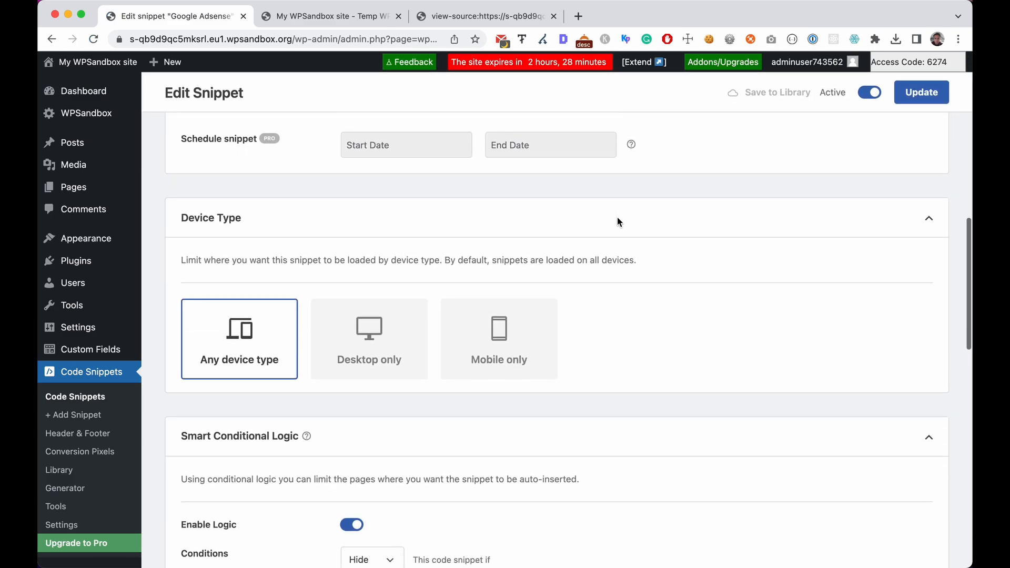
scroll(388, 295, "down", 2)
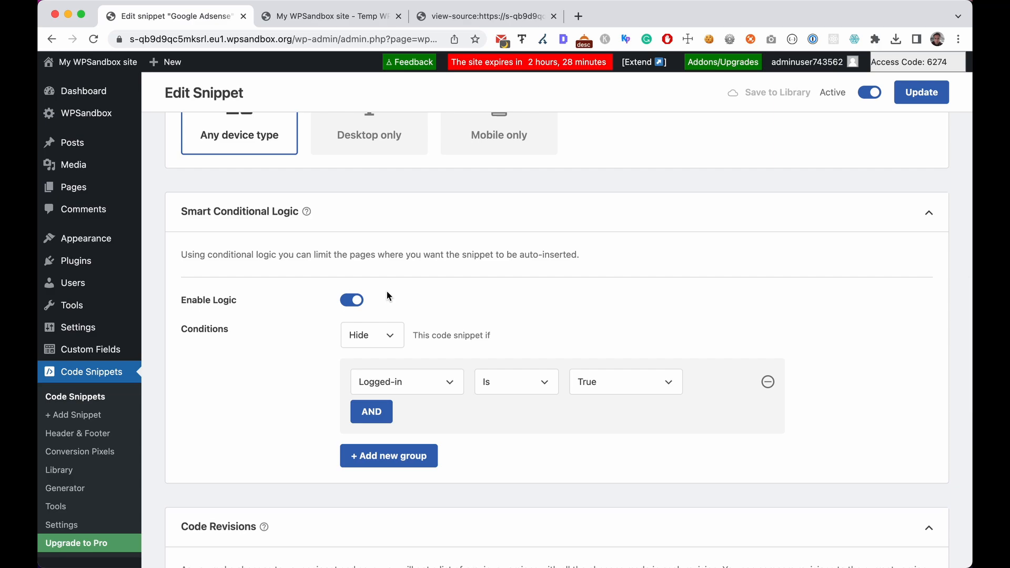
left_click(352, 302)
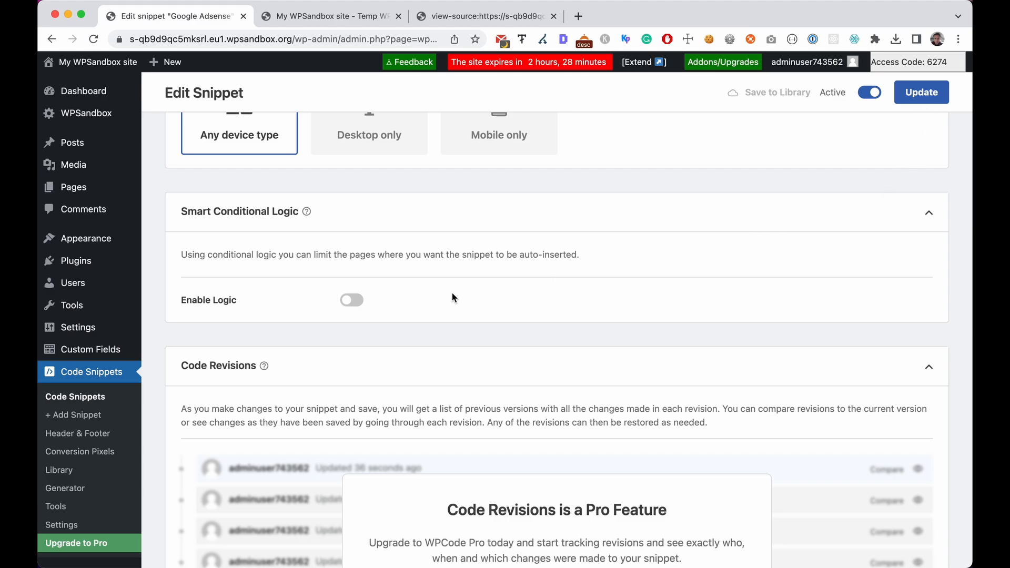
left_click(906, 102)
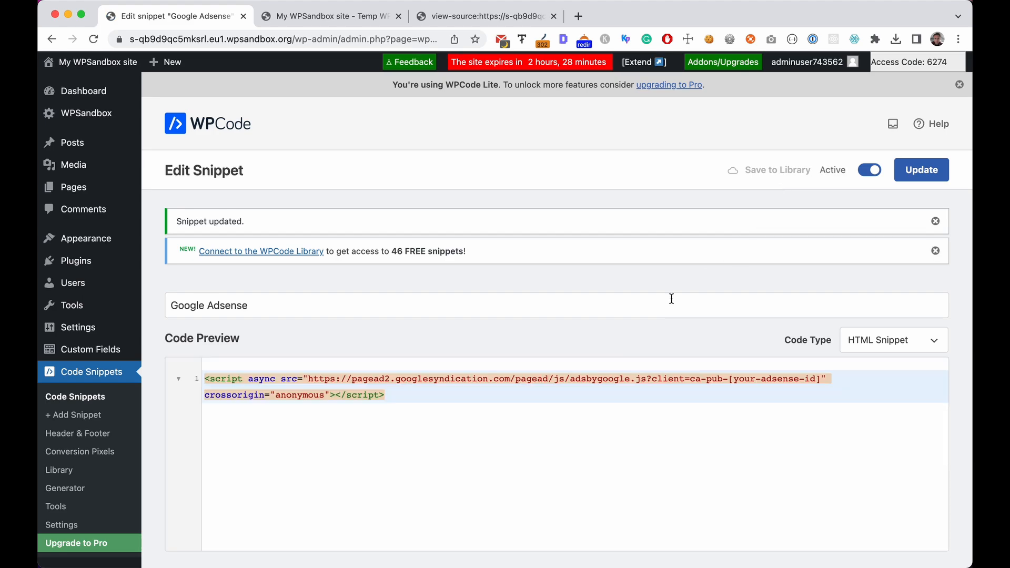
scroll(672, 299, "down", 15)
scroll(672, 299, "up", 15)
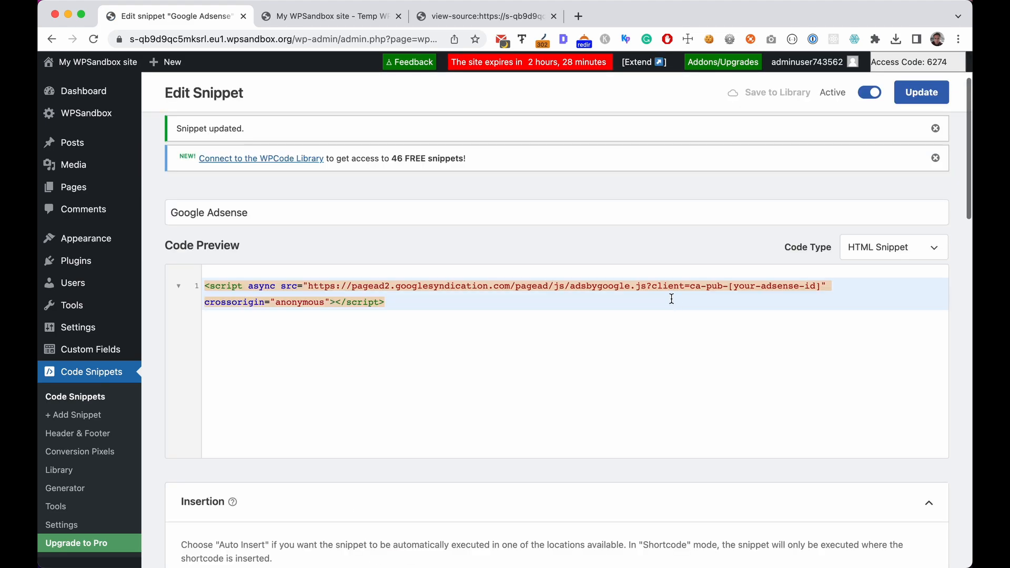
scroll(671, 299, "up", 3)
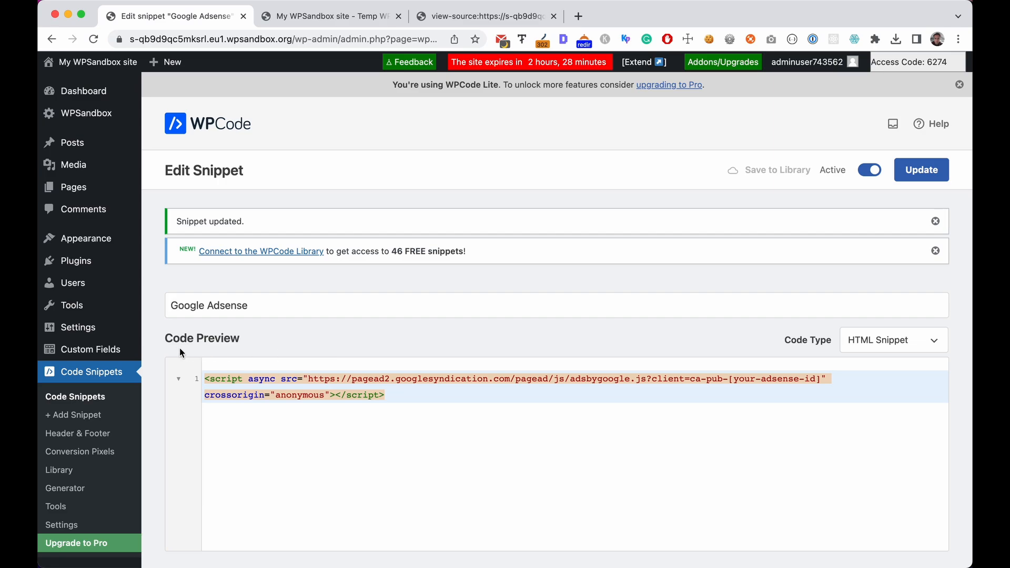
Step: Start a new Advanced Custom Fields field group and title it "Post Options"
left_click(70, 356)
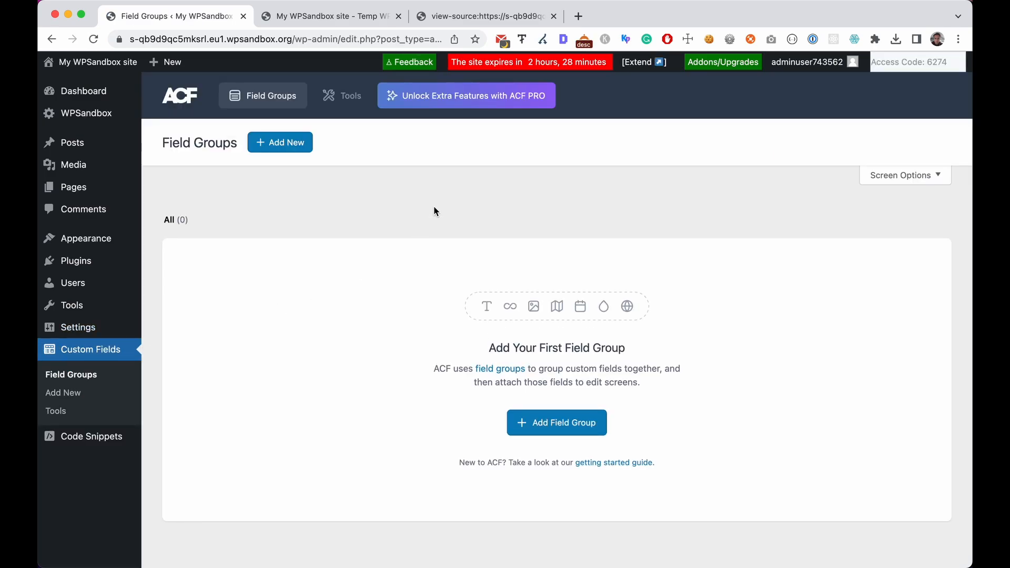
left_click(553, 430)
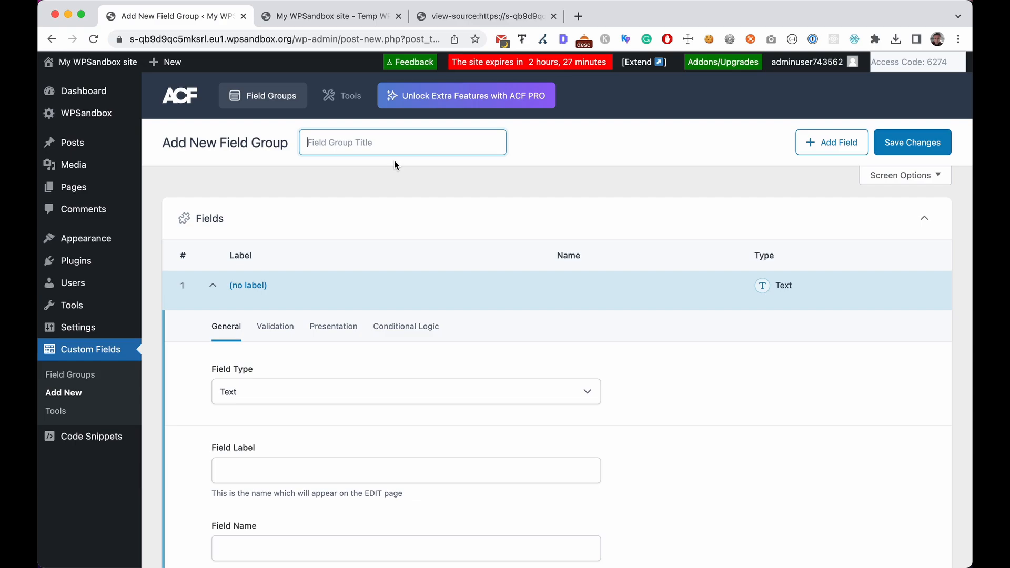
type("Post Options")
Step: Set the field type of the group's first, unlabelled field to True / False
scroll(365, 209, "down", 2)
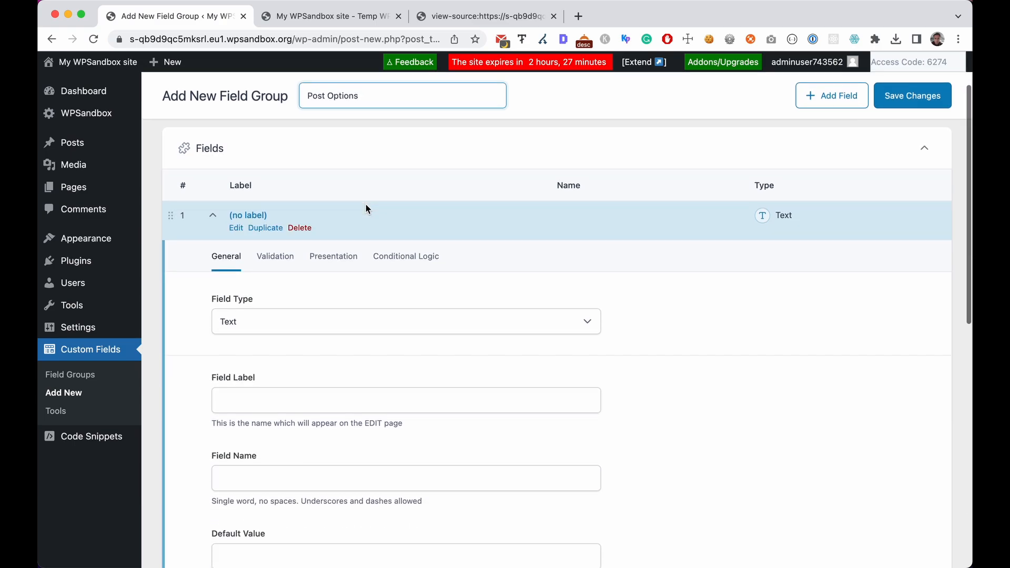
left_click(240, 217)
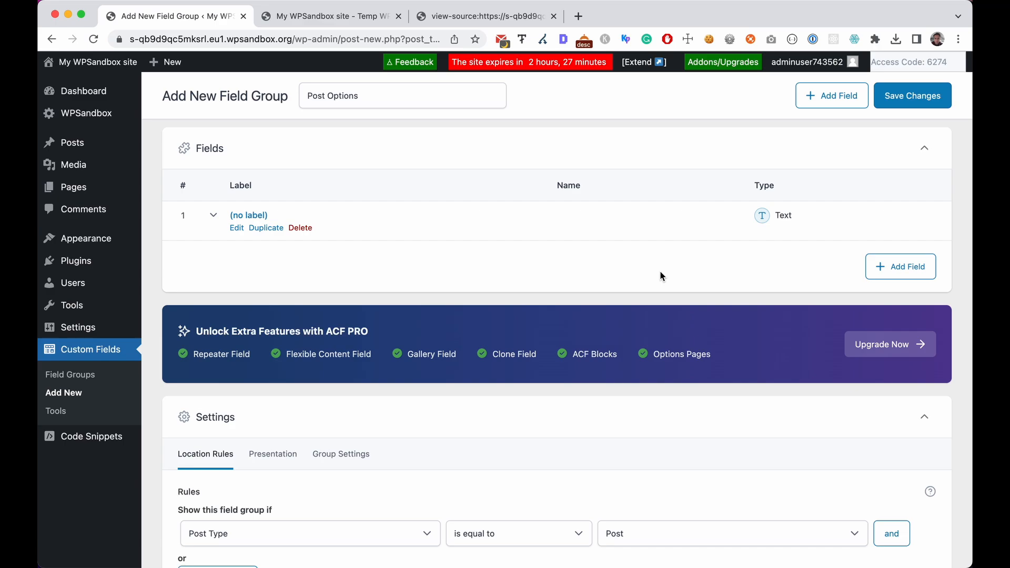
left_click(262, 216)
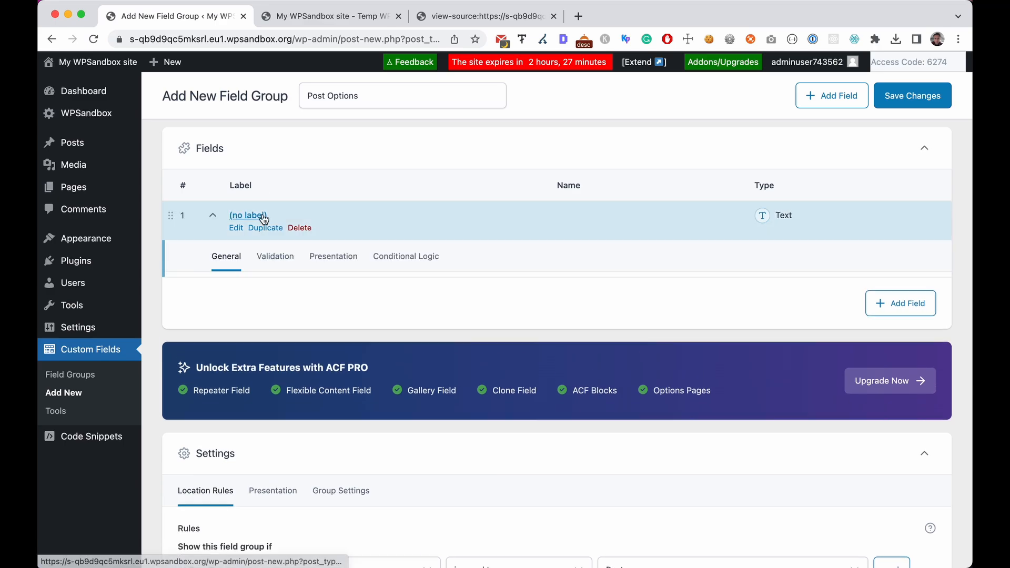
scroll(532, 255, "down", 2)
scroll(532, 255, "down", 1)
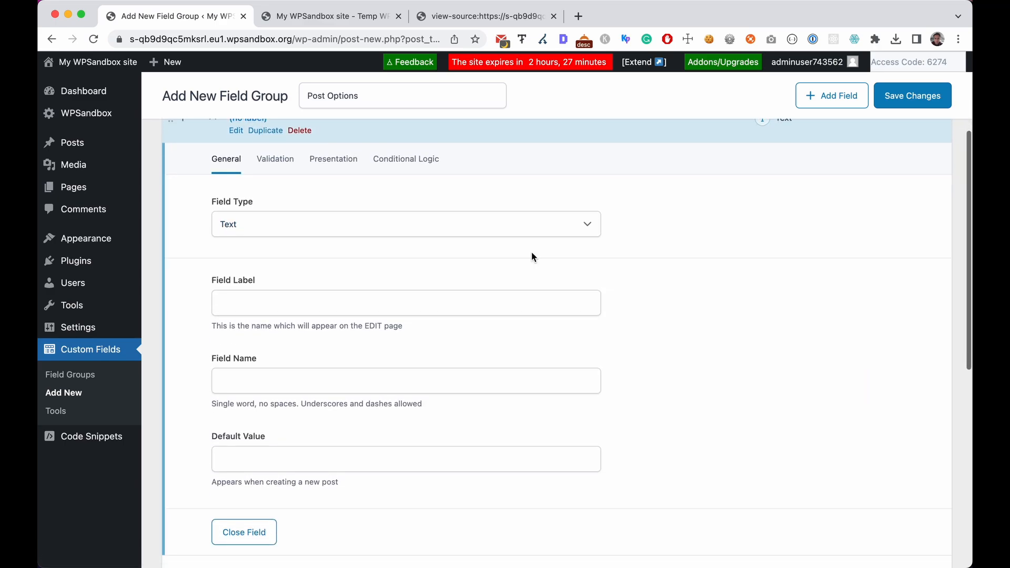
left_click(275, 224)
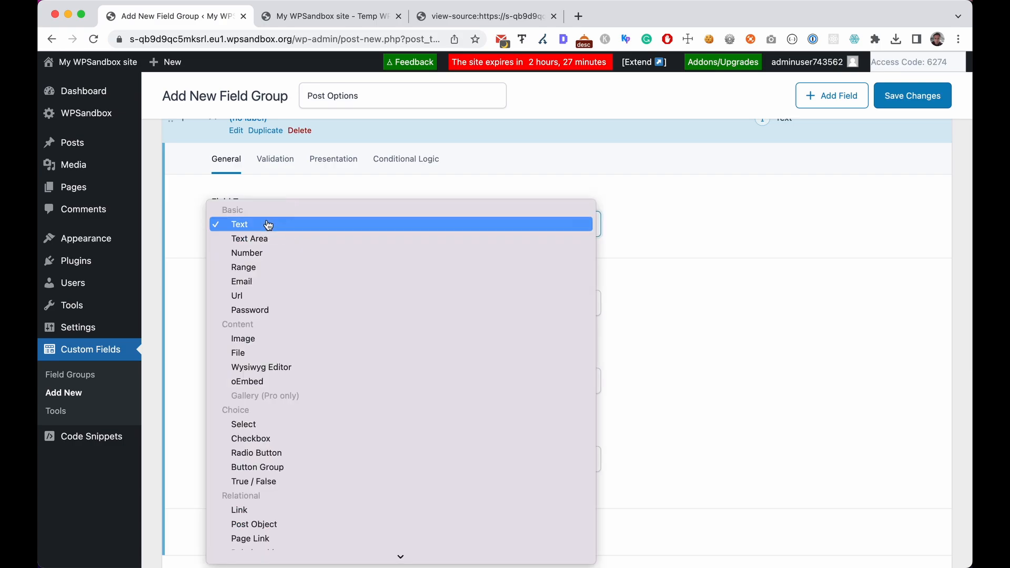
scroll(270, 292, "down", 5)
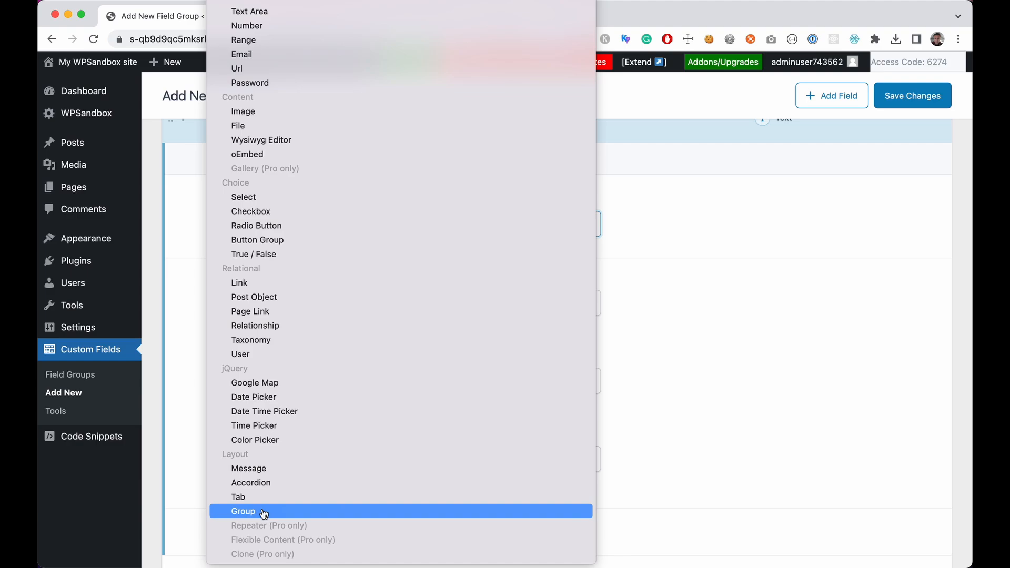
scroll(265, 514, "up", 1)
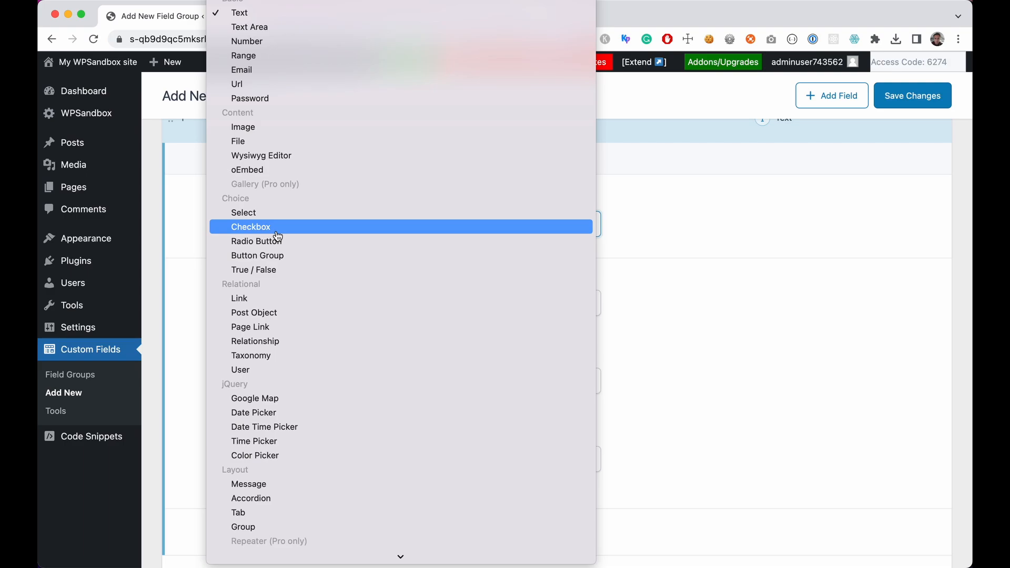
left_click(311, 270)
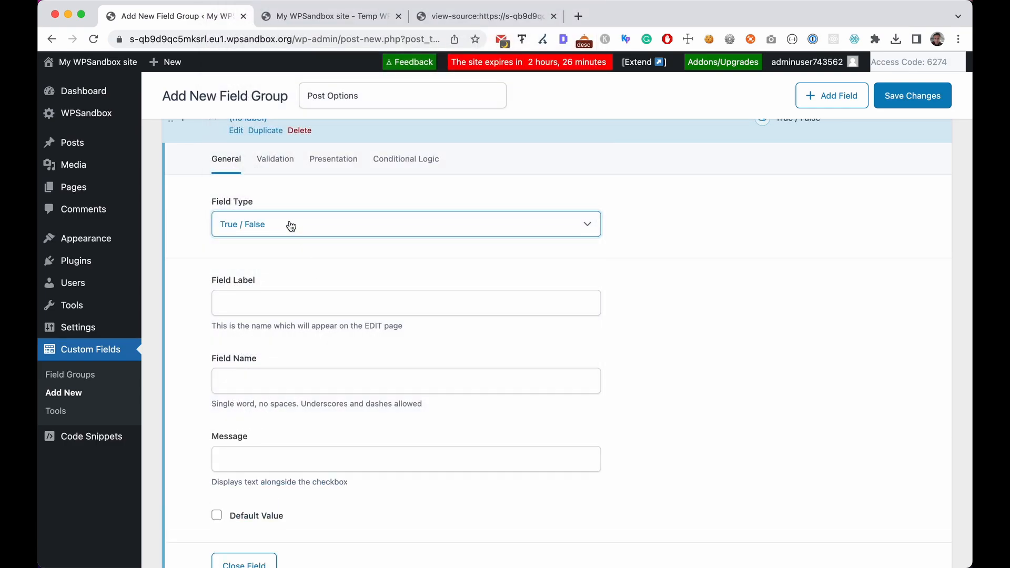
Step: Label the True / False field "Hide Display Ads" with the name hide_display_ads, and collapse its settings
left_click(282, 303)
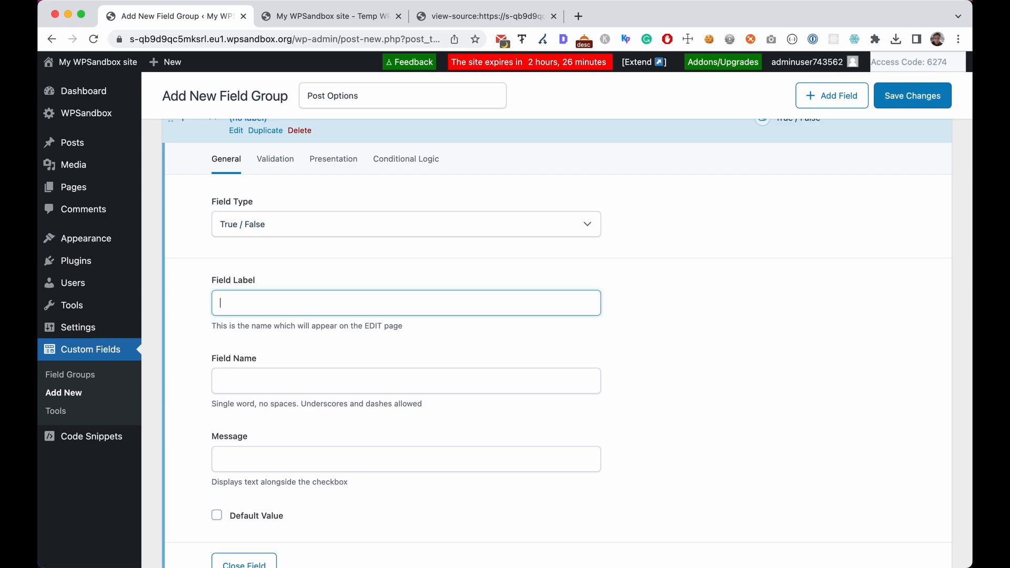
type("Hide Display Ads")
left_click(627, 308)
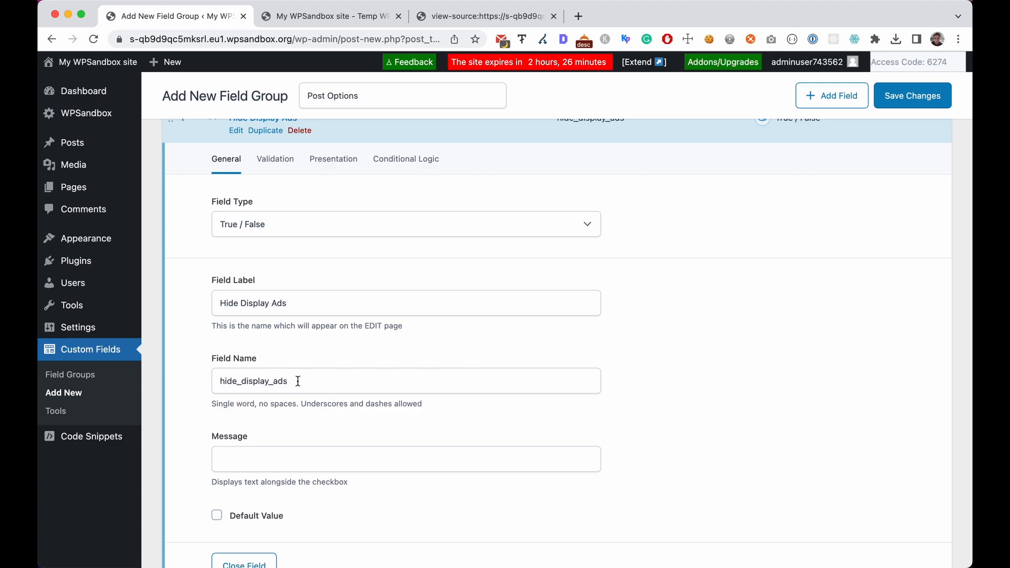
scroll(668, 377, "up", 2)
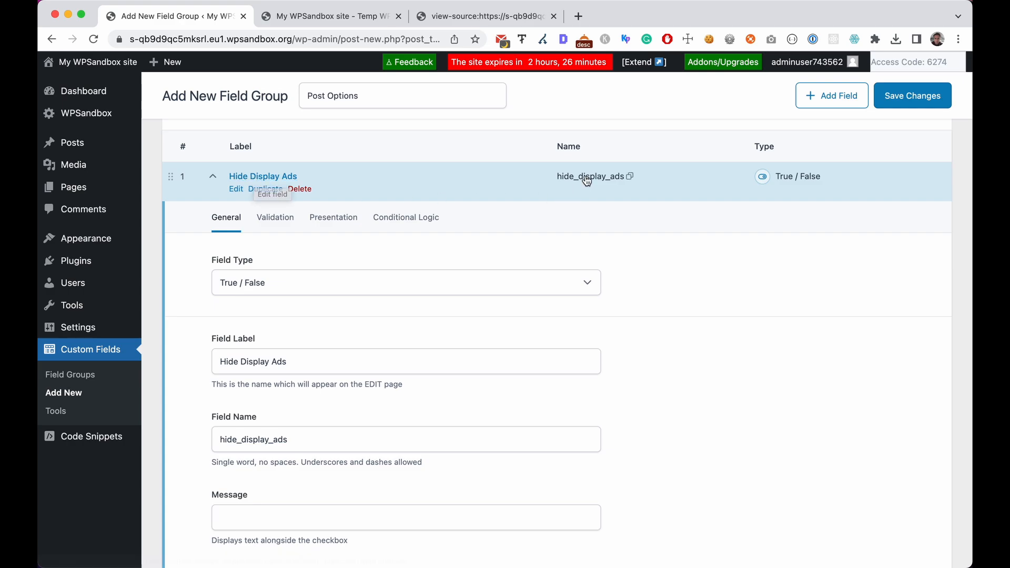
left_click(257, 179)
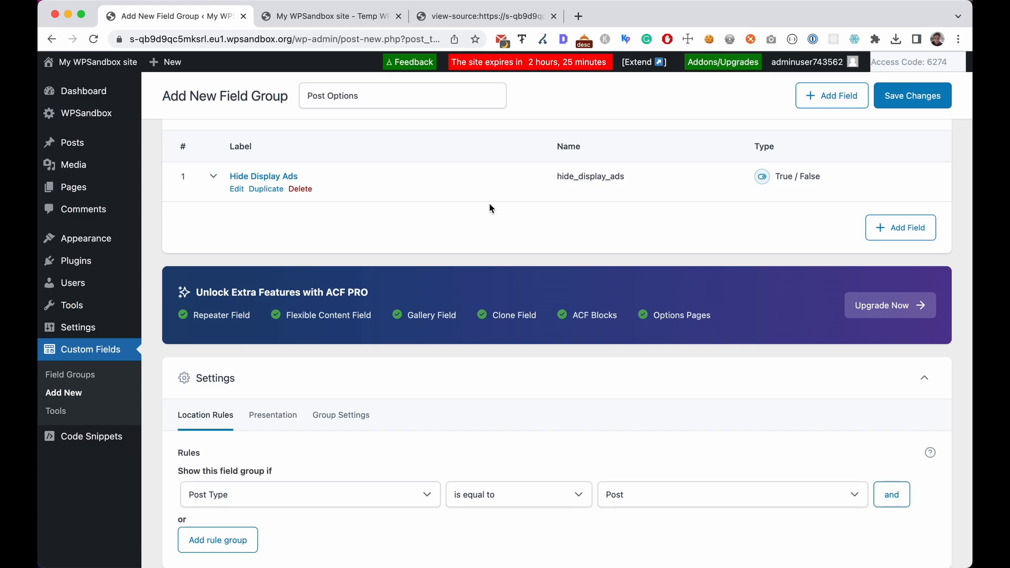
Step: Add a second location rule group that shows the field group if Post Type is equal to Page
scroll(504, 238, "down", 3)
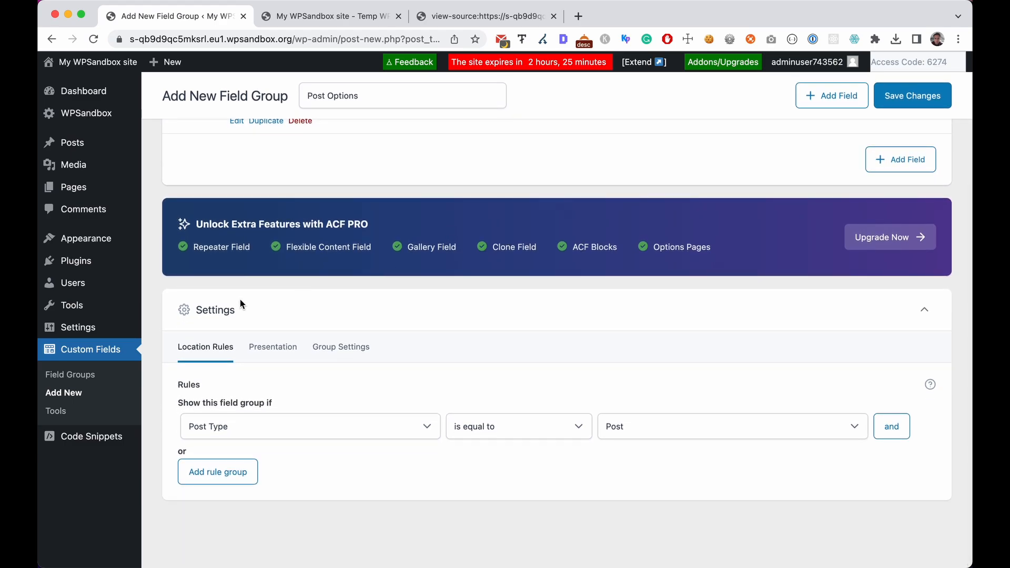
scroll(240, 300, "up", 1)
scroll(240, 300, "down", 1)
scroll(264, 373, "up", 3)
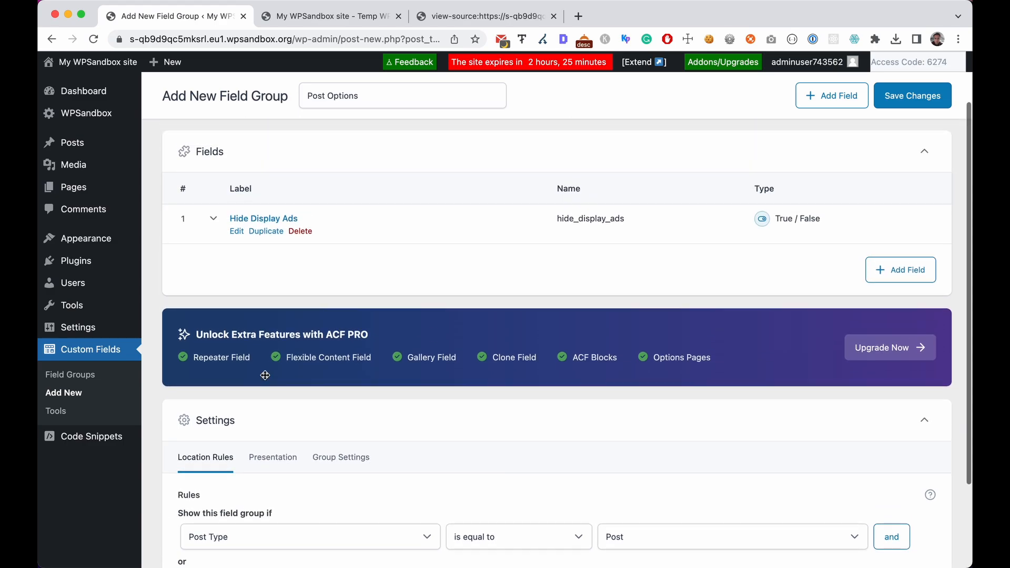
scroll(250, 211, "down", 2)
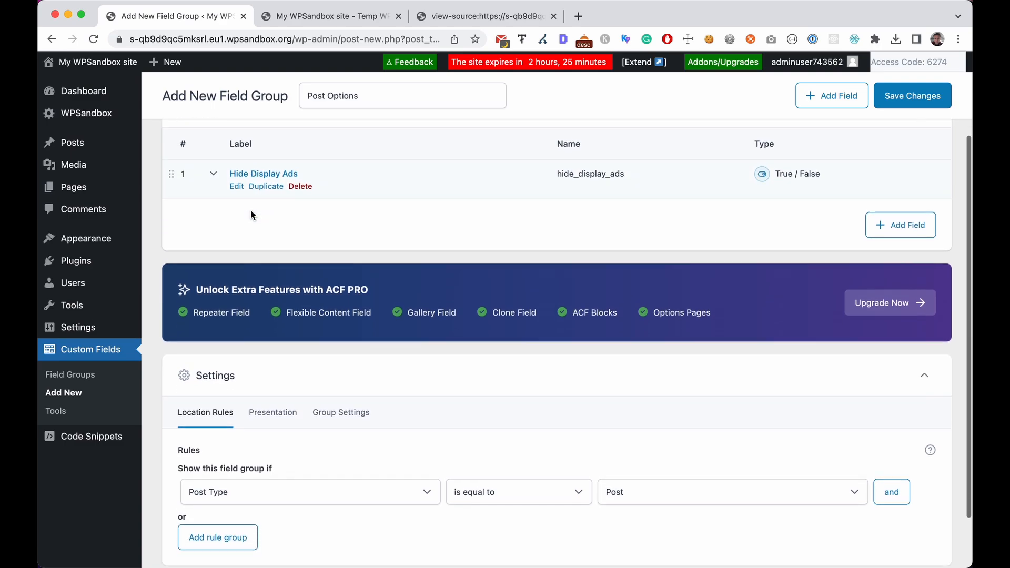
scroll(251, 213, "down", 1)
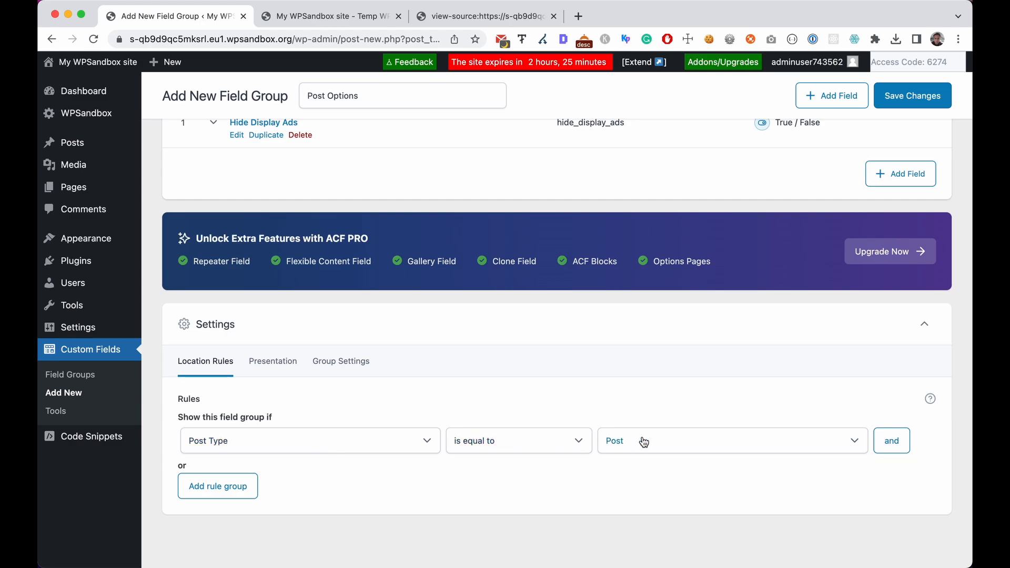
left_click(192, 483)
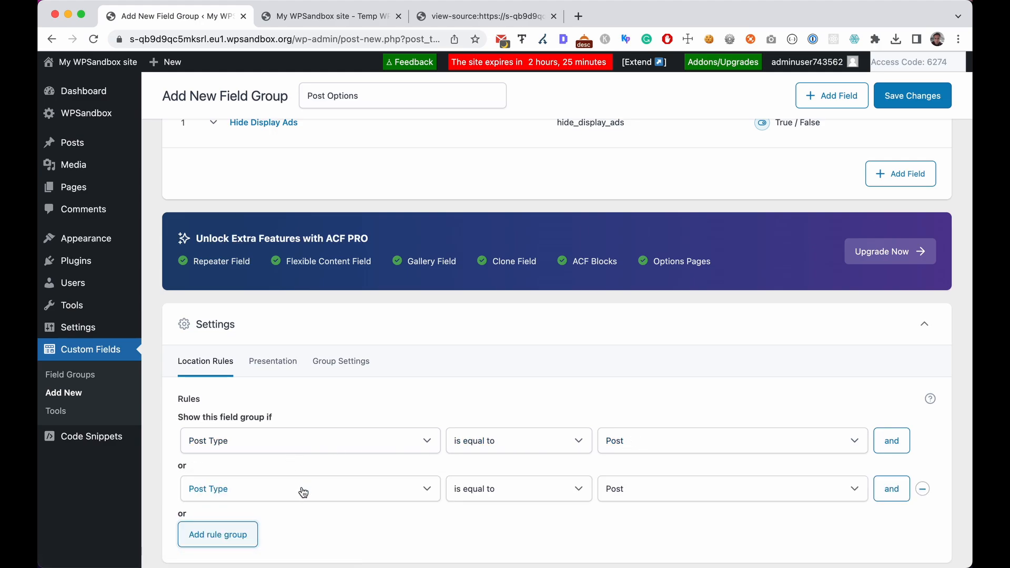
scroll(302, 486, "down", 2)
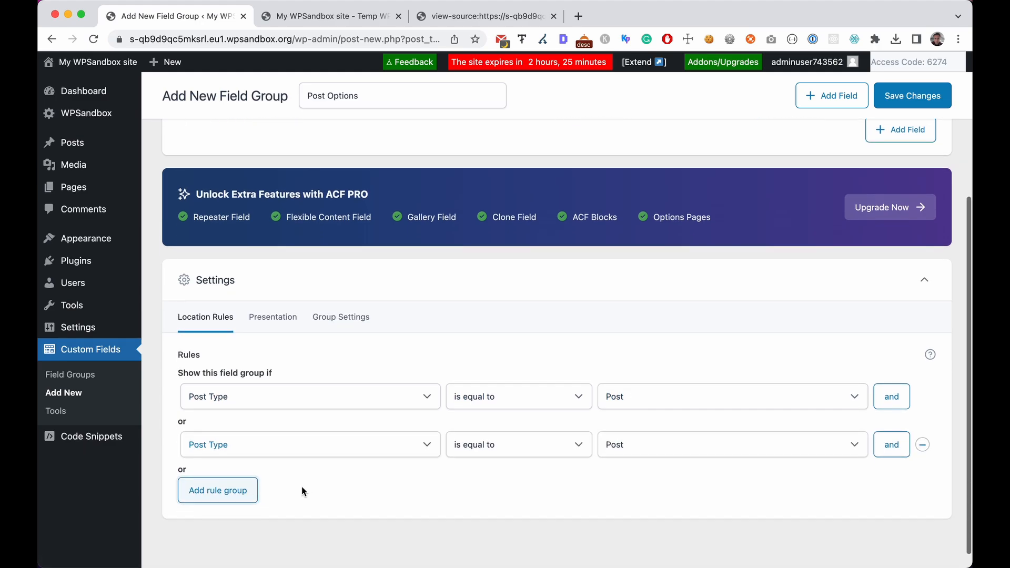
left_click(677, 452)
left_click(659, 461)
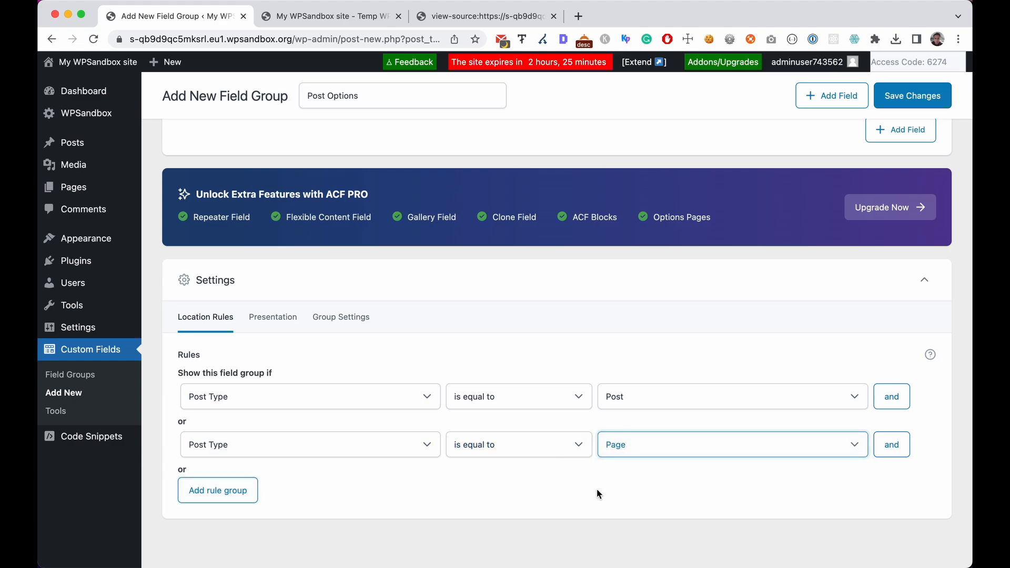
left_click(288, 402)
scroll(289, 403, "down", 4)
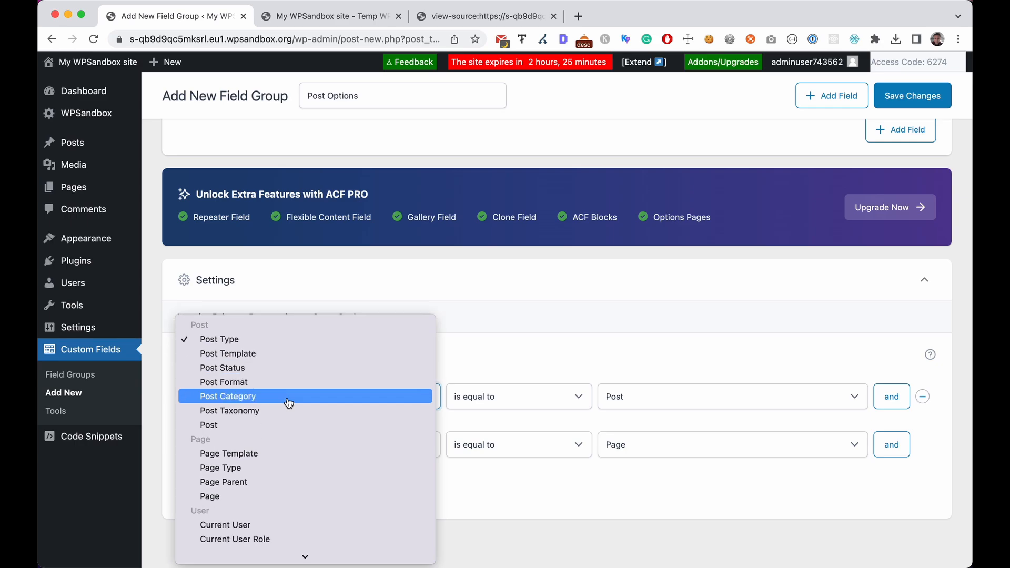
scroll(271, 334, "down", 5)
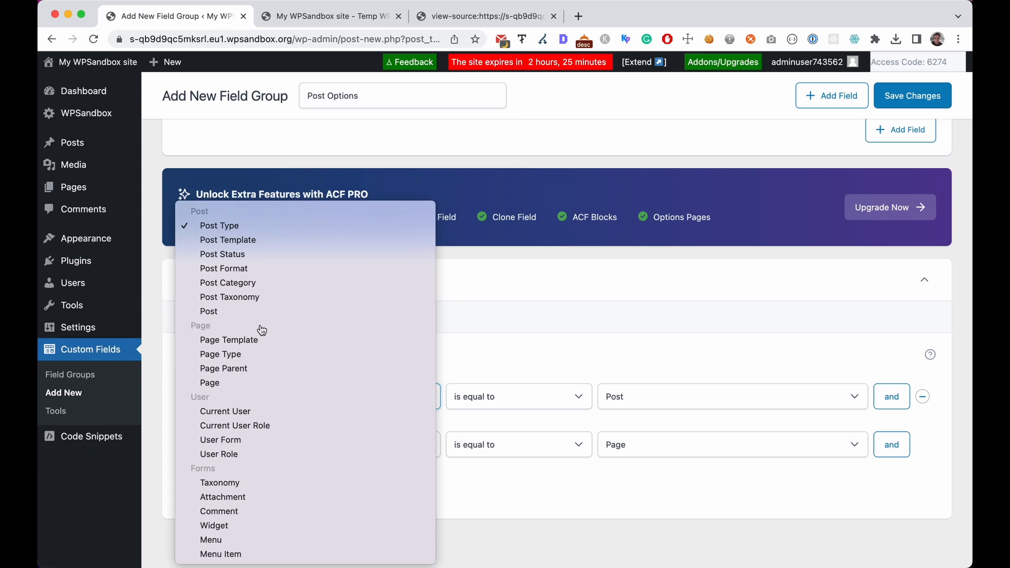
left_click(451, 477)
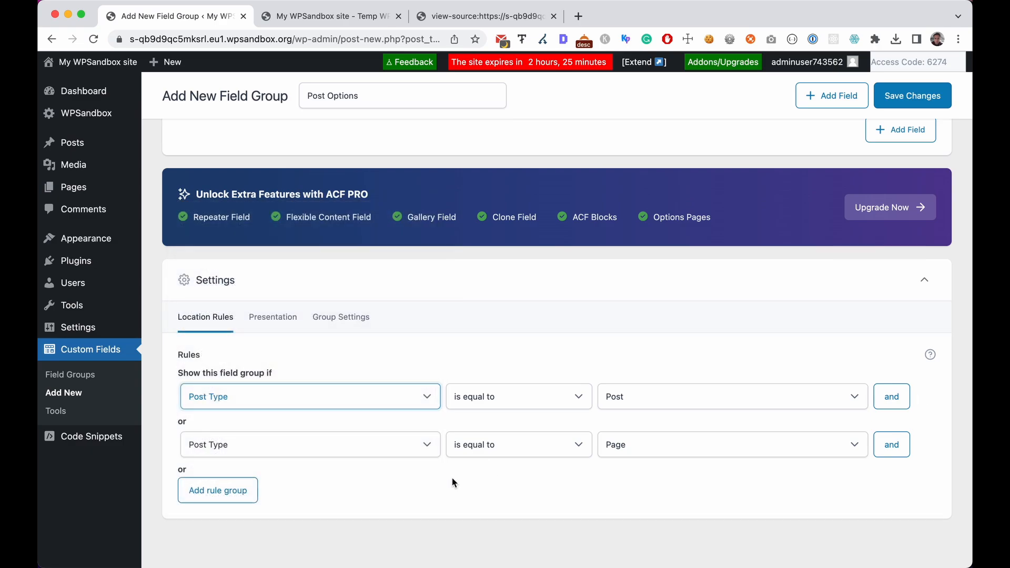
Step: Try a third location rule group with Page is equal to Home, and remove that rule again
left_click(255, 486)
scroll(256, 489, "down", 2)
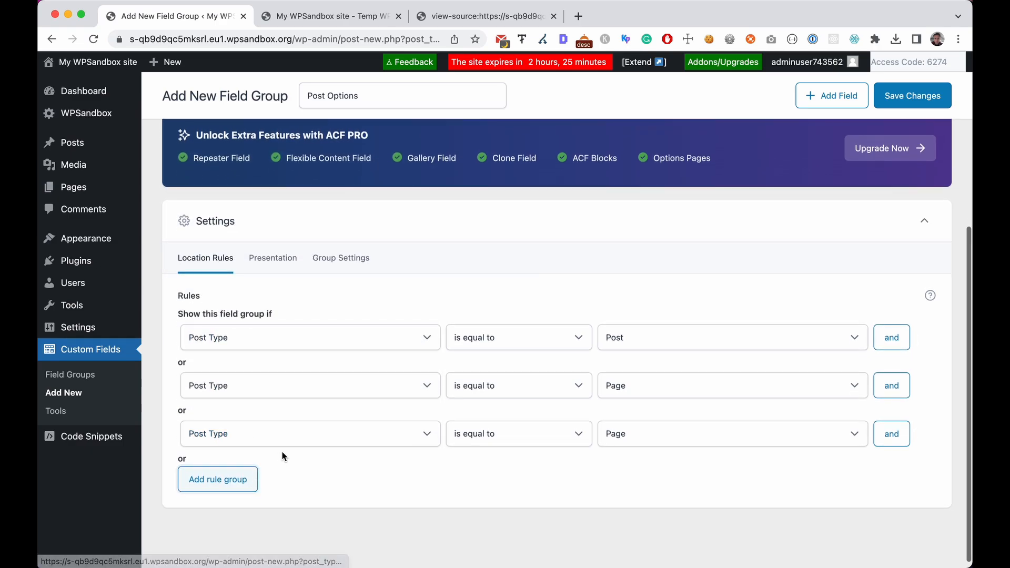
left_click(272, 441)
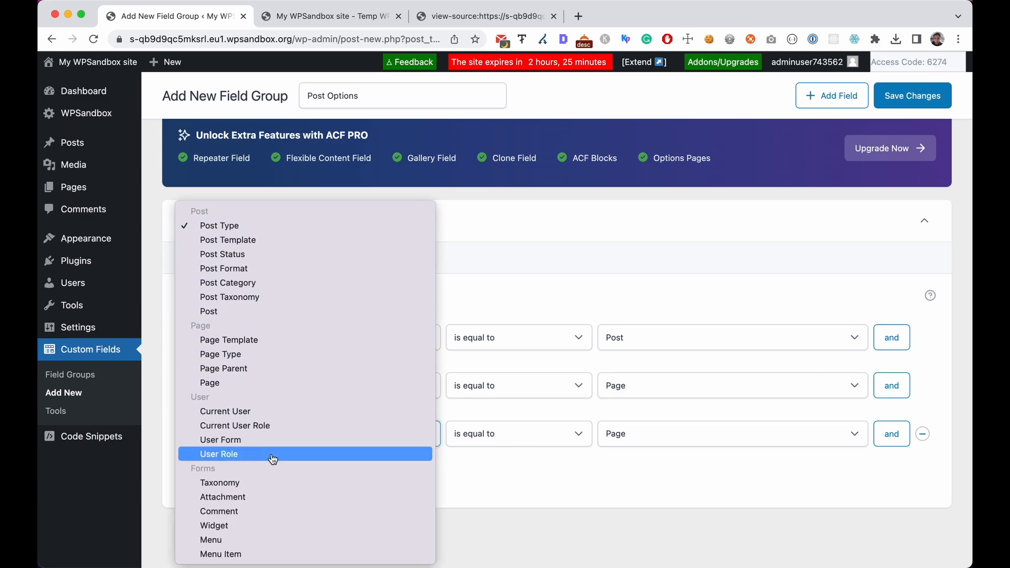
left_click(252, 383)
left_click(707, 440)
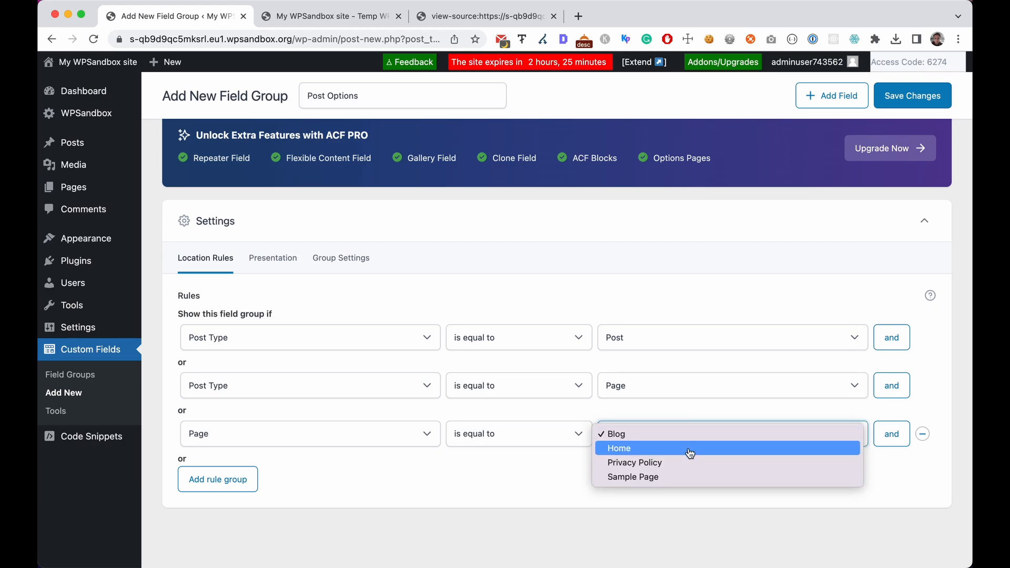
left_click(689, 451)
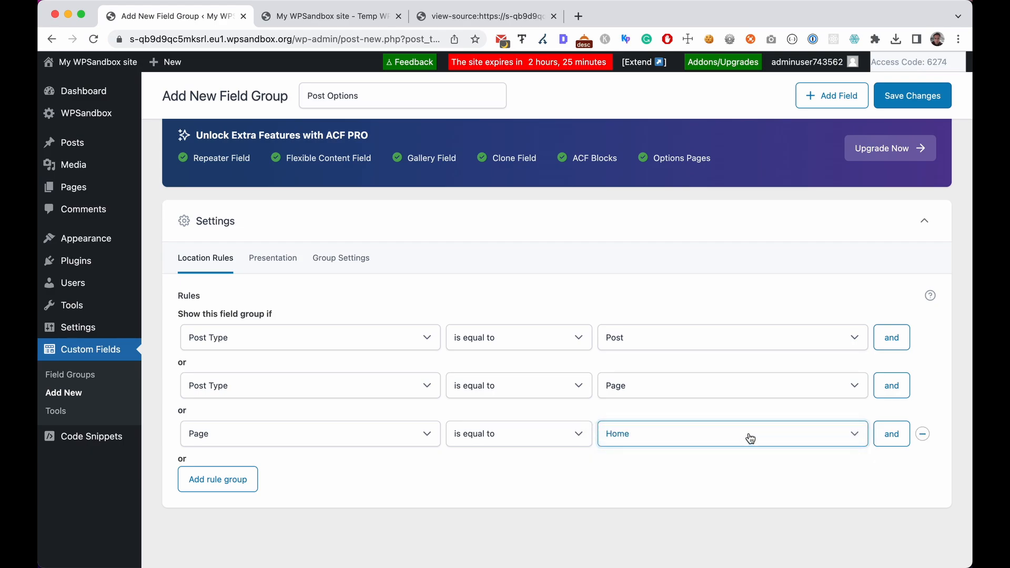
left_click(923, 434)
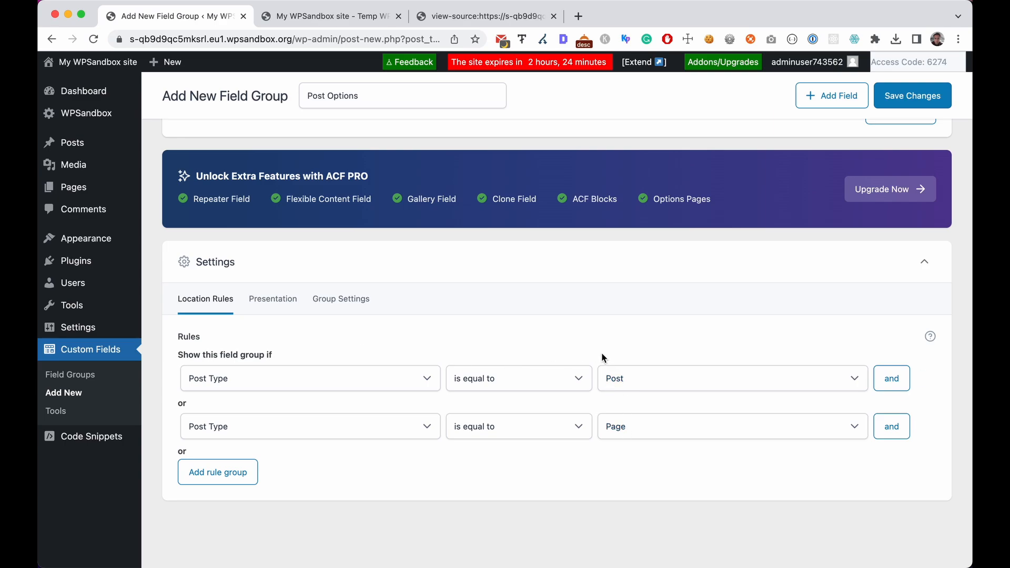
Step: Enable Stylized UI in the presentation settings of the Hide Display Ads field
scroll(602, 355, "up", 2)
scroll(603, 358, "up", 5)
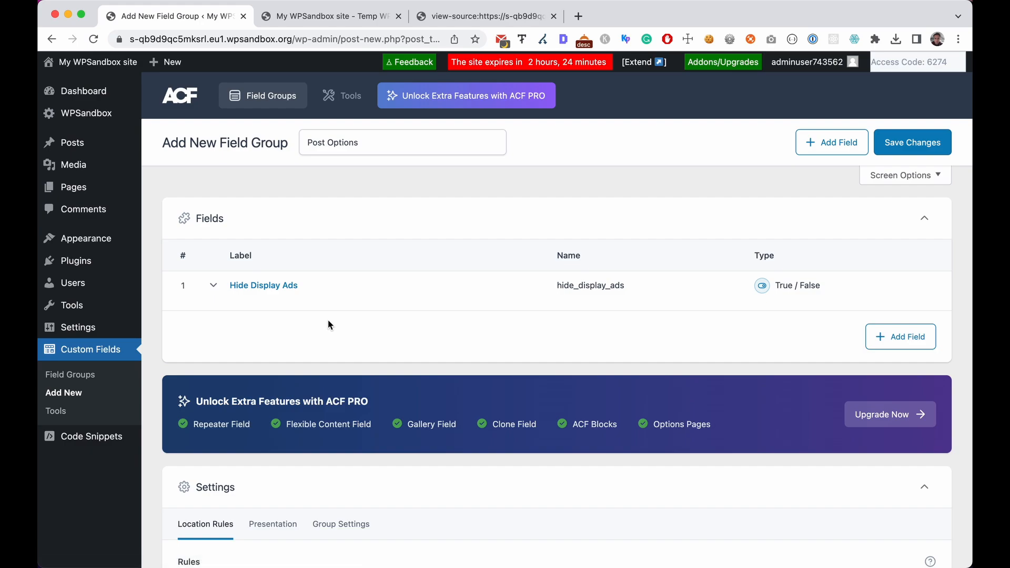
left_click(263, 285)
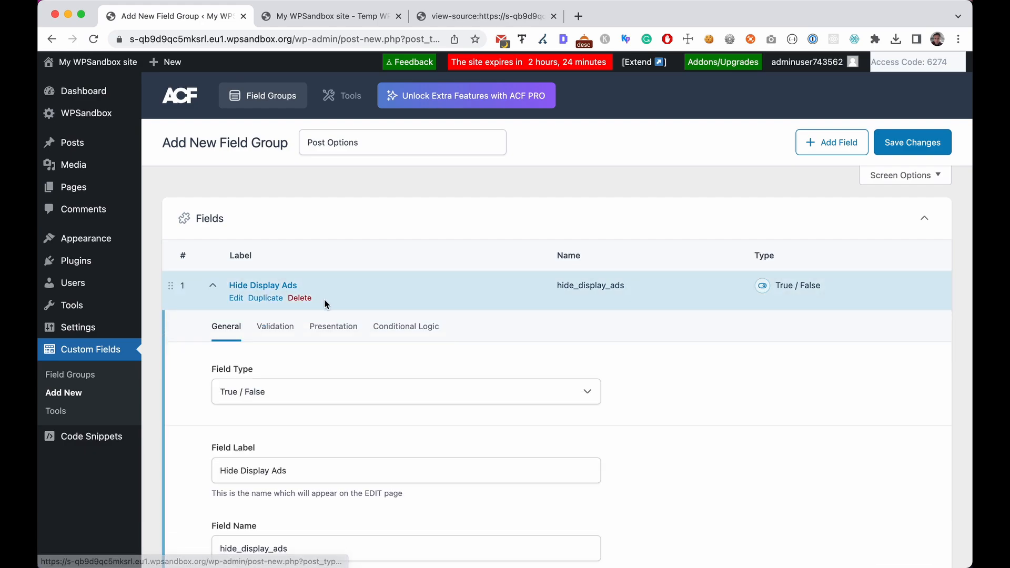
scroll(324, 299, "down", 3)
left_click(327, 263)
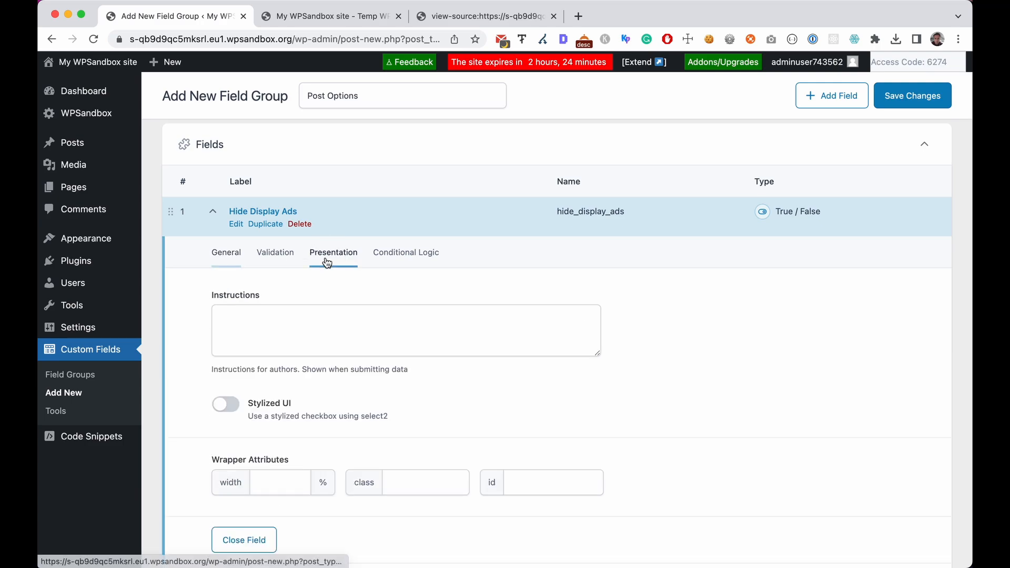
left_click(229, 411)
scroll(337, 411, "down", 3)
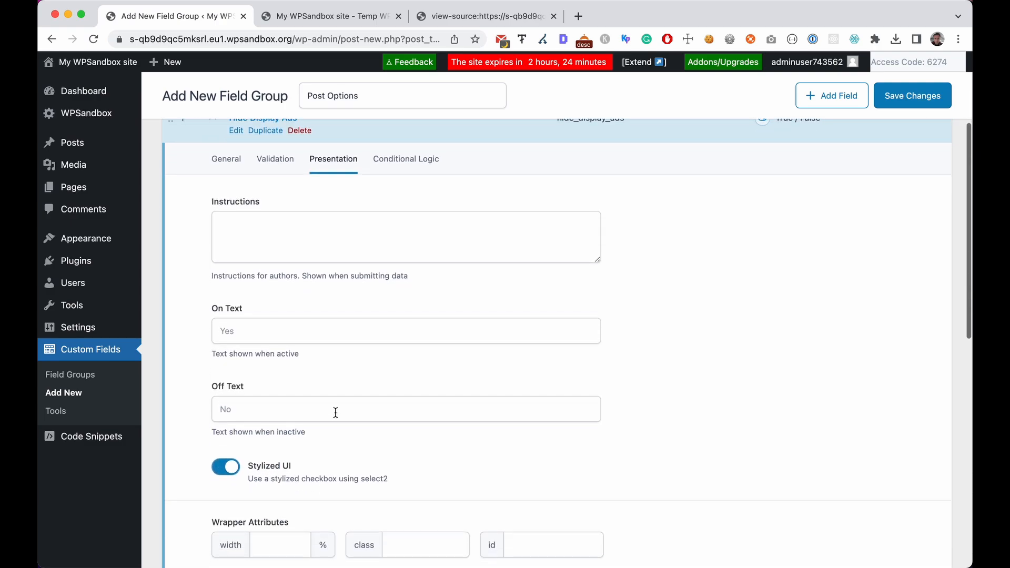
scroll(825, 379, "up", 2)
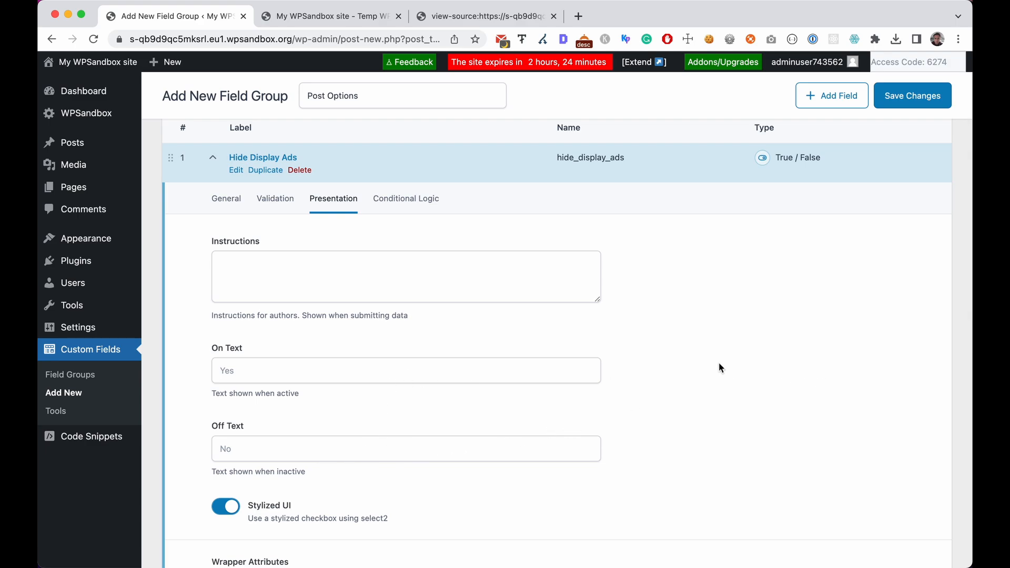
Step: Save the Post Options field group and open the list of all posts
scroll(719, 362, "up", 5)
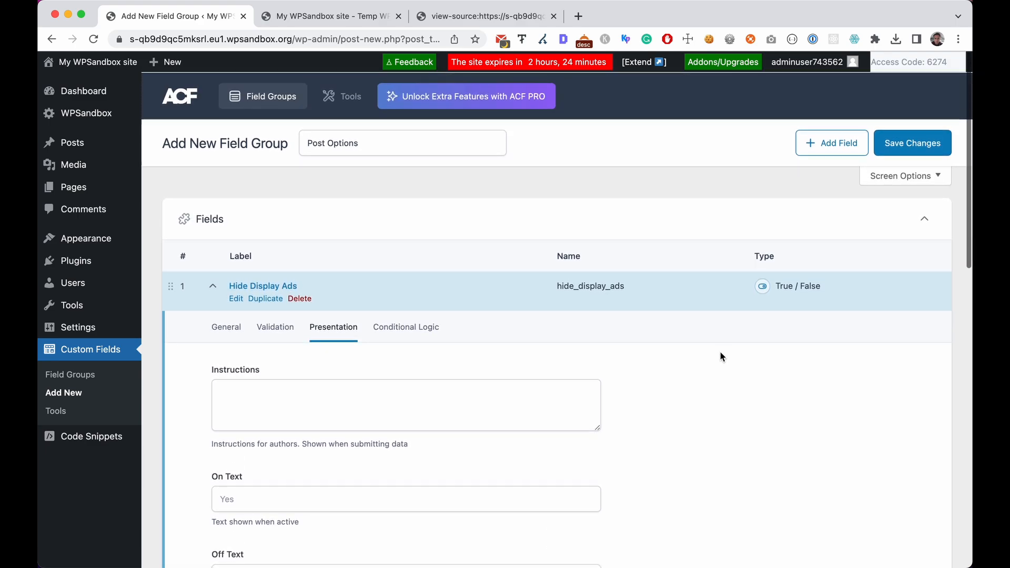
left_click(933, 138)
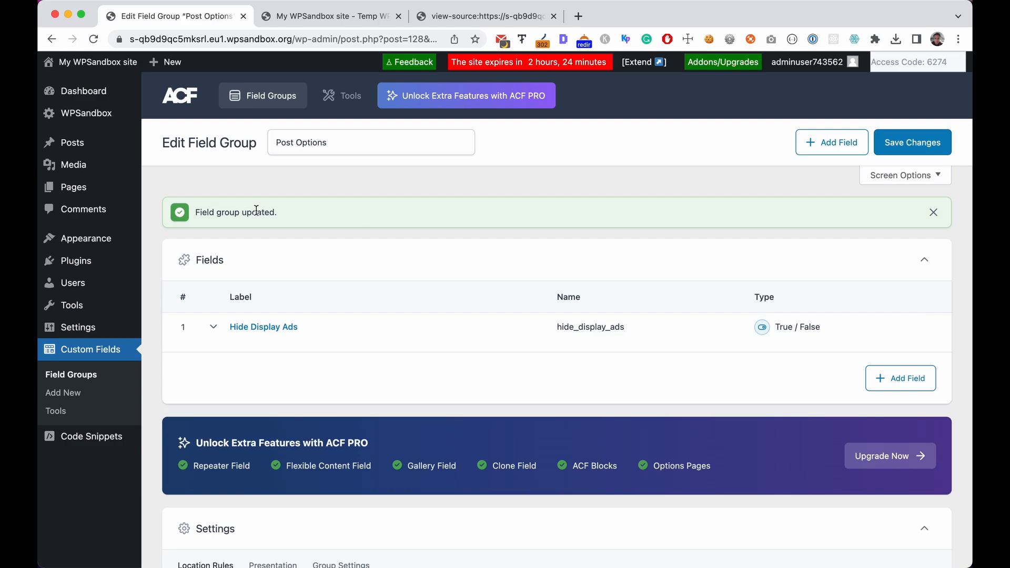
left_click(83, 149)
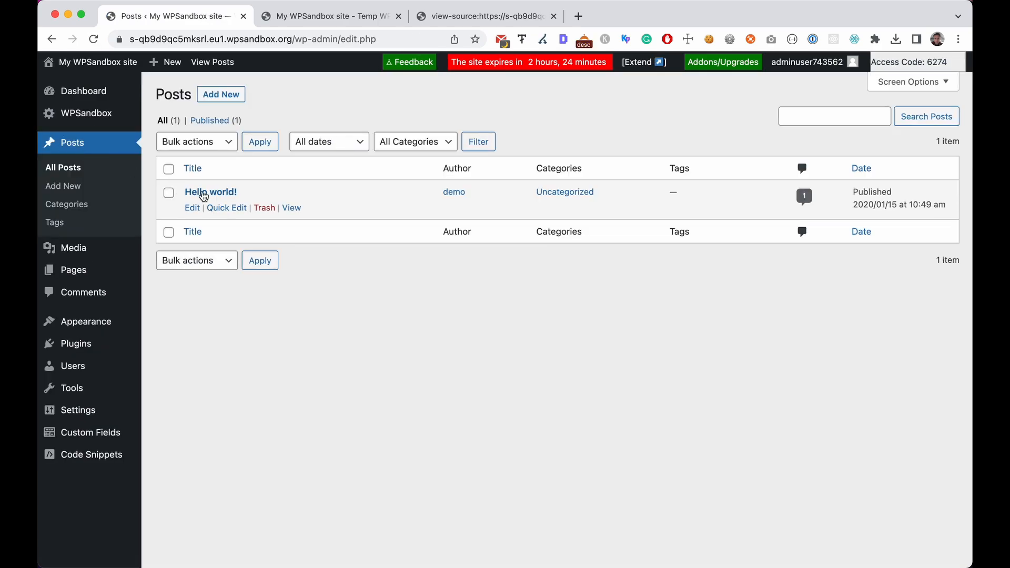
Step: Open the "Hello world!" post, set Hide Display Ads to Yes in its Post Options, and update the post
left_click(204, 192)
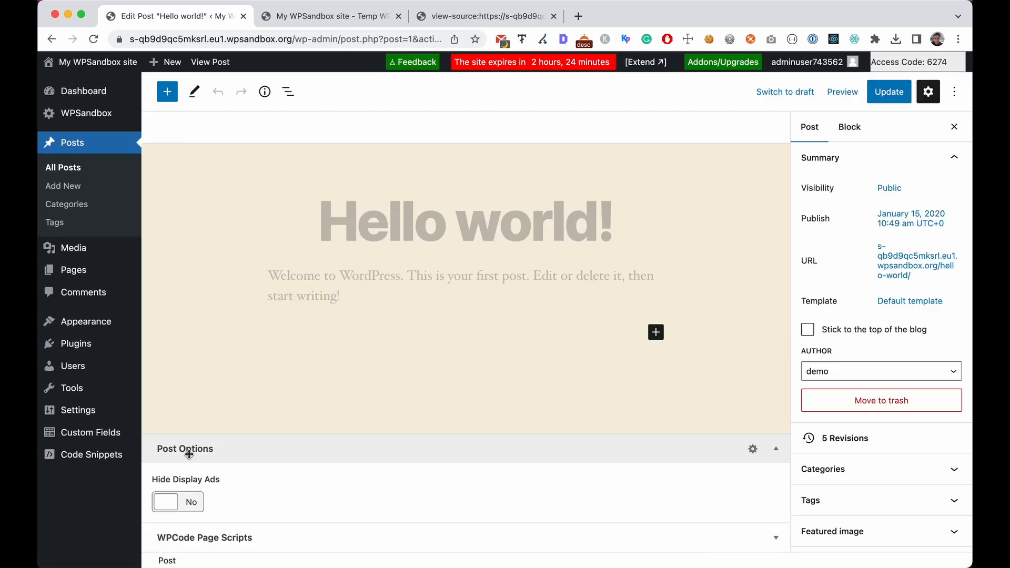
left_click(180, 501)
left_click(183, 502)
left_click(183, 503)
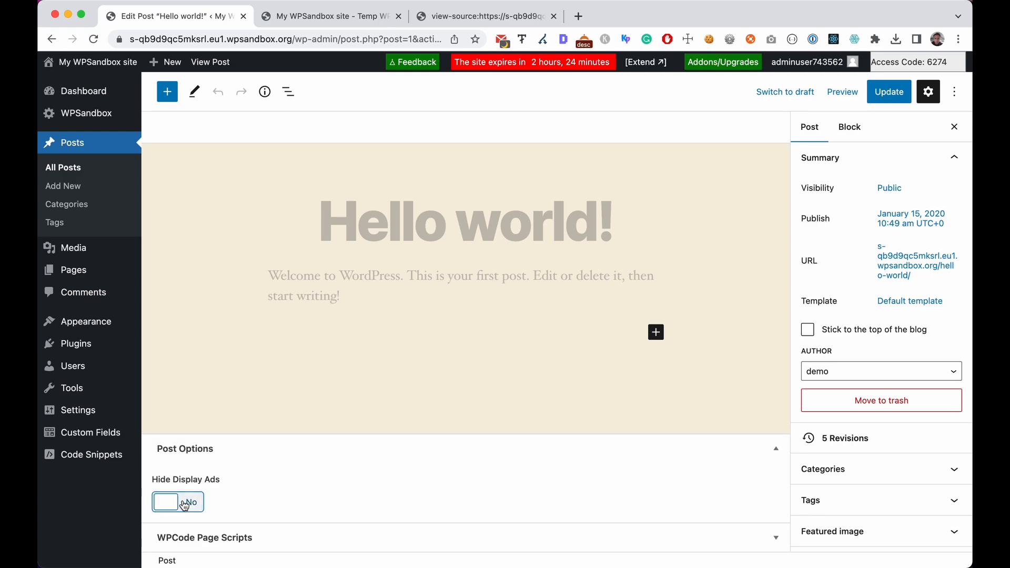
left_click(184, 504)
left_click(183, 504)
left_click(182, 506)
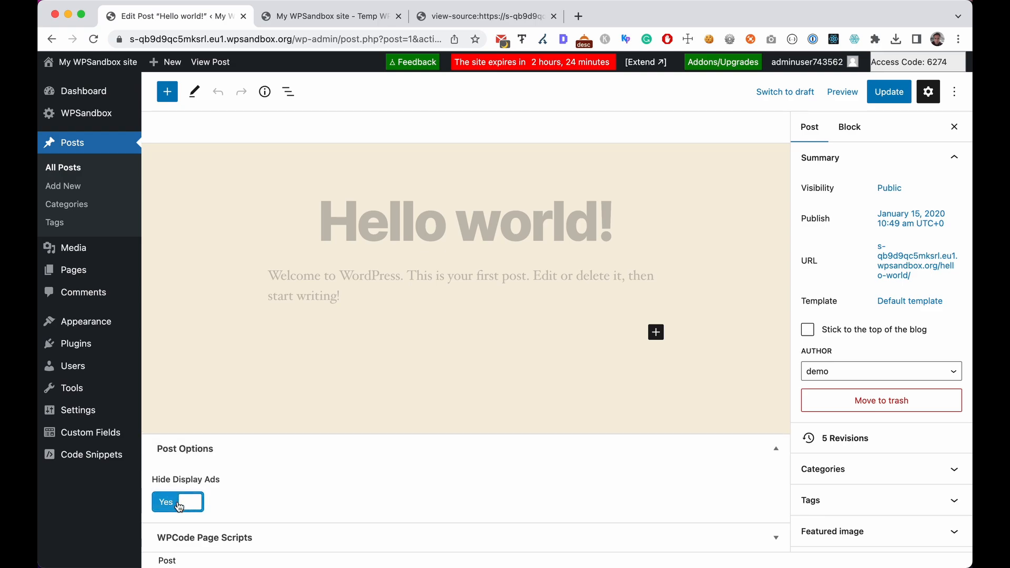
left_click(179, 506)
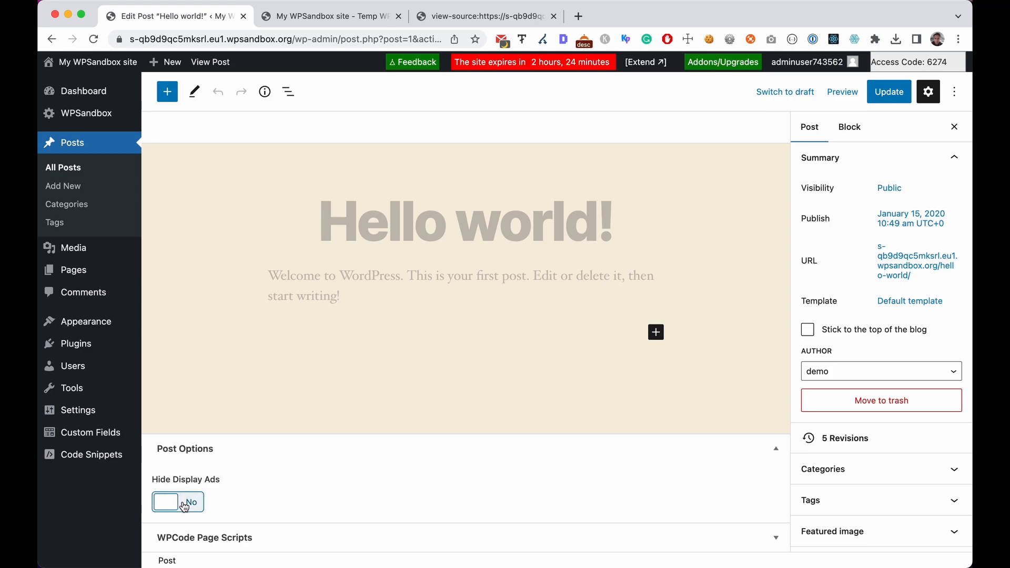
left_click(183, 505)
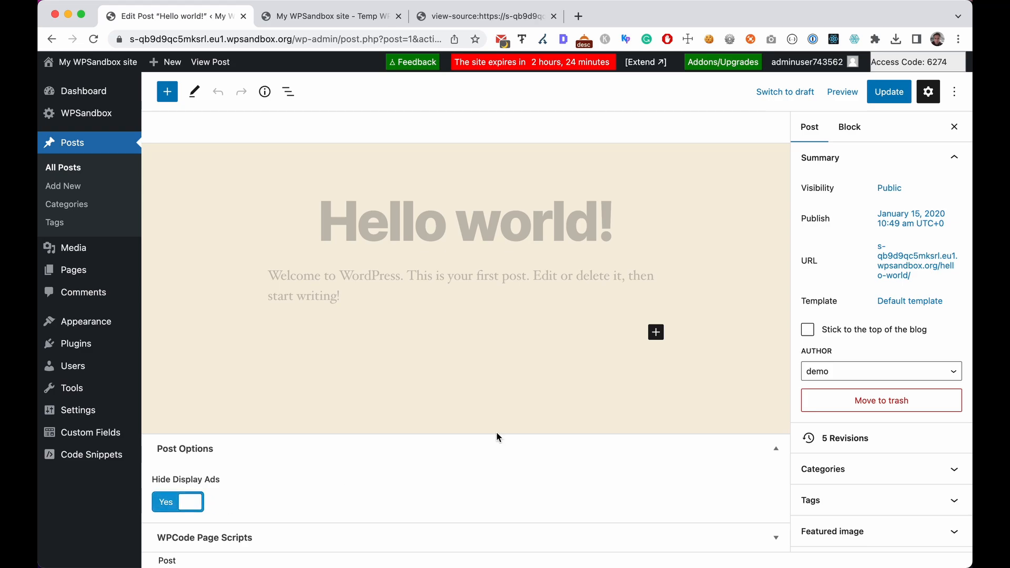
left_click(883, 95)
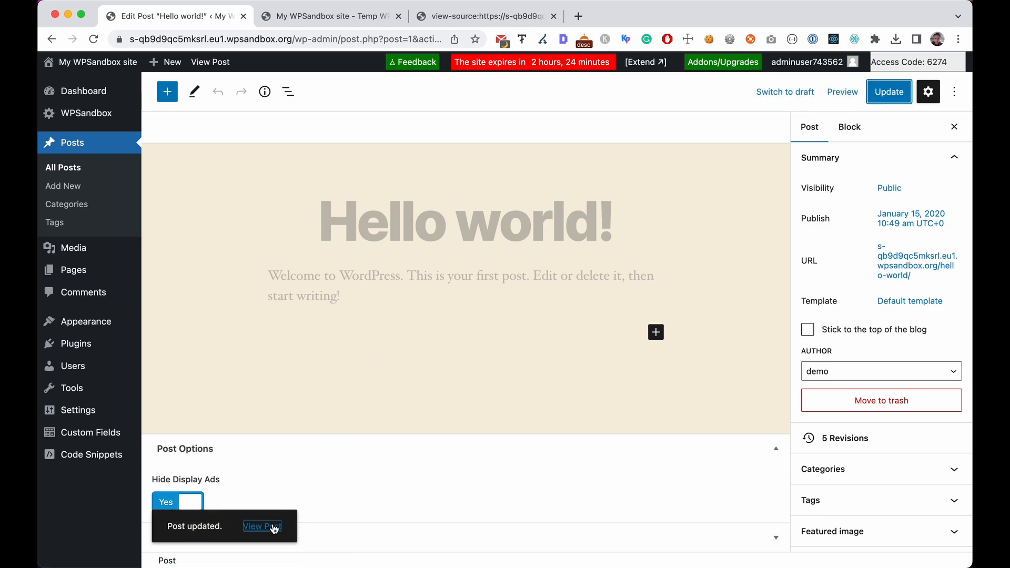
Step: Set Hide Display Ads back to No for the "Hello world!" post and update it
left_click(183, 504)
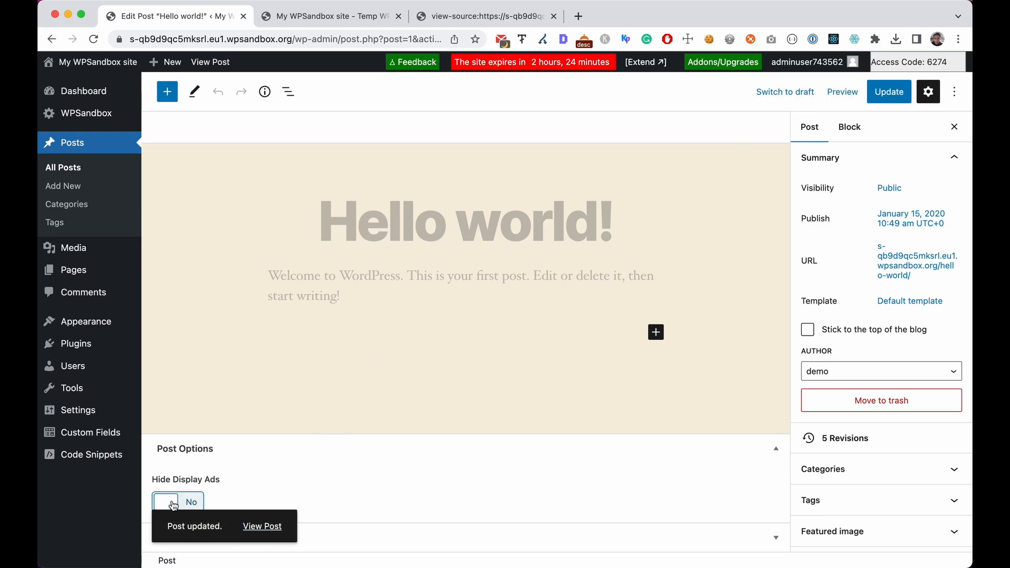
left_click(174, 504)
left_click(171, 503)
left_click(874, 97)
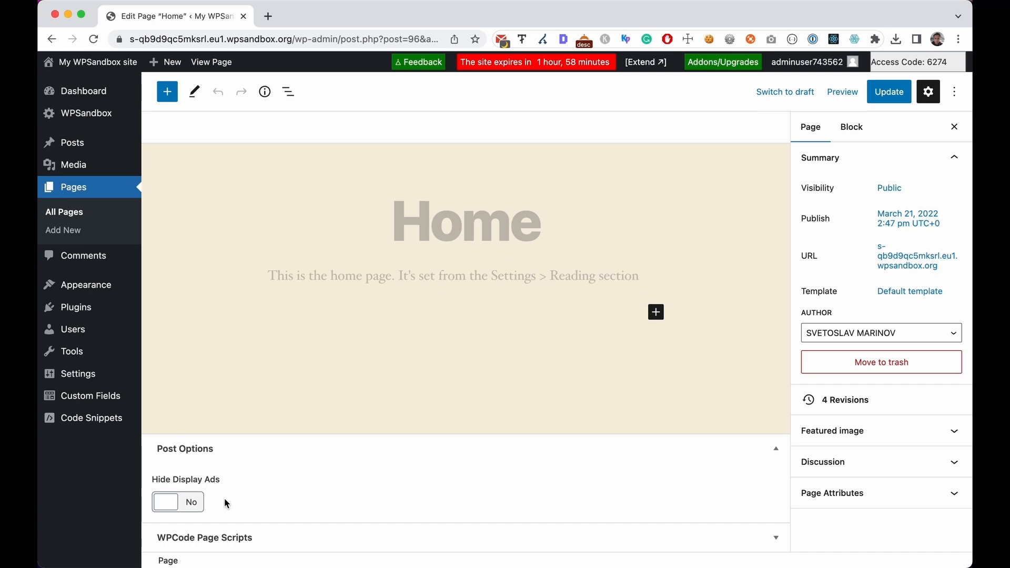
Step: Try the Hide Display Ads toggle on the Home page by switching it on and off again
left_click(185, 505)
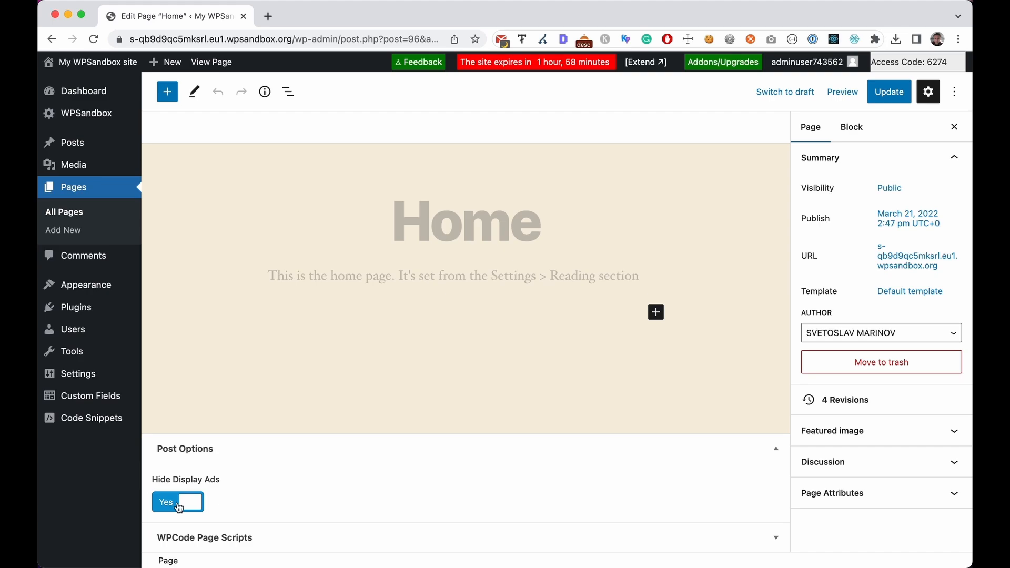
left_click(179, 507)
Step: Open the Google Adsense code snippet for editing and change its code type to PHP Snippet
left_click(96, 420)
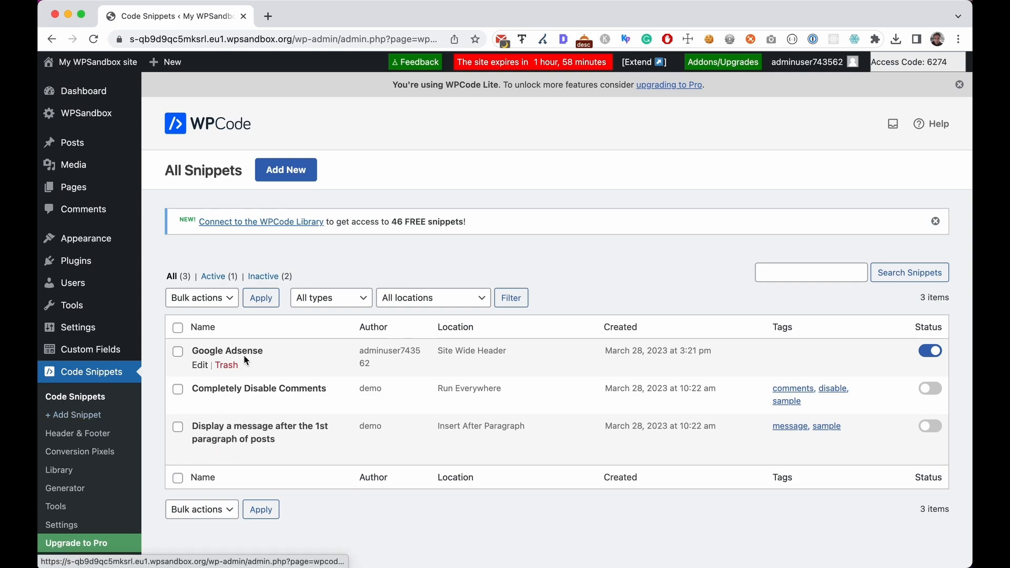
left_click(241, 353)
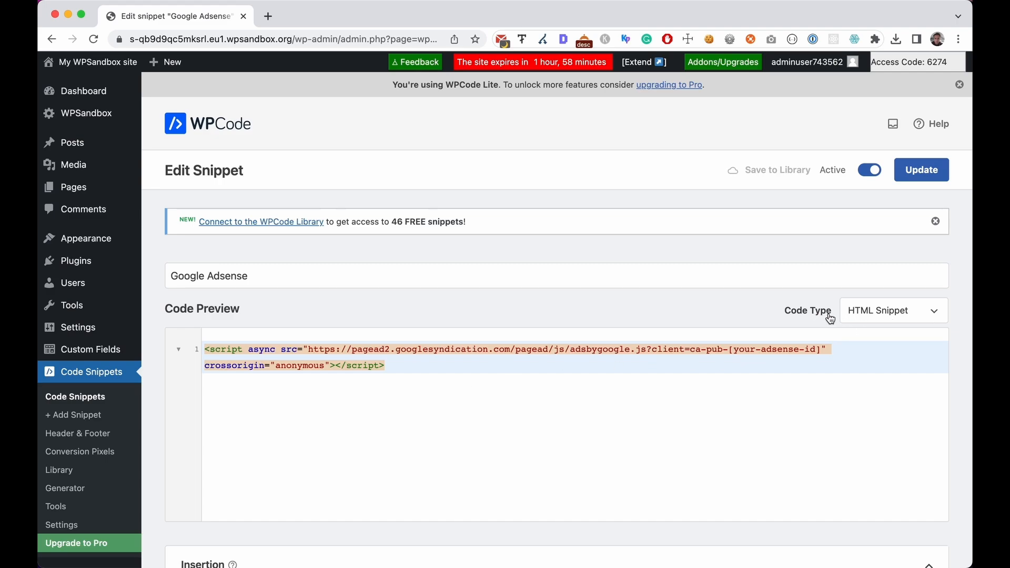
left_click(877, 312)
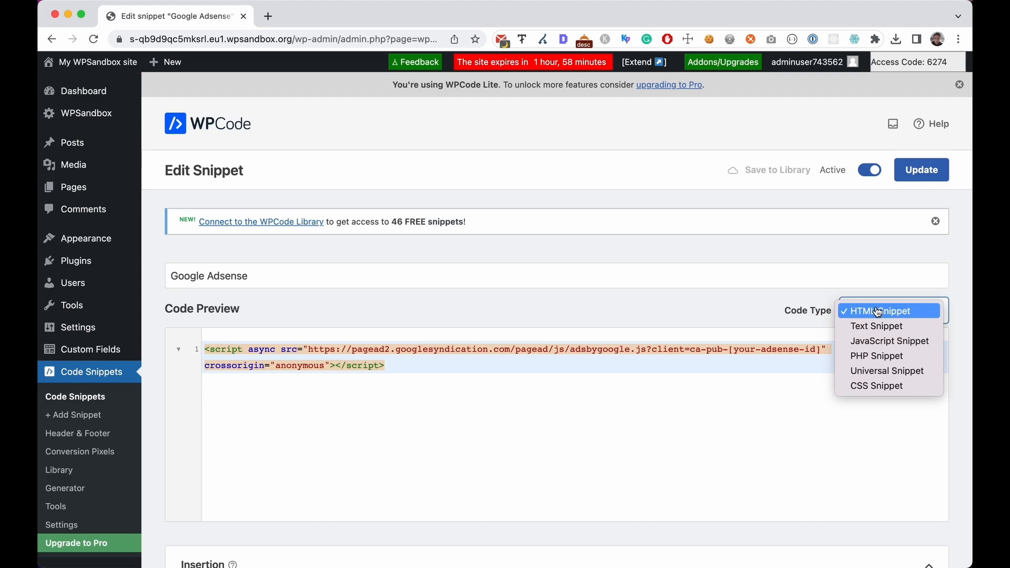
left_click(892, 357)
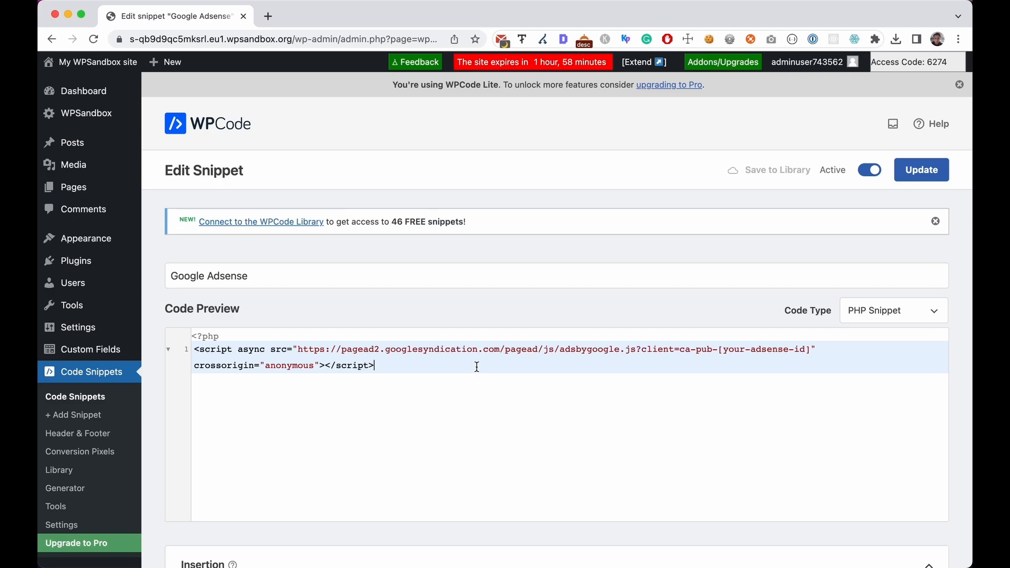
Step: Below the script tag, add the commented PHP block if(function_exists('get_field') && !get_field('hide_display_ads')) with an empty echo '' statement
key("Return")
key("Return")
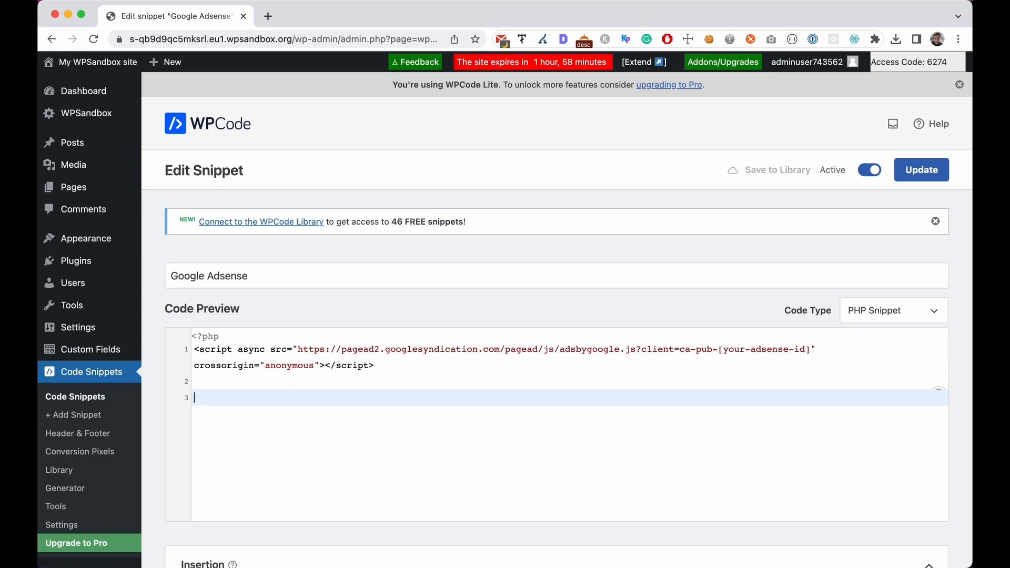
type("// // Check if ACF function `get_field()` exists. If it doesn't exist, display ads won't be shown. // If it does exist and ACF 'hide_display_ads' value is not falsey, show display ads. if(function_exists('get_field') && !get_field('hide_display_ads')) {   echo ''; }")
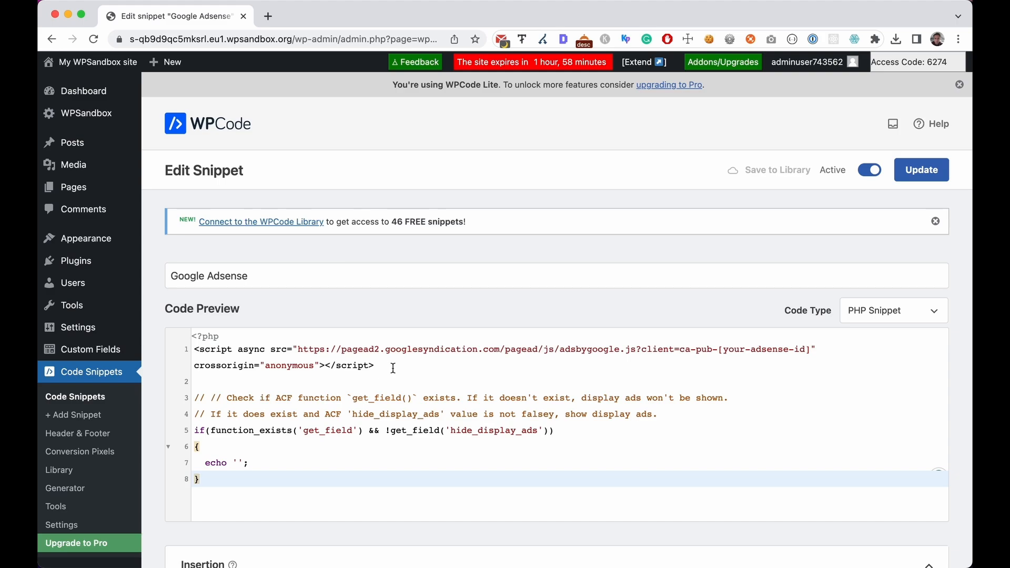
Step: Move the AdSense script tag from the first code line into the quotes of the echo statement
left_click_drag(393, 368, 181, 351)
key("super+c")
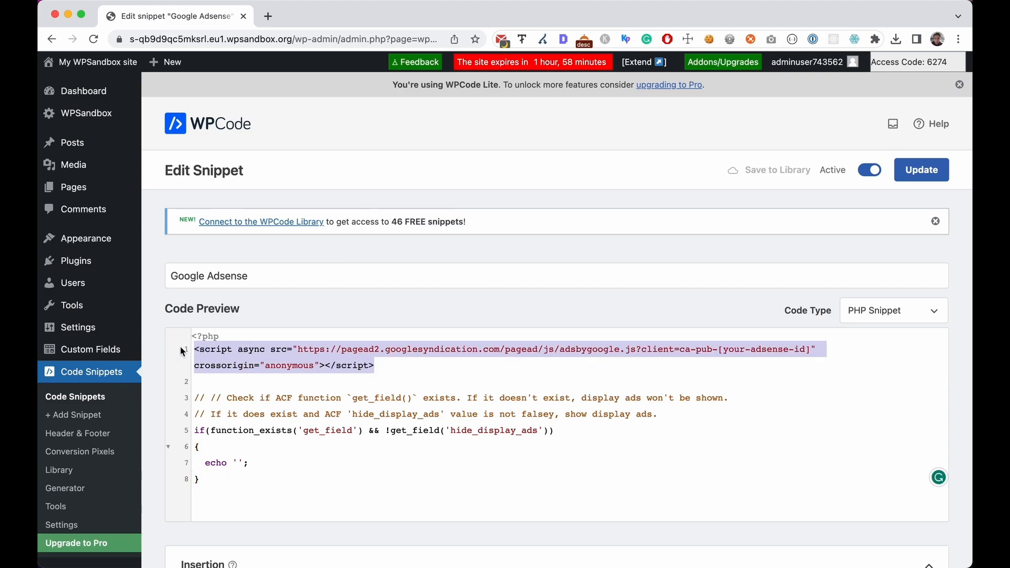
key("BackSpace")
key("Delete")
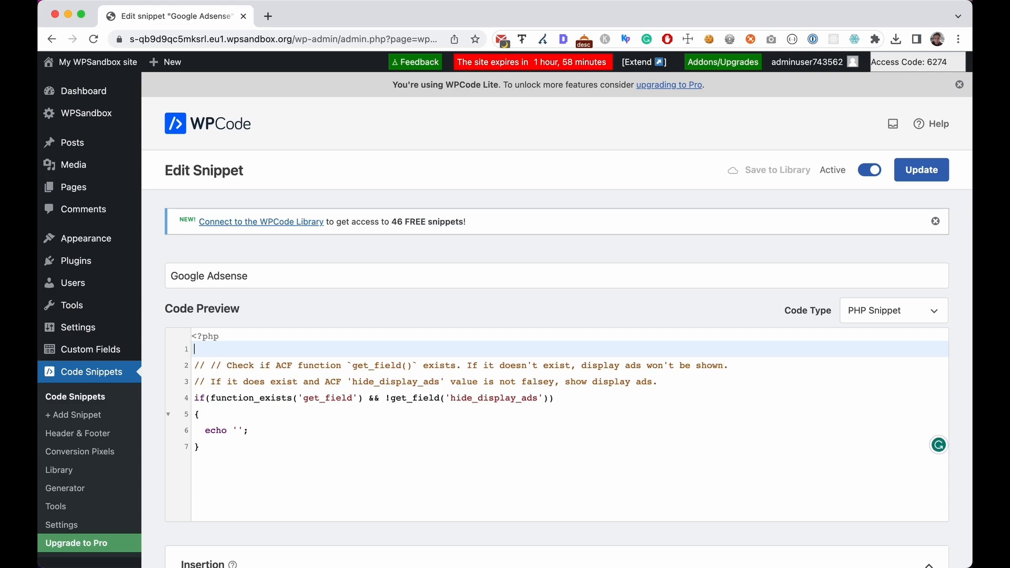
left_click(237, 430)
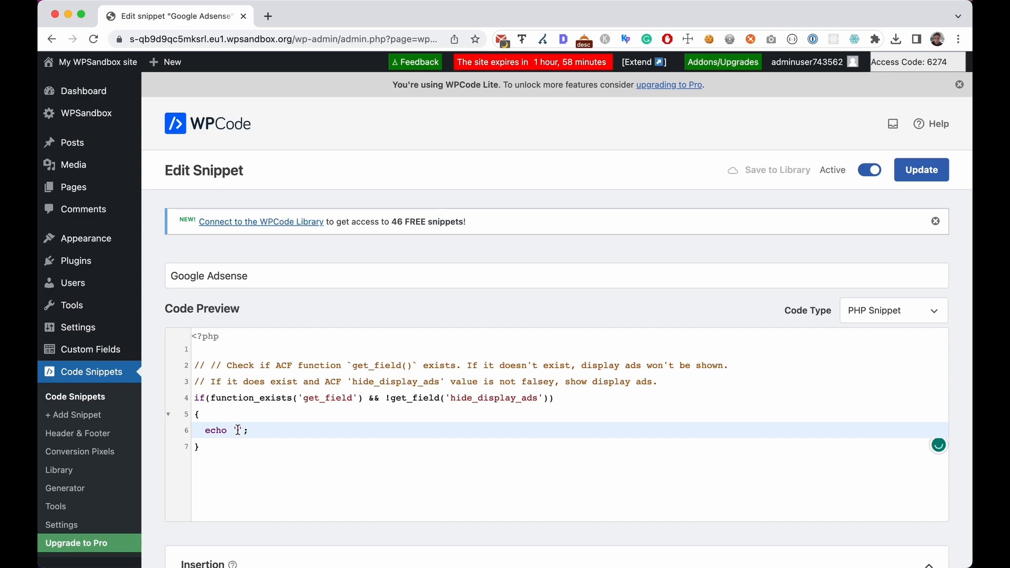
key("super+v")
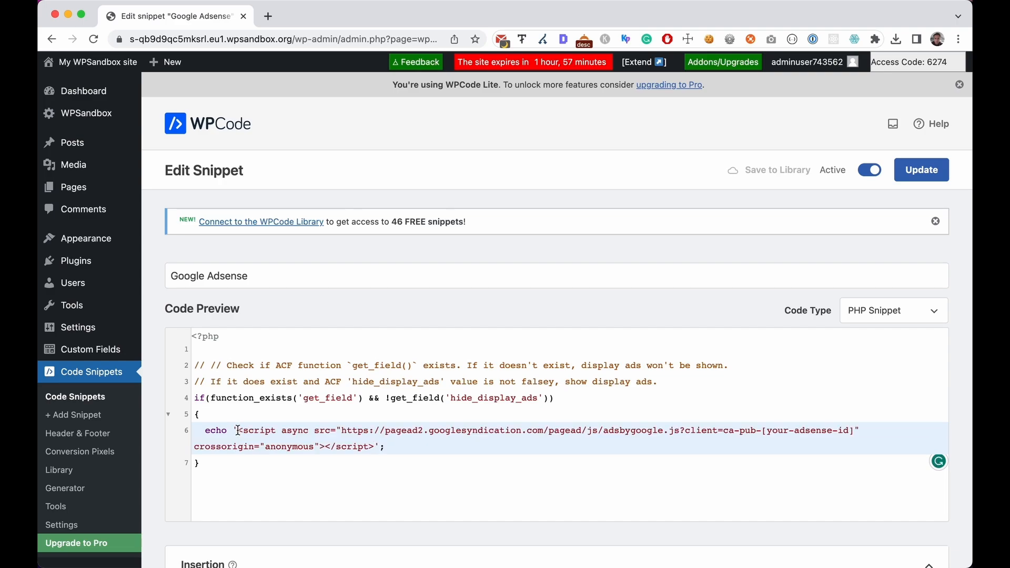
Step: Remove the duplicate // from the comment that begins "Check if ACF function"
left_click(216, 366)
key("BackSpace")
key("BackSpace")
key("BackSpace")
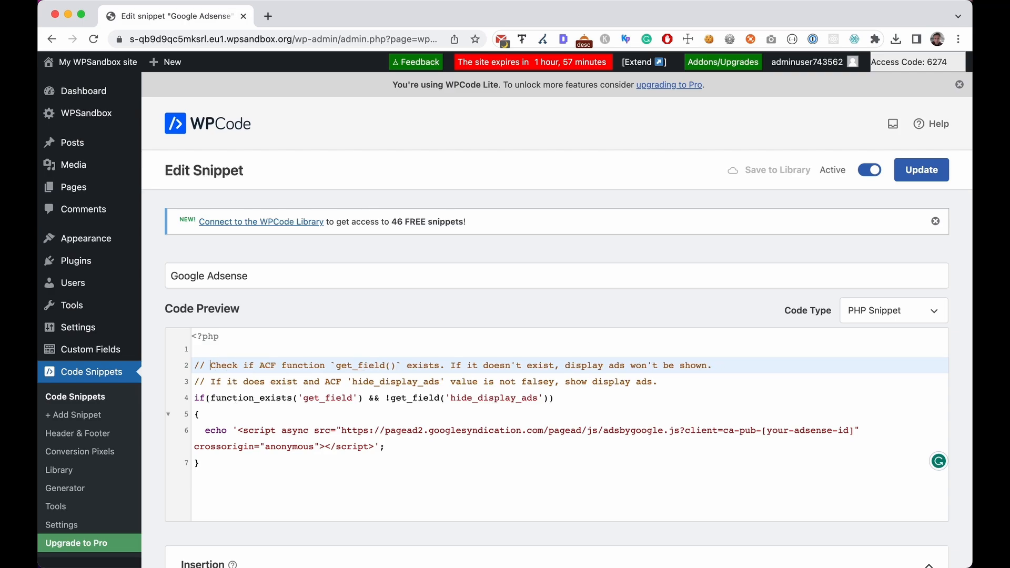
Step: Examine the get_field existence check, the negated hide_display_ads condition and the echoed AdSense script in the snippet code
left_click_drag(211, 398, 361, 398)
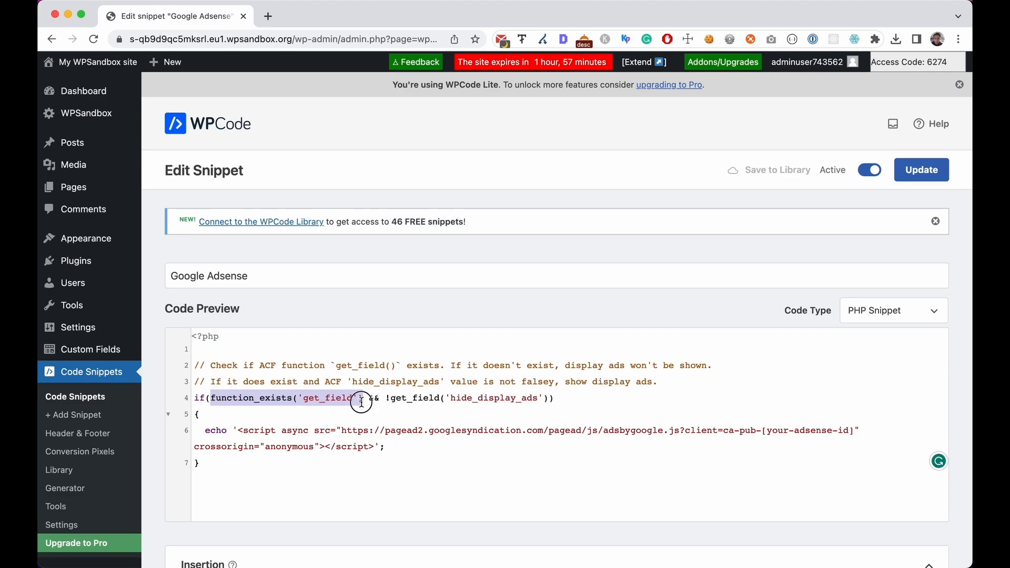
left_click(362, 398)
double_click(481, 399)
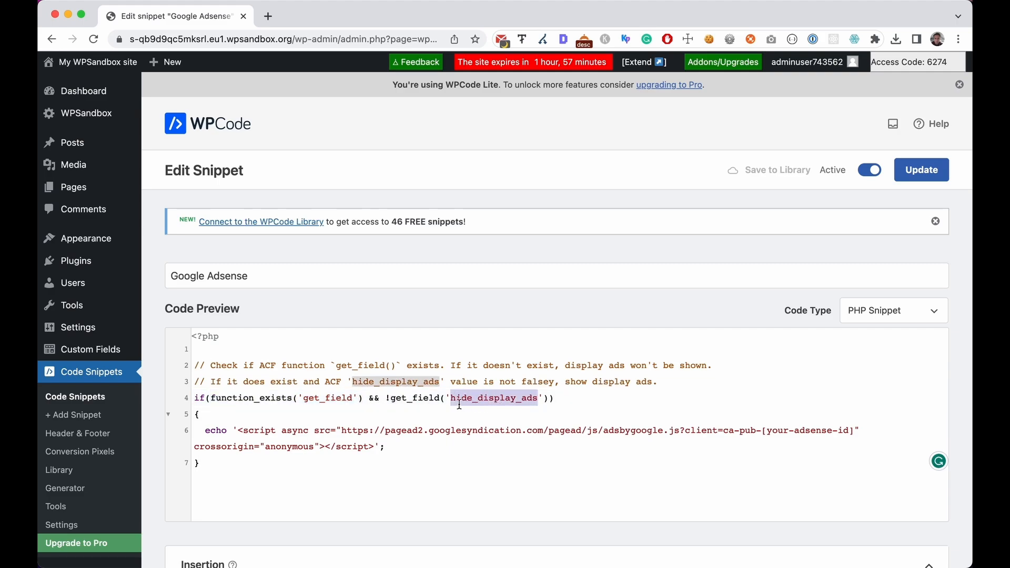
left_click_drag(387, 398, 548, 401)
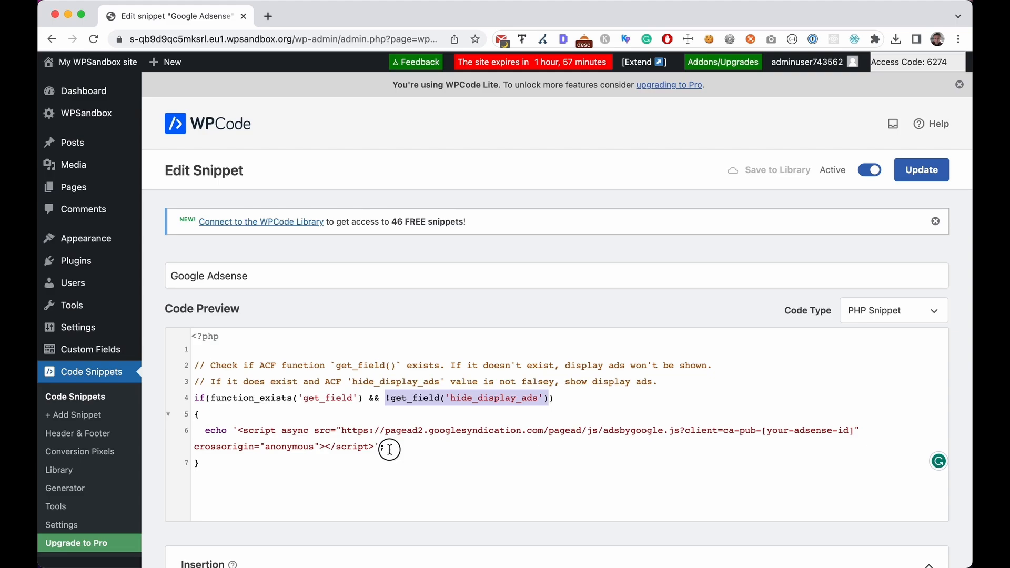
mouse_move(389, 450)
left_mouse_down()
mouse_move(199, 432)
mouse_move(297, 430)
mouse_move(377, 446)
left_mouse_up()
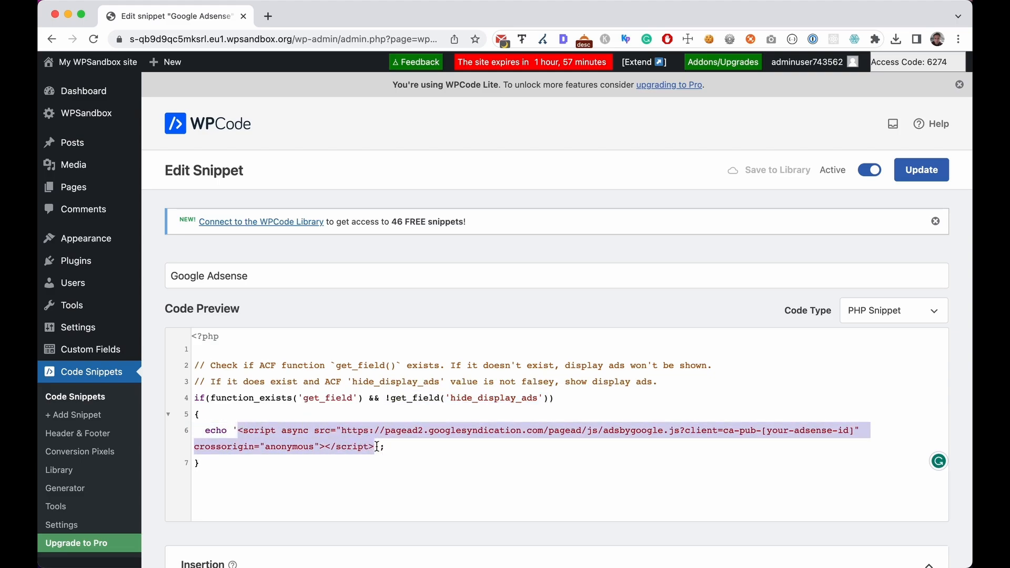
left_click(485, 453)
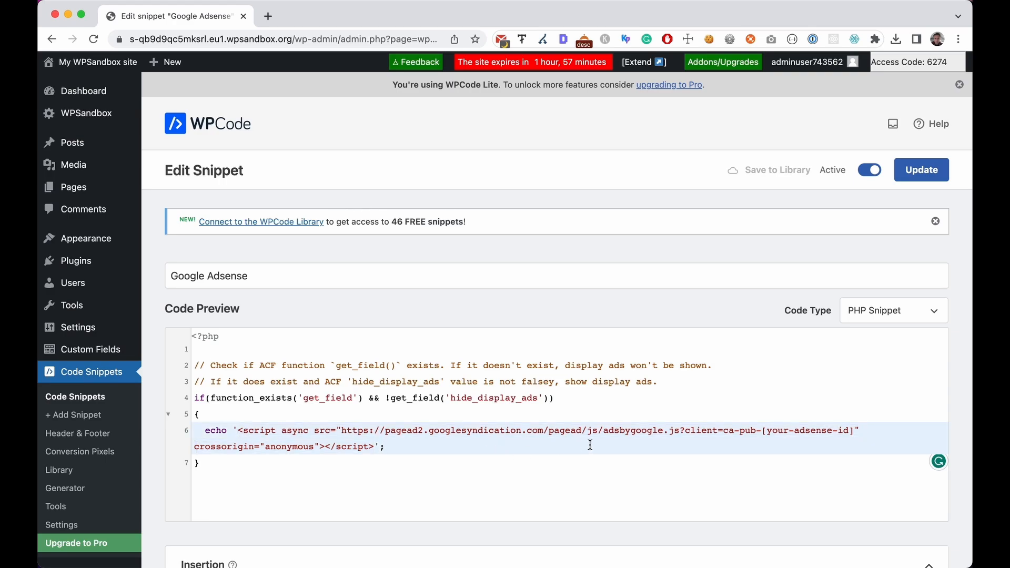
Step: Set the snippet's auto-insert location to Site Wide Header and update the snippet
scroll(590, 444, "down", 10)
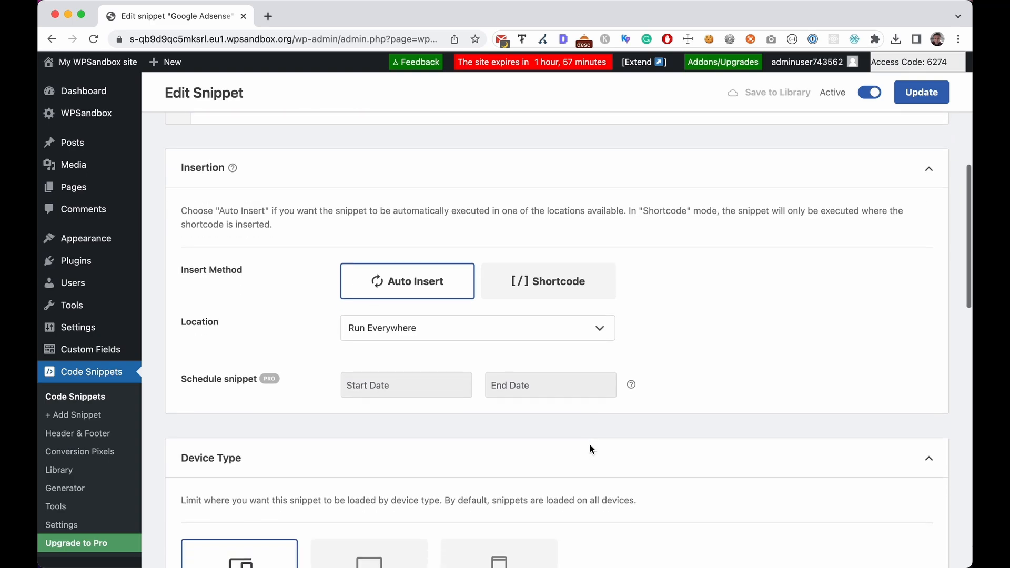
scroll(933, 239, "up", 10)
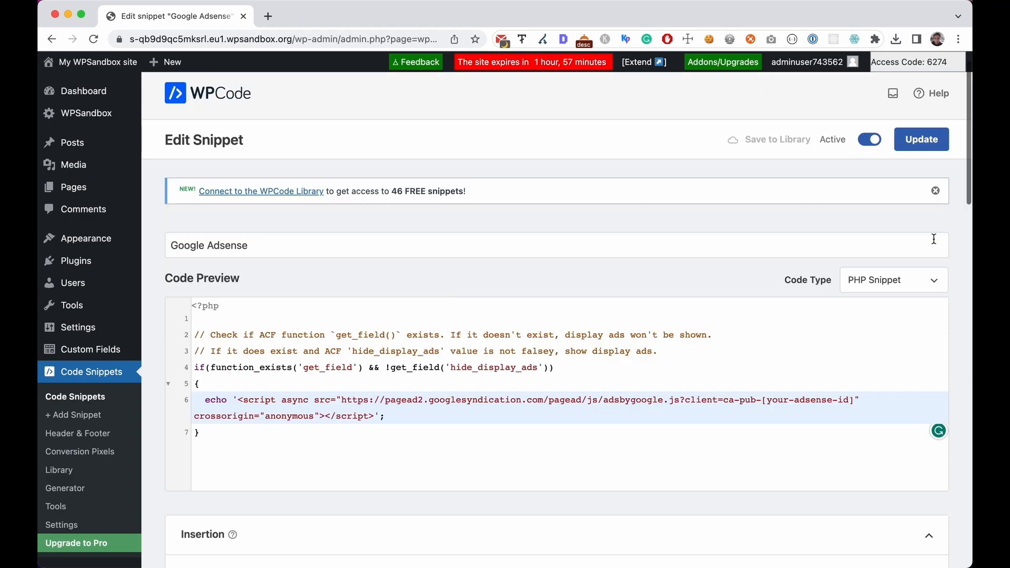
scroll(869, 310, "down", 5)
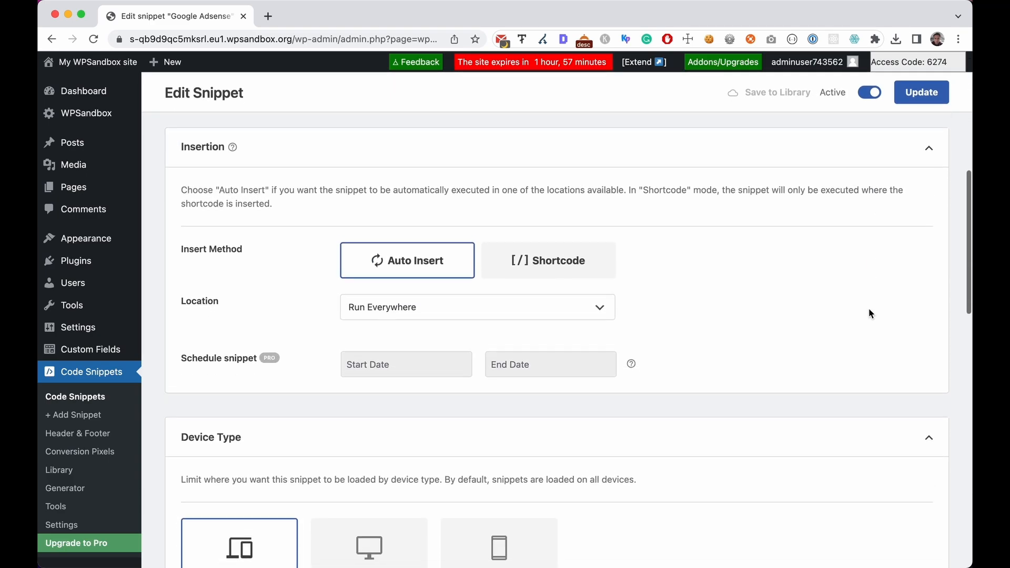
scroll(869, 310, "down", 1)
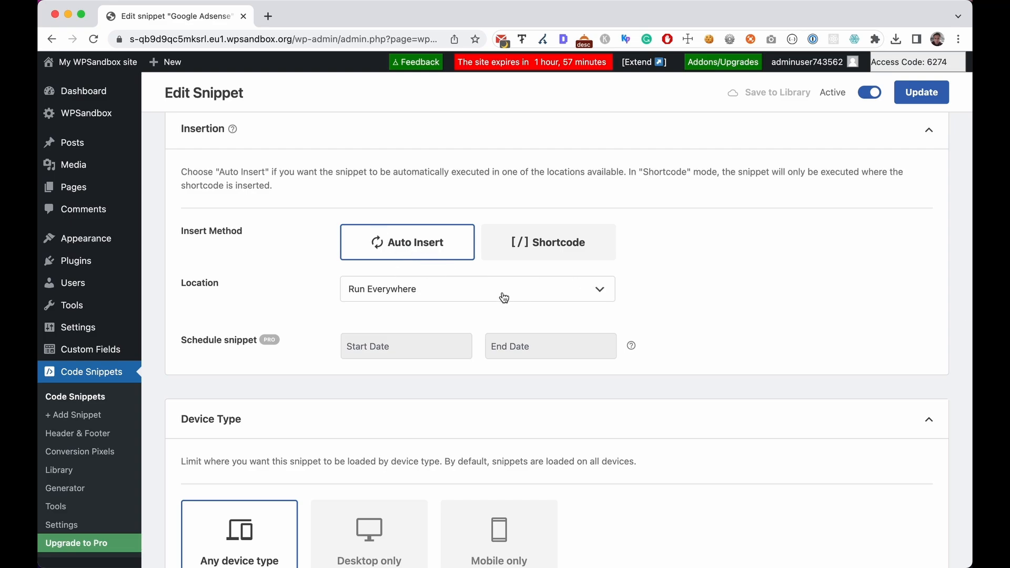
left_click(413, 295)
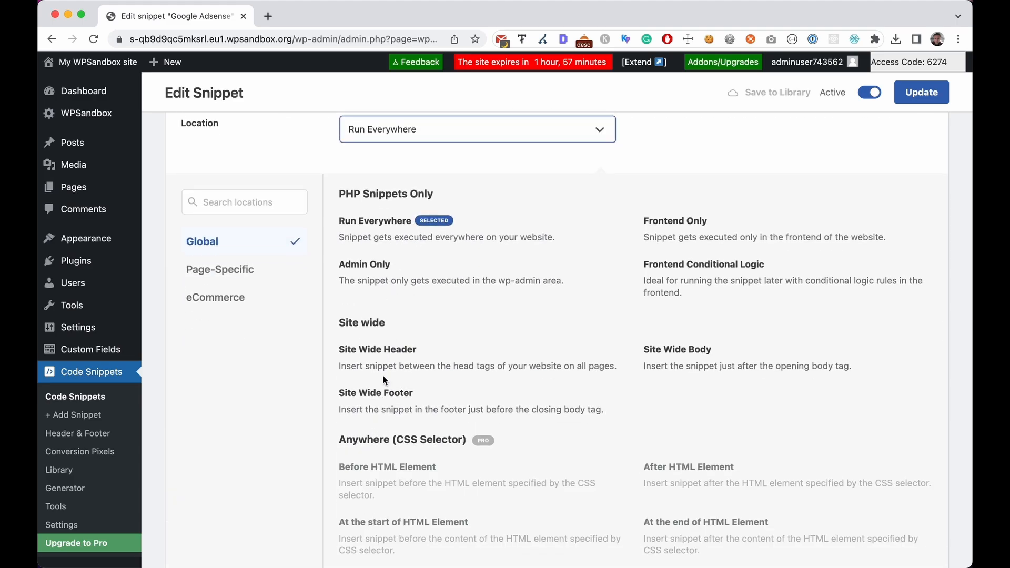
left_click(380, 359)
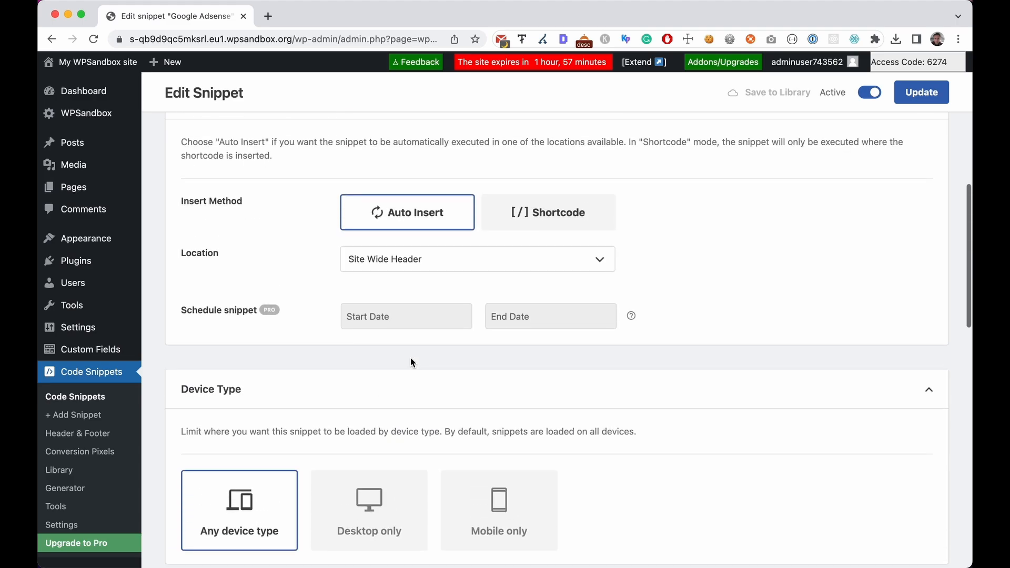
scroll(547, 392, "down", 6)
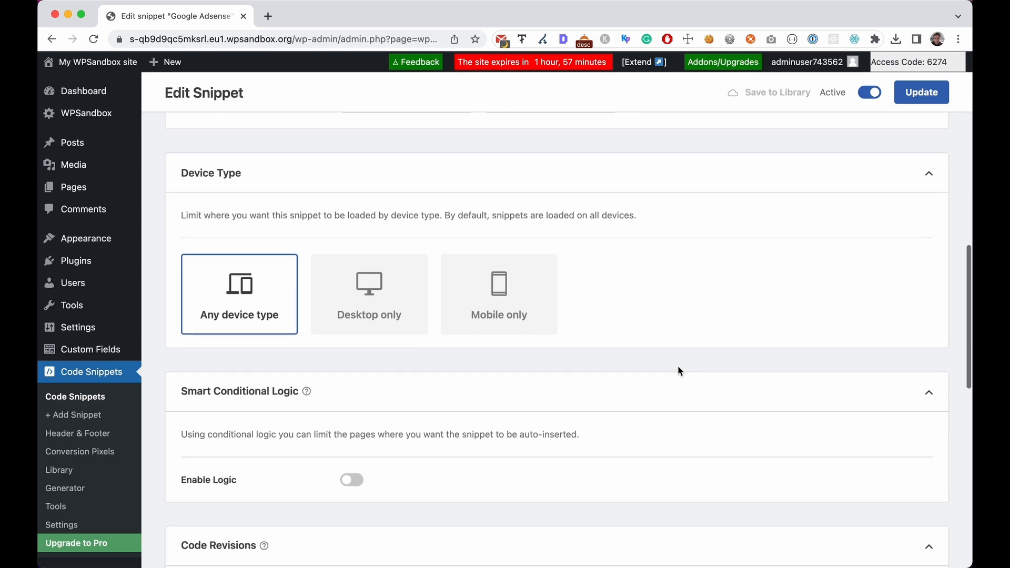
scroll(679, 371, "up", 10)
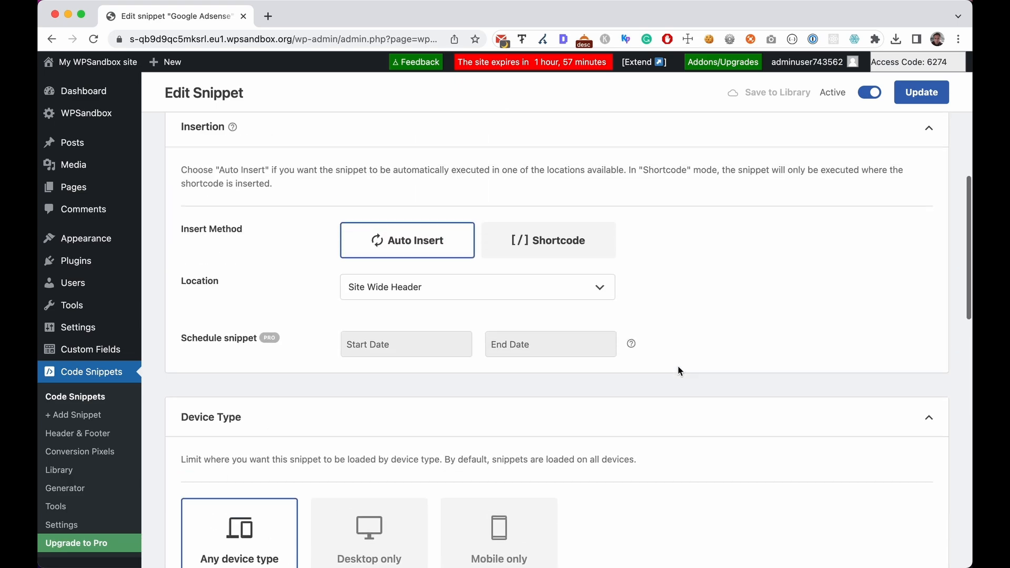
scroll(679, 371, "up", 3)
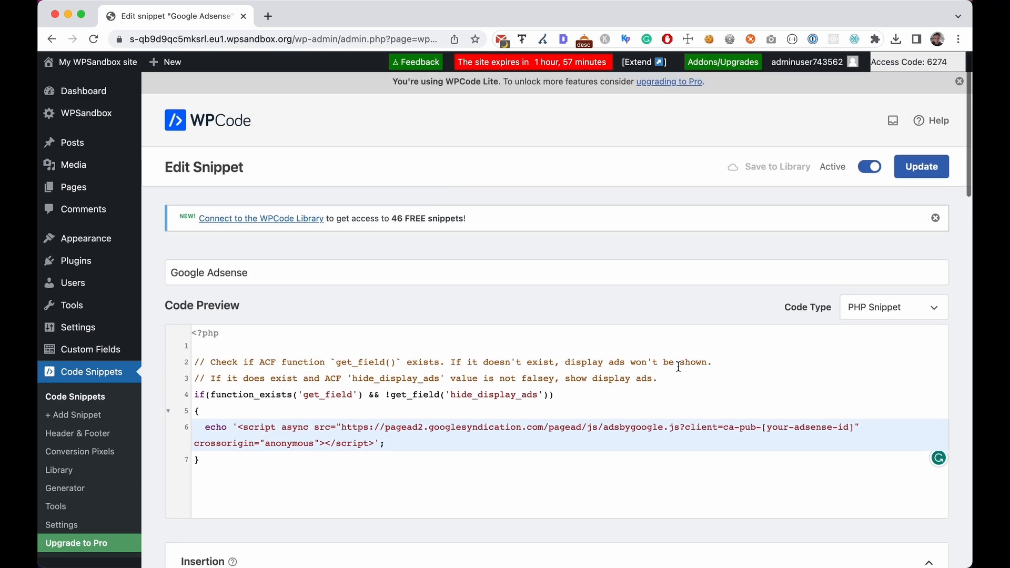
left_click(929, 169)
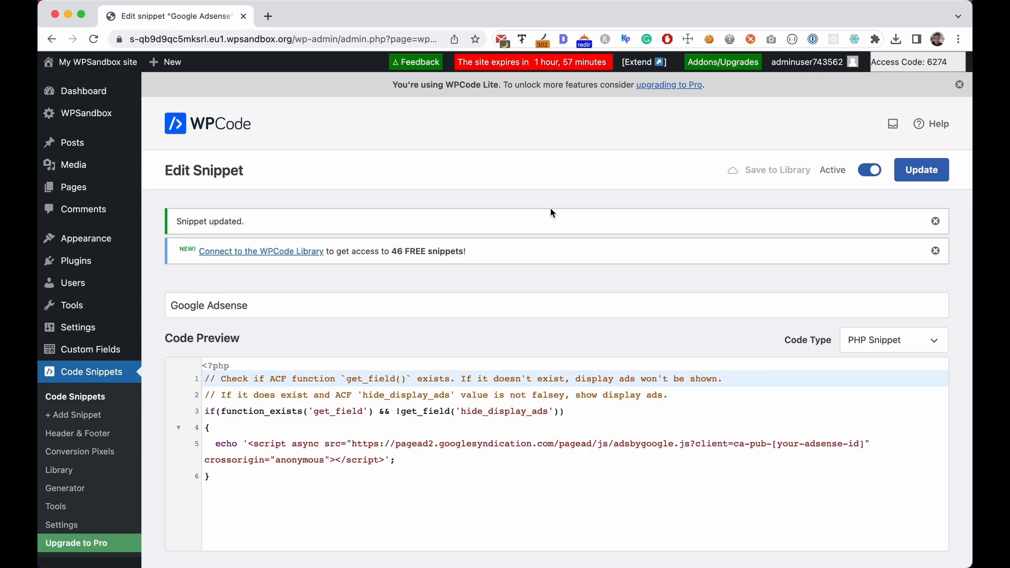
Step: Open the live site's home page separately and view its page source to check for the AdSense script
mouse_move(84, 190)
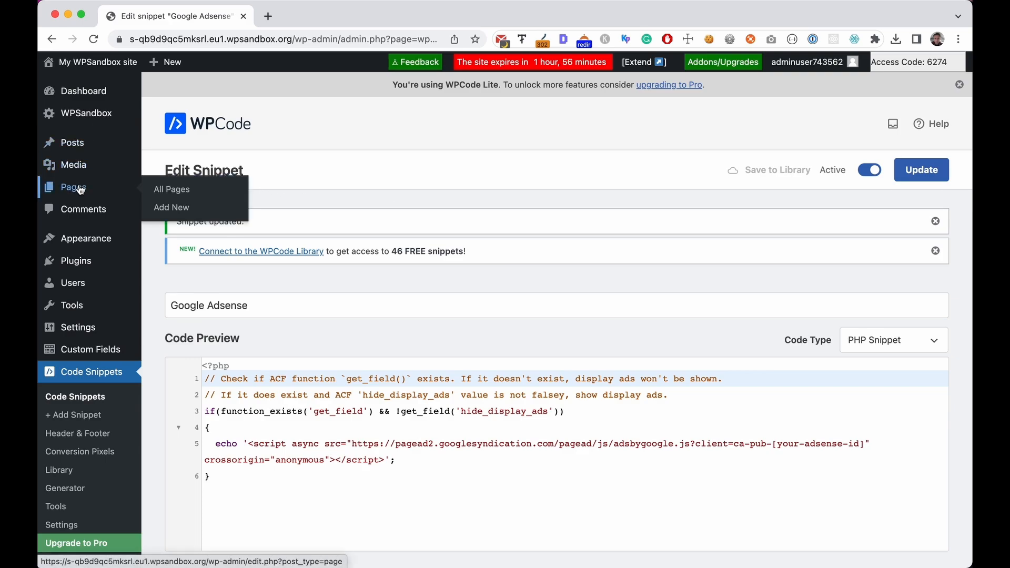
left_click(165, 62, "super")
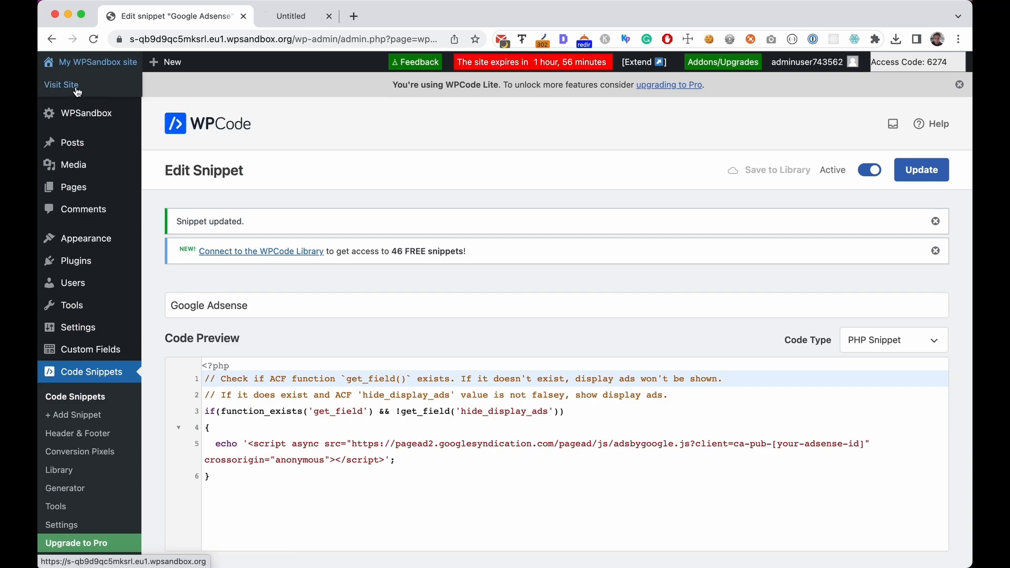
left_click(323, 18)
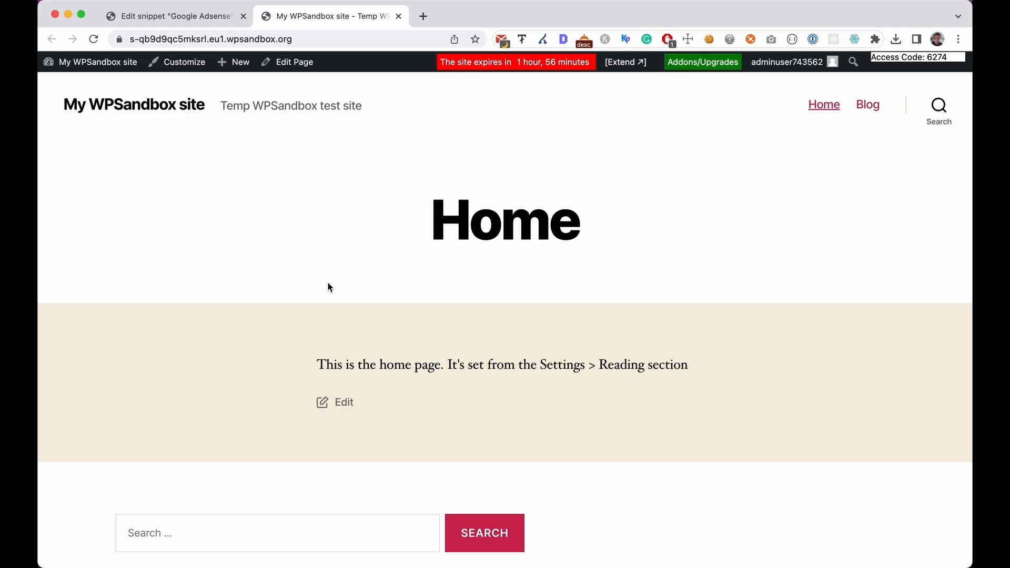
key("alt+super+u")
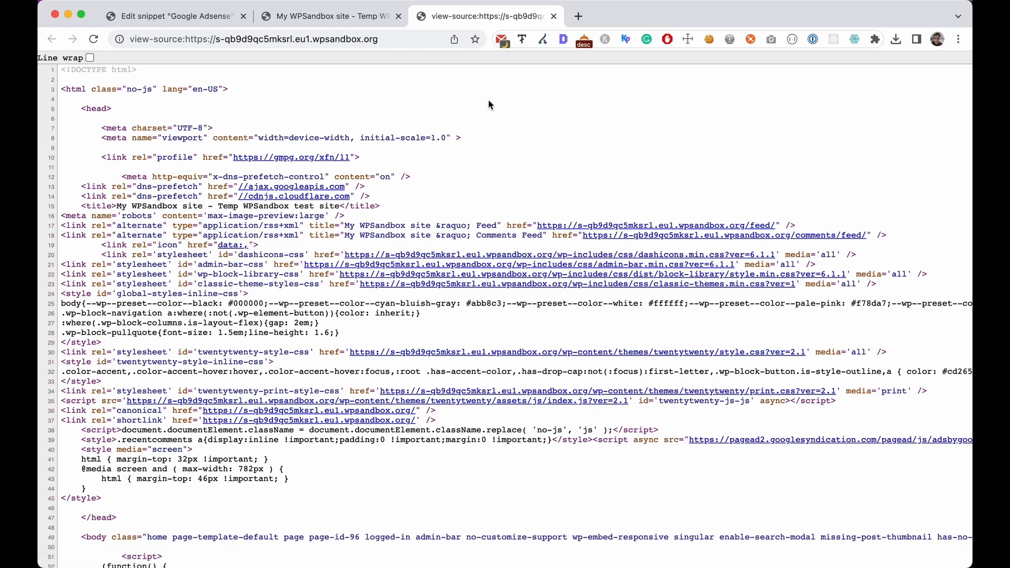
Step: Open the Home page for editing, set Hide Display Ads to Yes and update the page
left_click(347, 19)
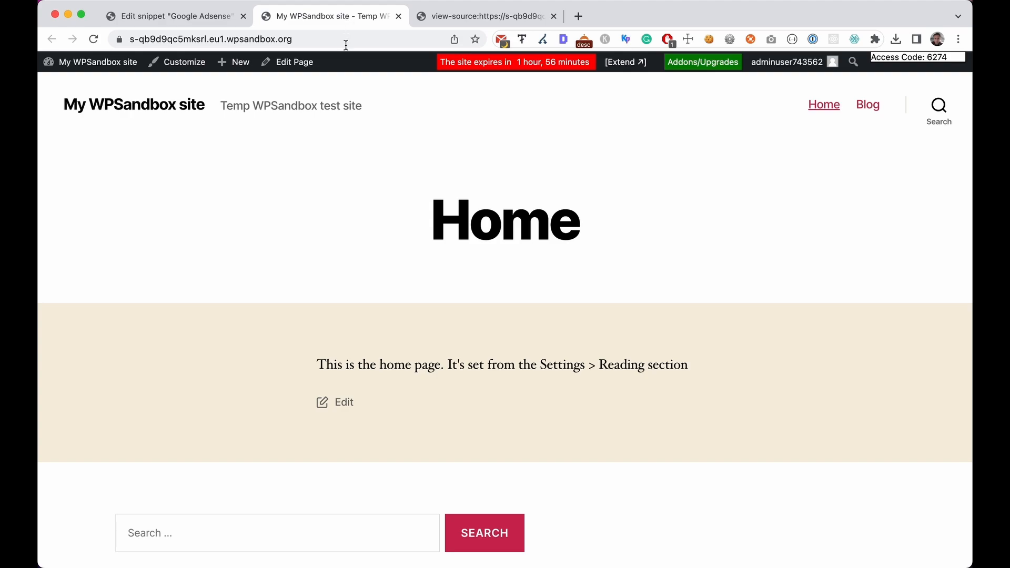
left_click(304, 63, "super")
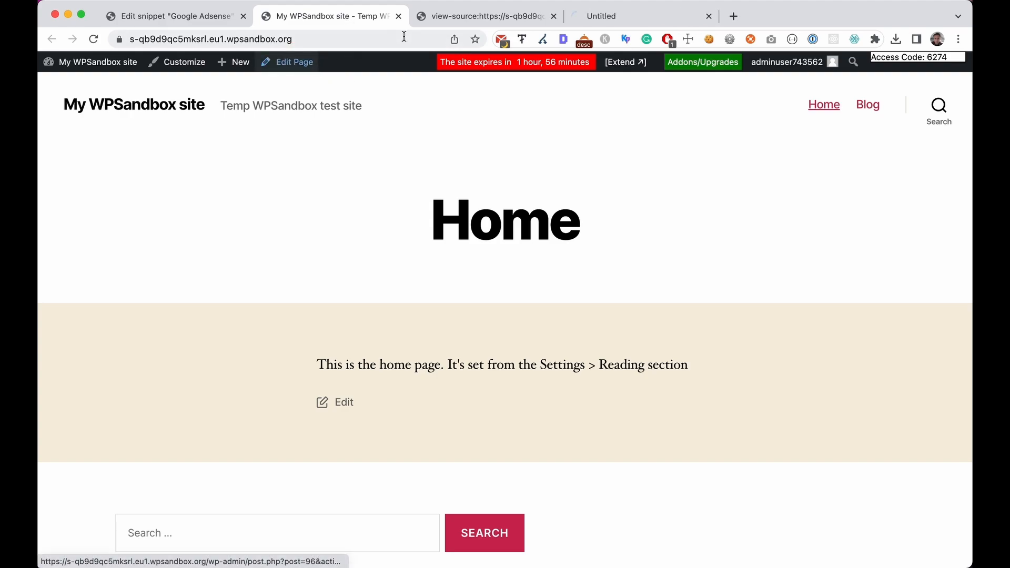
left_click_drag(579, 20, 303, 40)
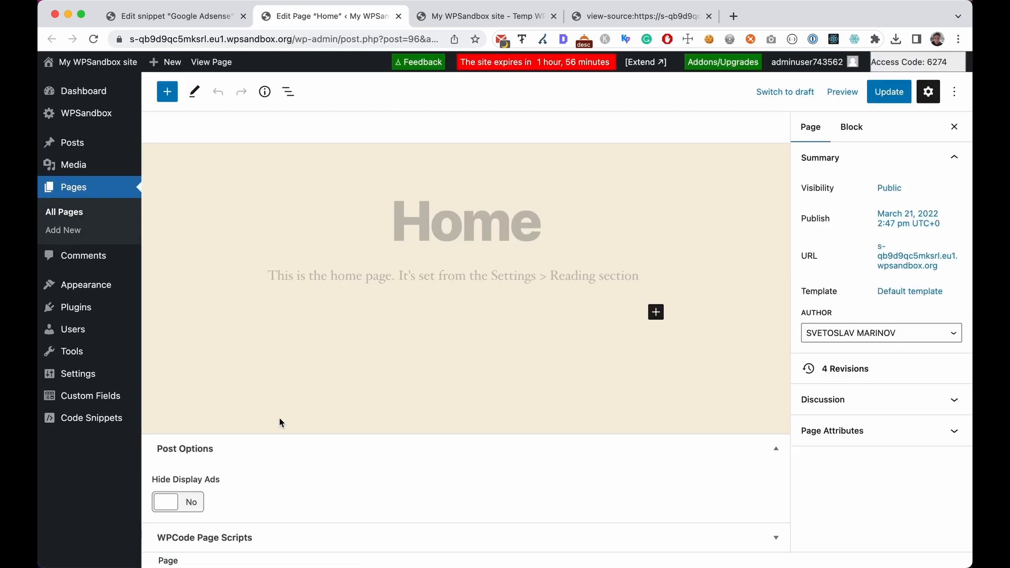
left_click(178, 505)
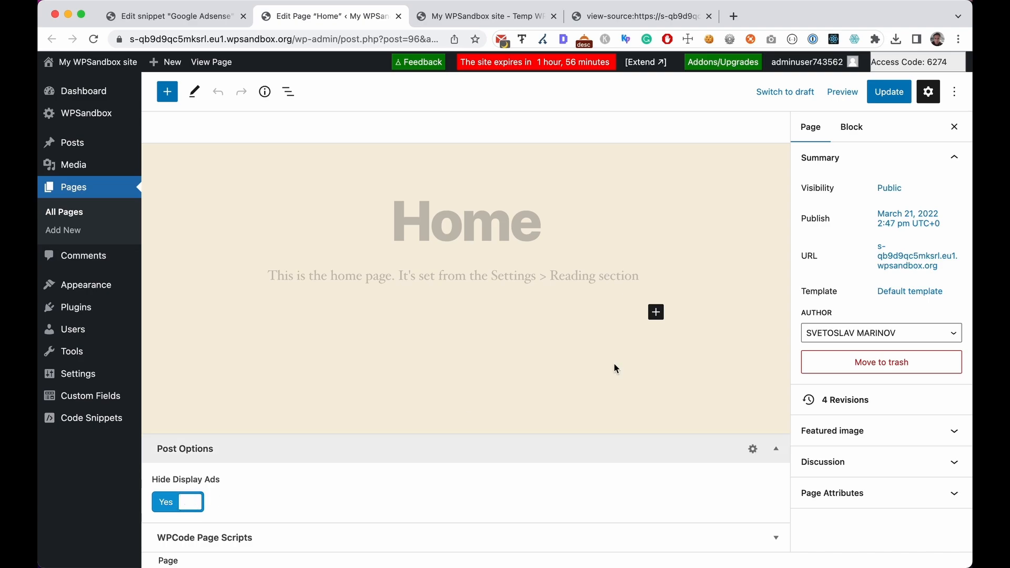
left_click(888, 92)
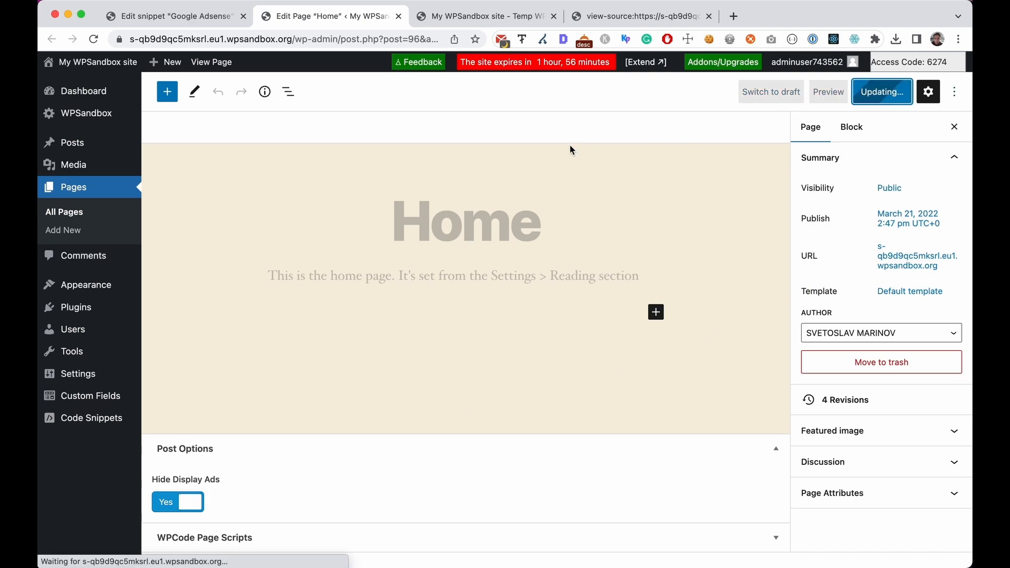
Step: Locate the AdSense script in the home page source and reload the source to check it again
left_click(596, 21)
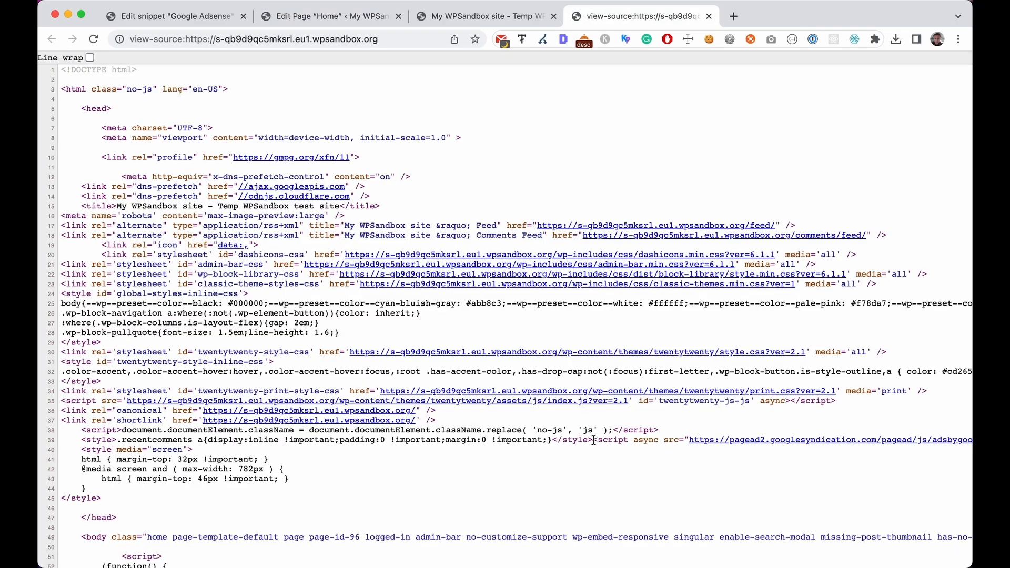
left_click_drag(594, 440, 780, 440)
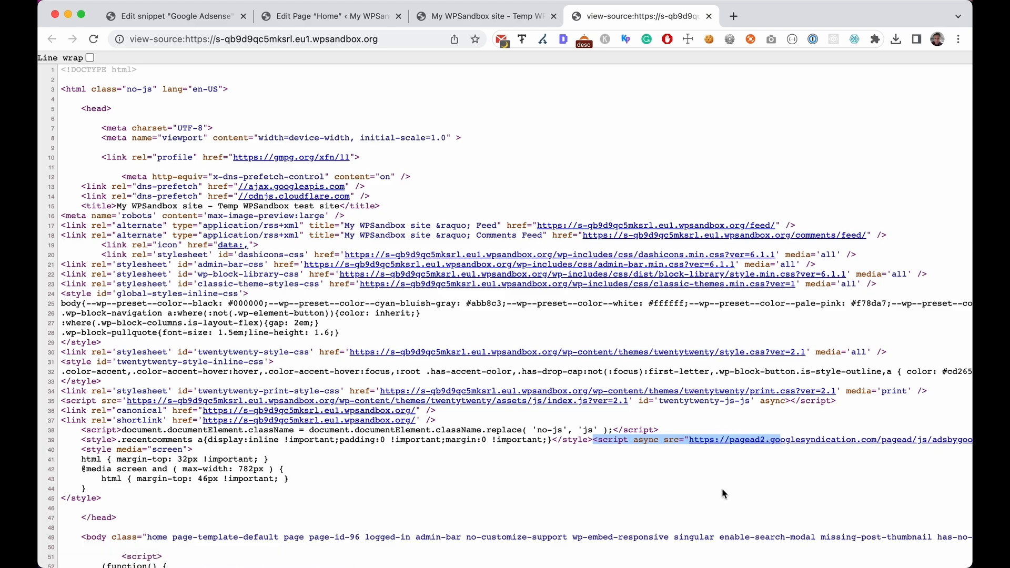
key("super+r")
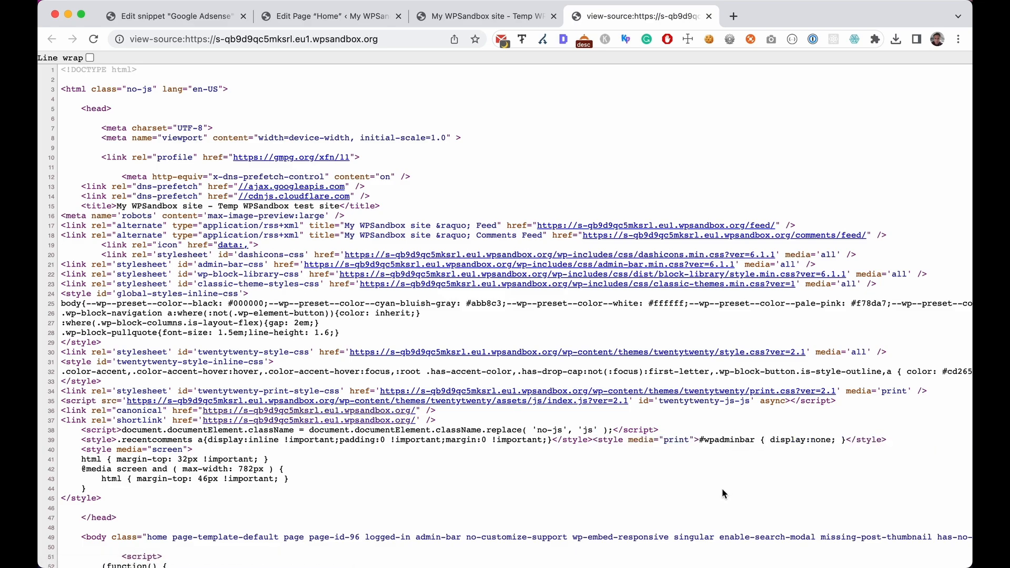
Step: Set Hide Display Ads to No on the Home page, update it and reload the home page source
left_click(348, 24)
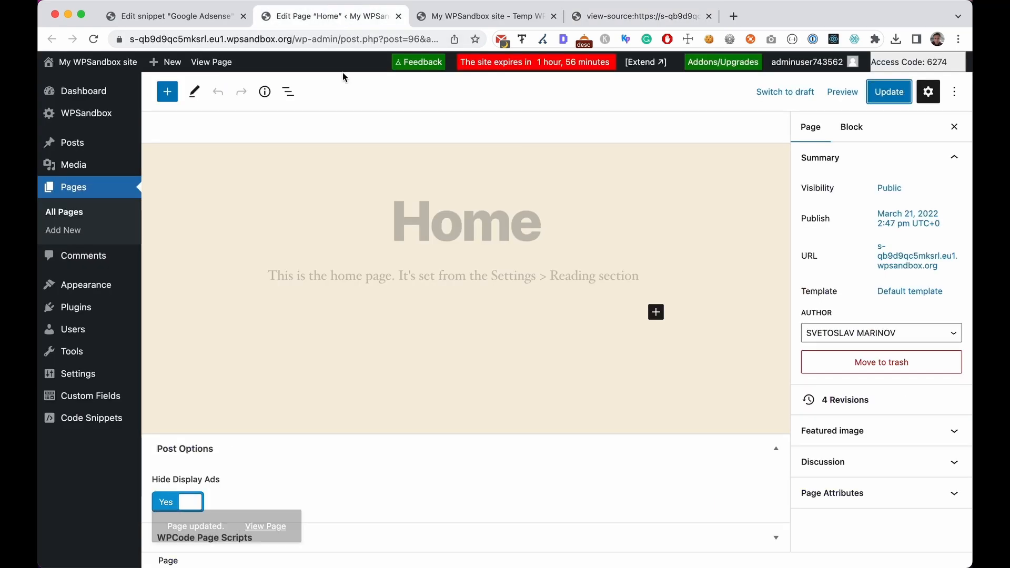
left_click(165, 502)
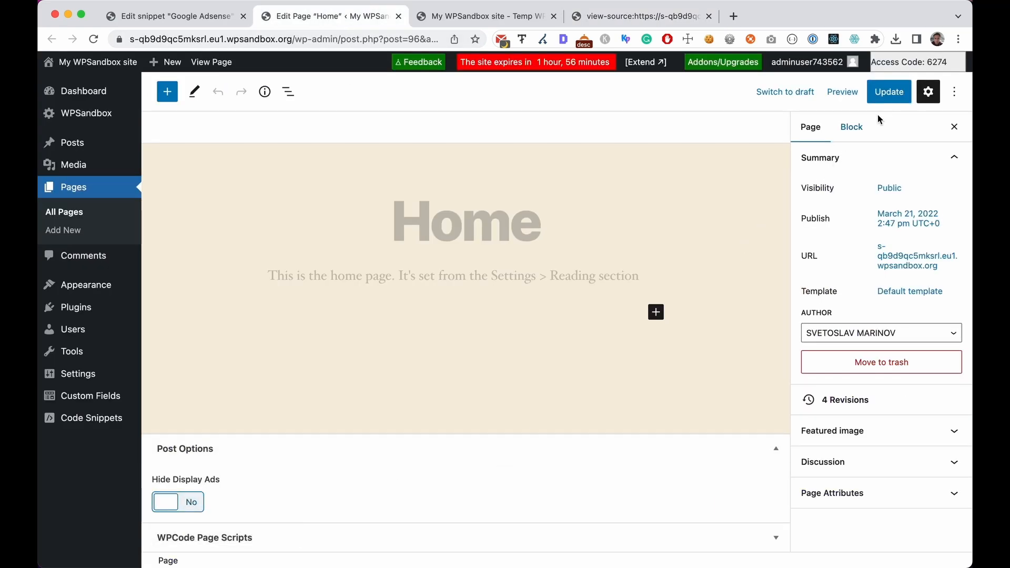
left_click(889, 92)
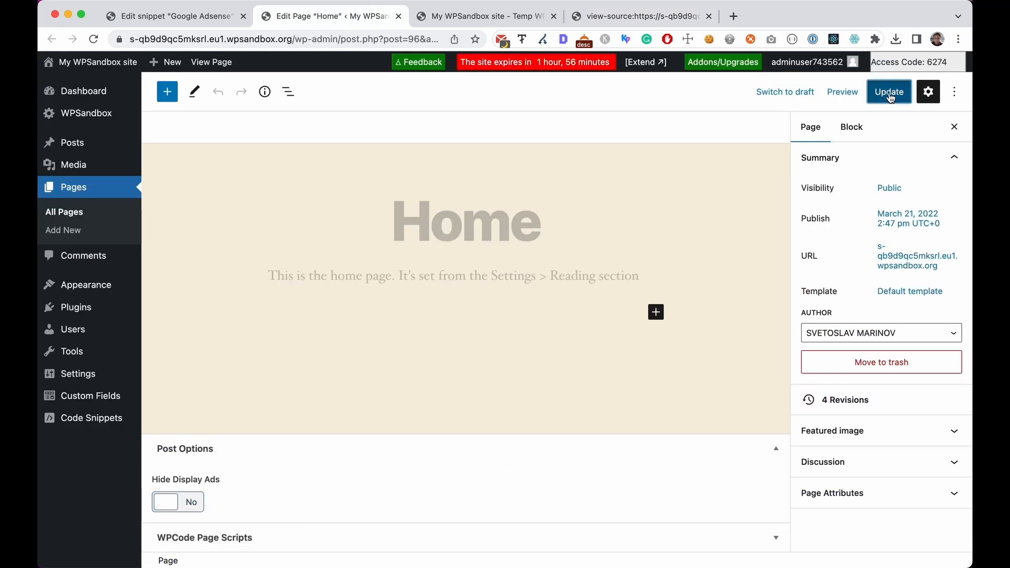
left_click(601, 21)
key("super+r")
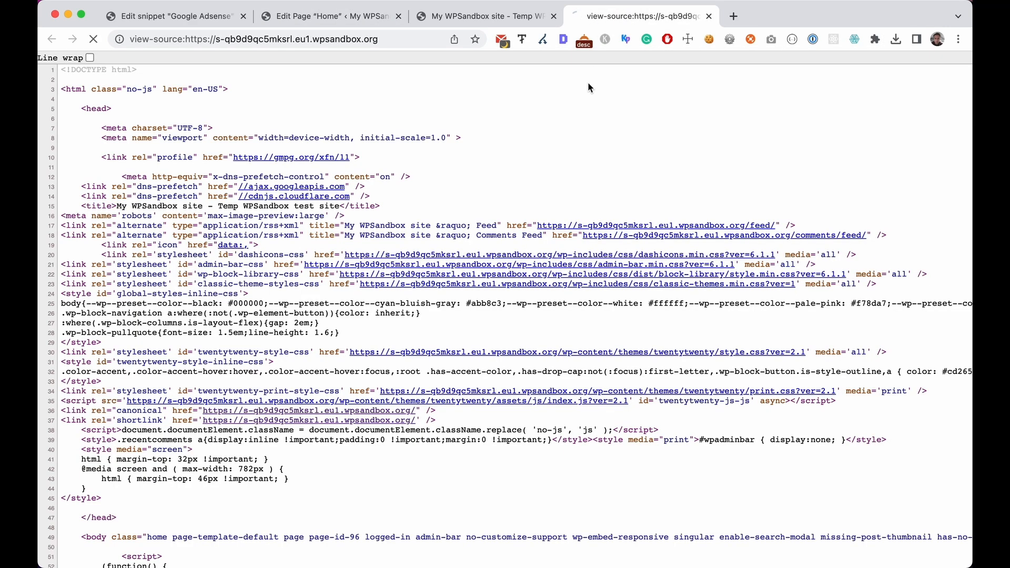
Step: Toggle the Home page's Hide Display Ads to Yes and back to No, update the page and recheck its source for the AdSense script
left_click(317, 15)
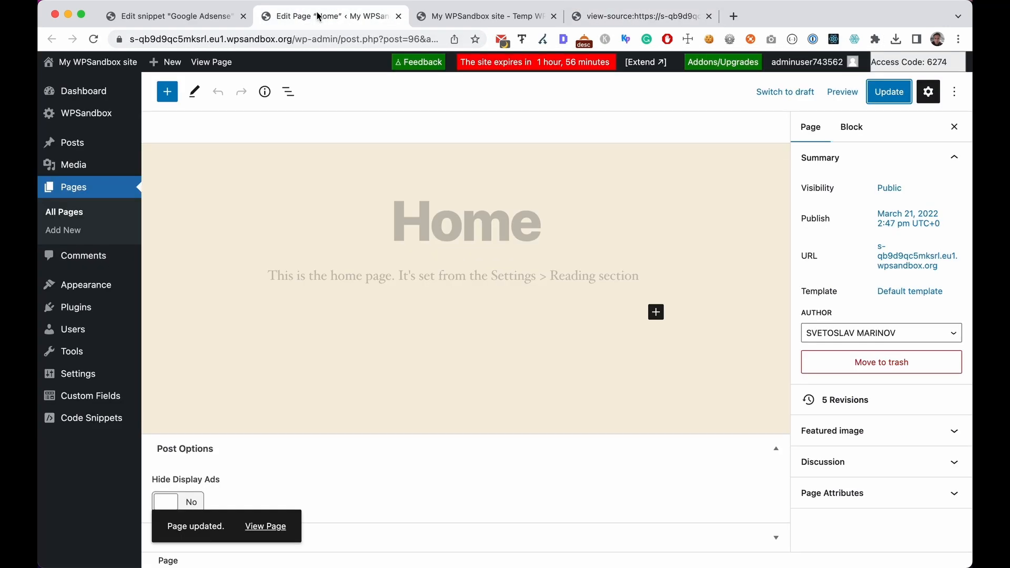
left_click(178, 501)
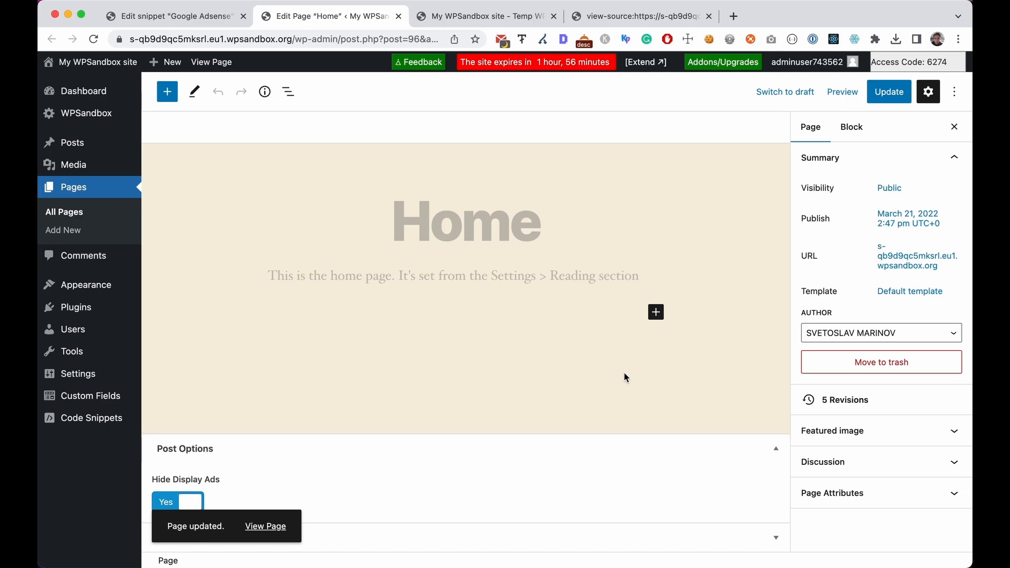
left_click(187, 501)
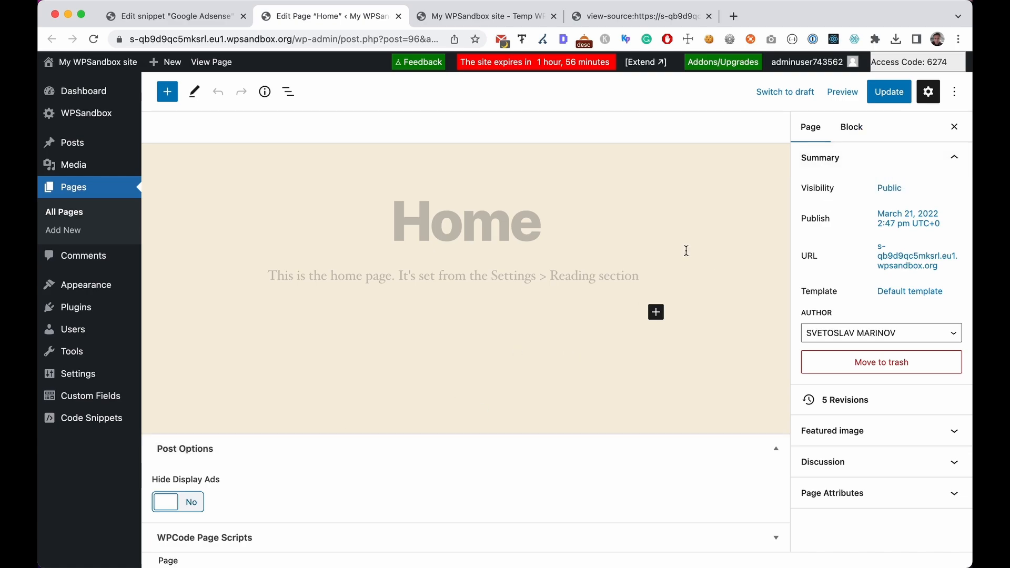
left_click(884, 101)
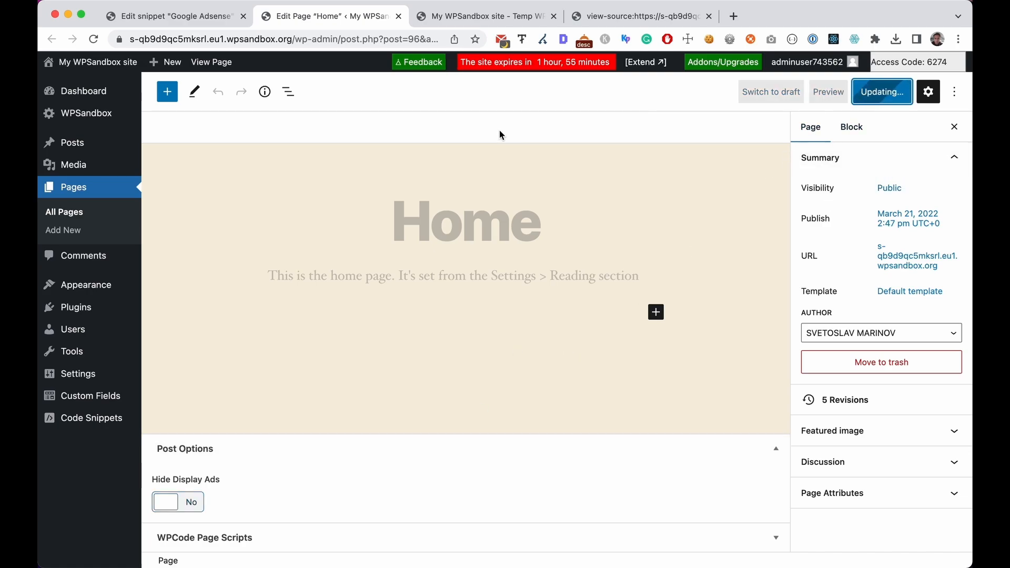
left_click(592, 21)
key("super+r")
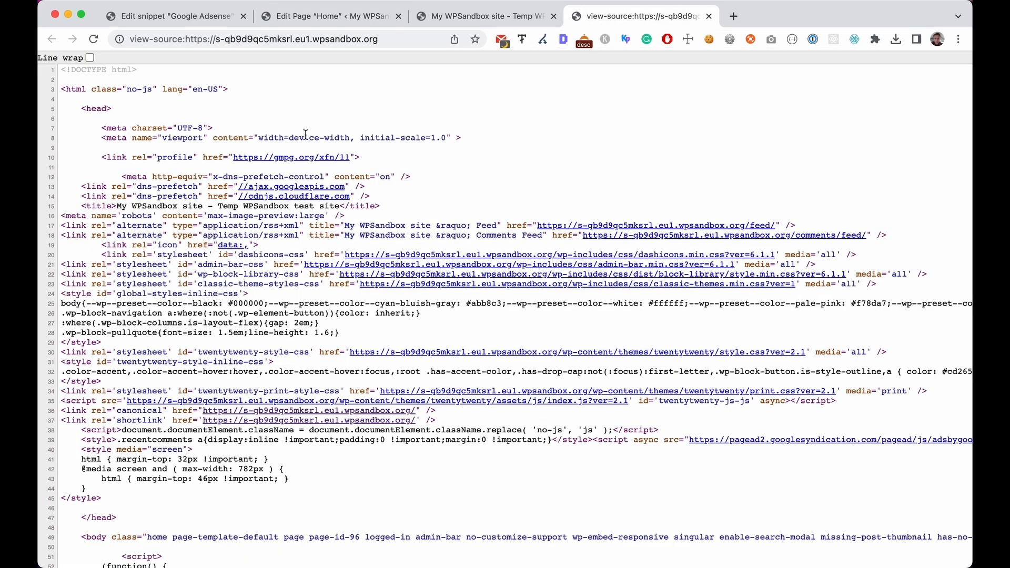
Step: Enable Smart Conditional Logic on the Google Adsense snippet to hide it if Logged-in Is True, and update the snippet
left_click(179, 19)
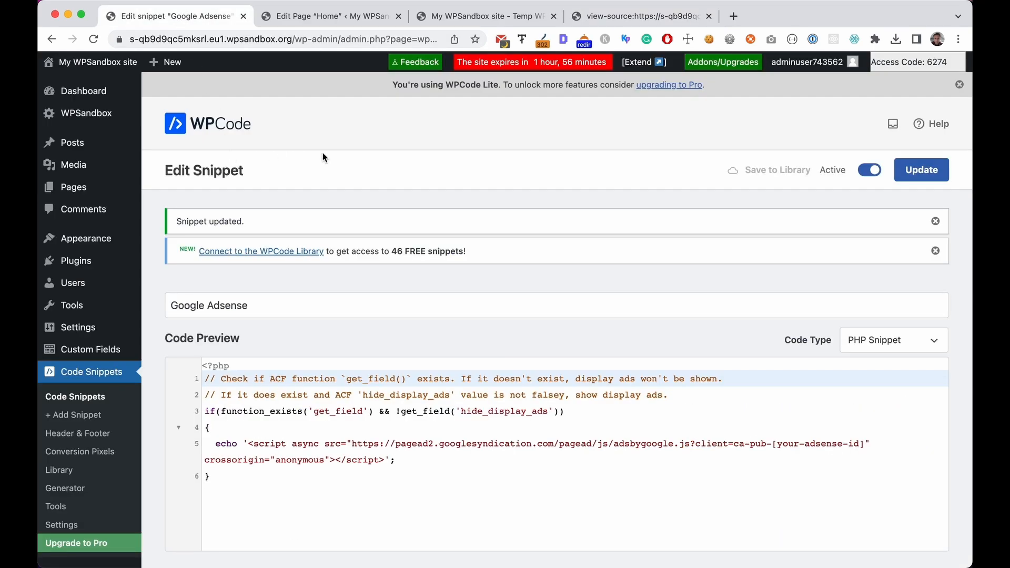
scroll(323, 153, "down", 2)
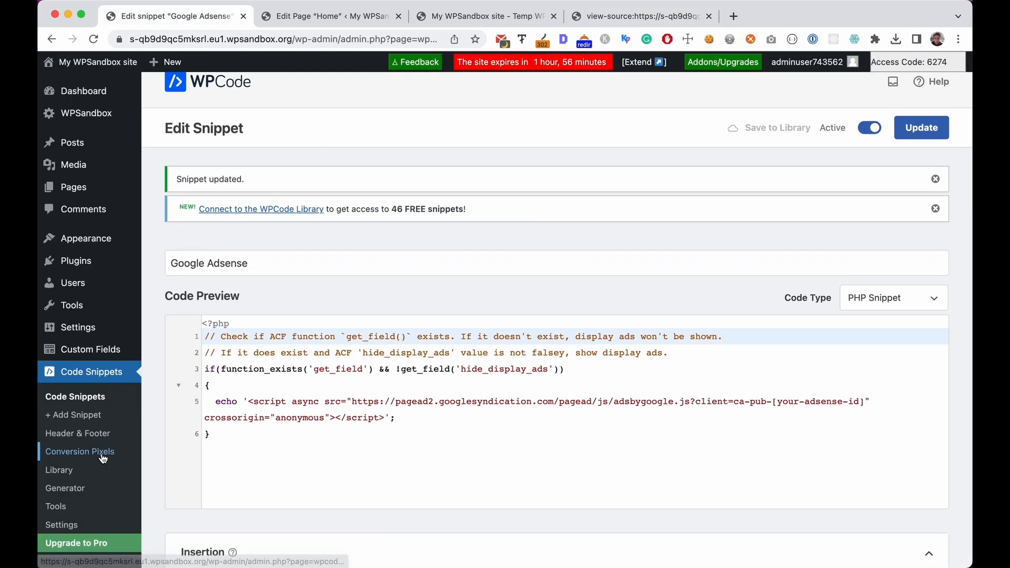
scroll(402, 442, "down", 6)
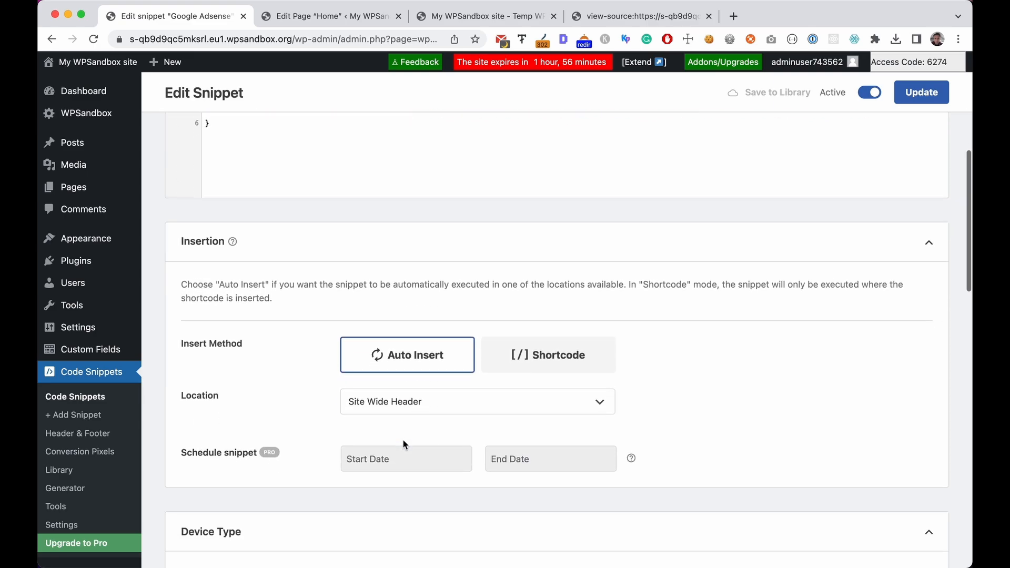
scroll(404, 444, "down", 8)
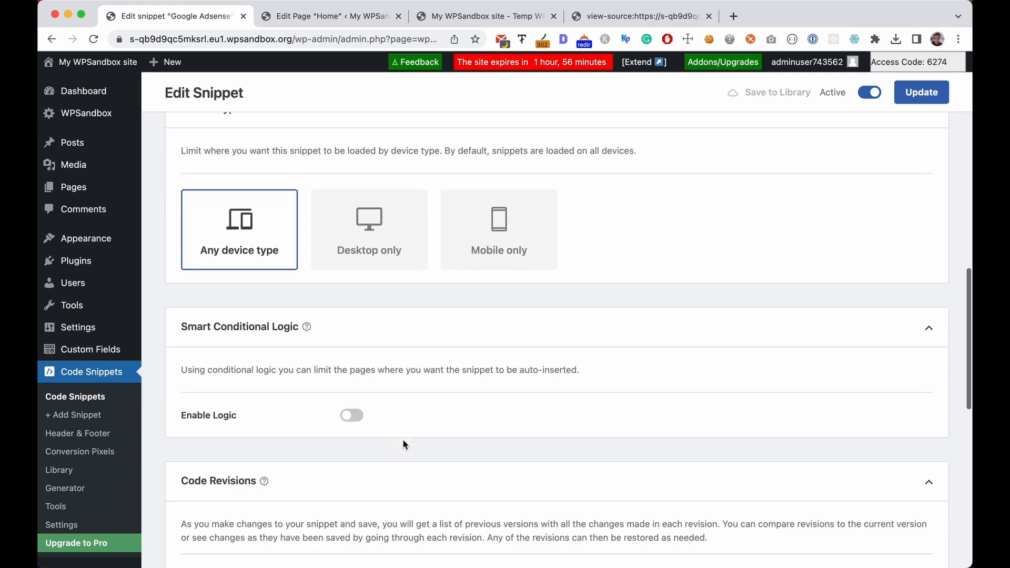
left_click(351, 398)
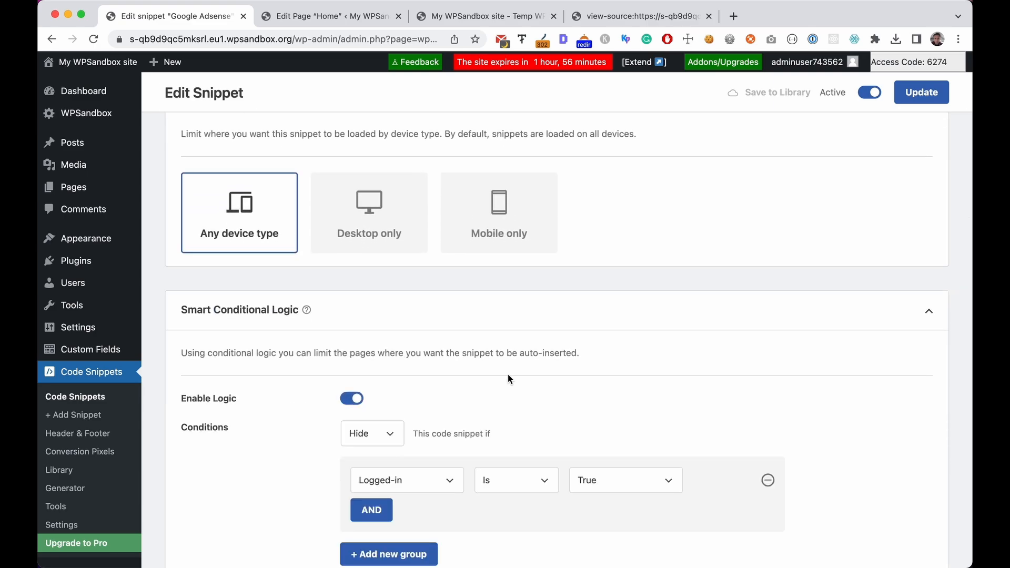
scroll(548, 367, "down", 2)
scroll(653, 320, "down", 1)
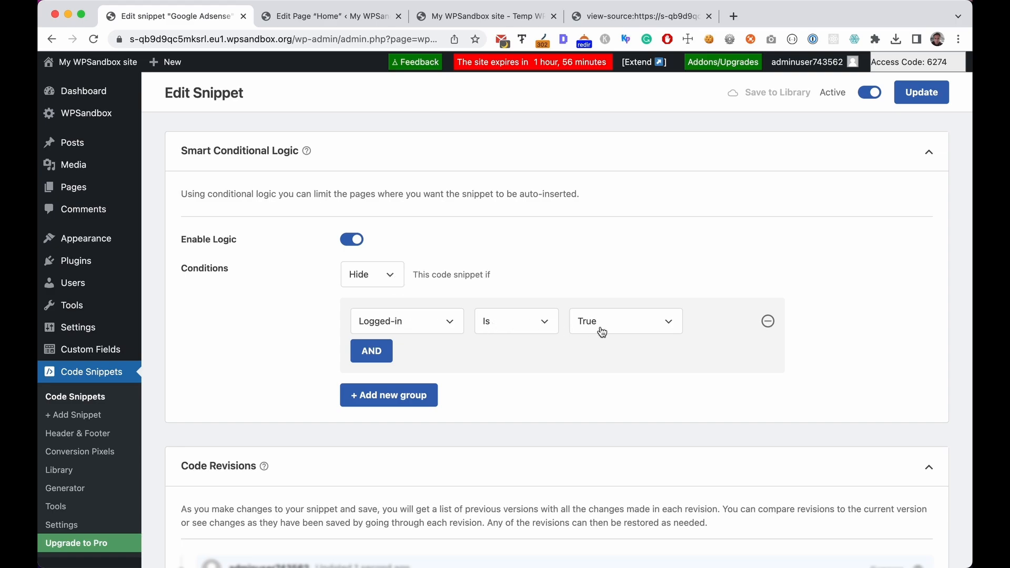
scroll(711, 237, "up", 1)
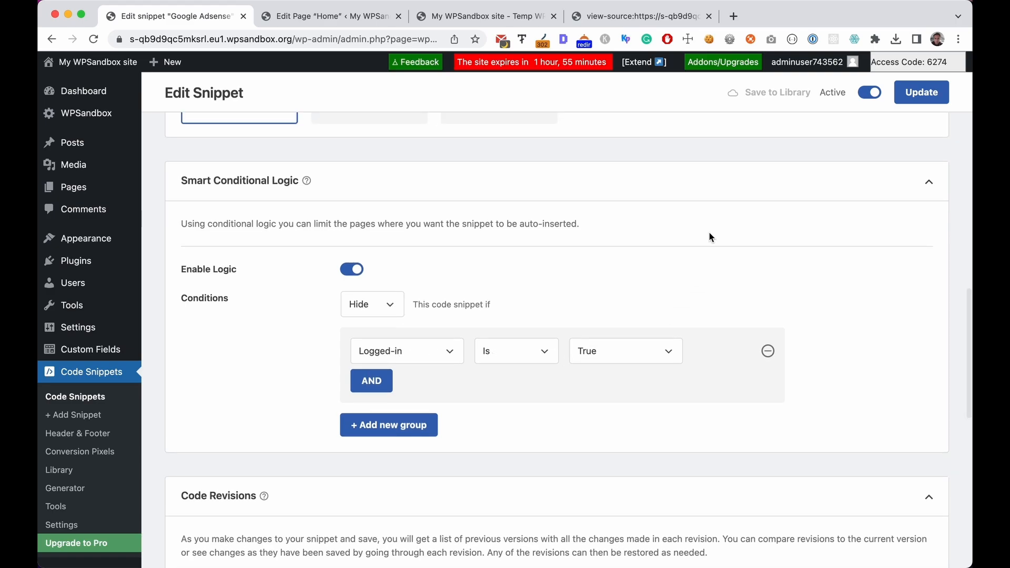
scroll(710, 237, "up", 1)
scroll(710, 237, "up", 1)
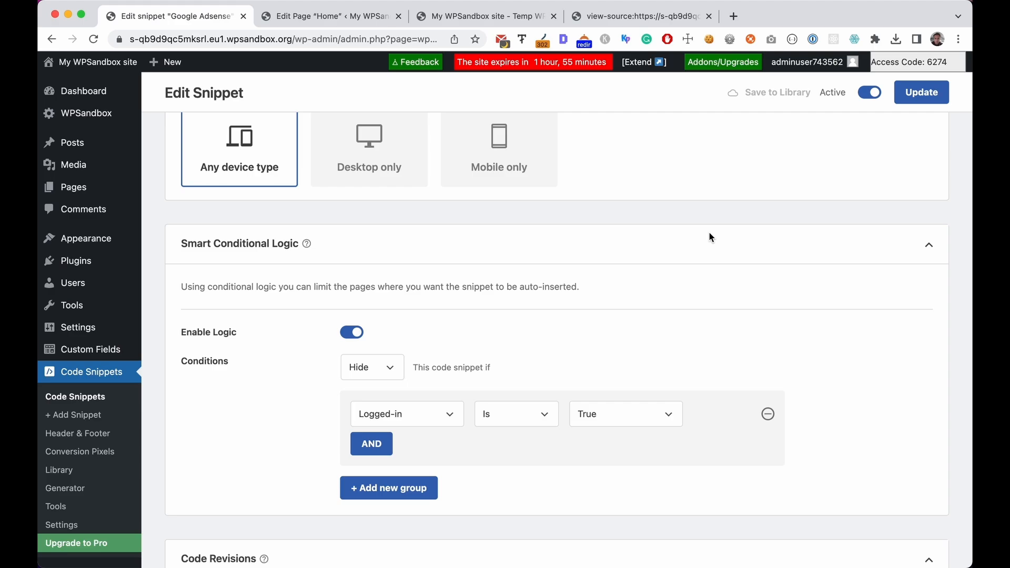
scroll(677, 282, "up", 10)
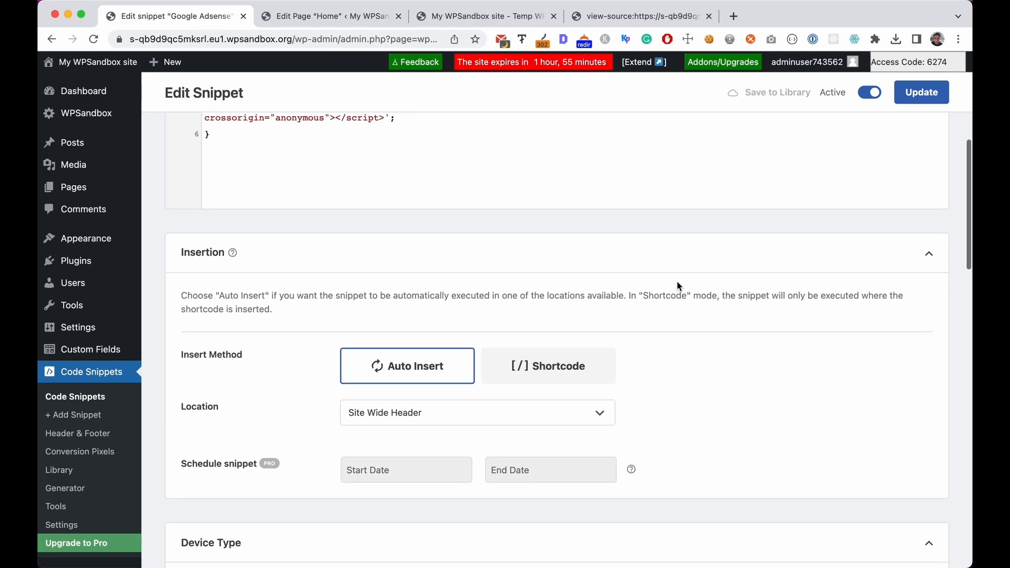
left_click(897, 103)
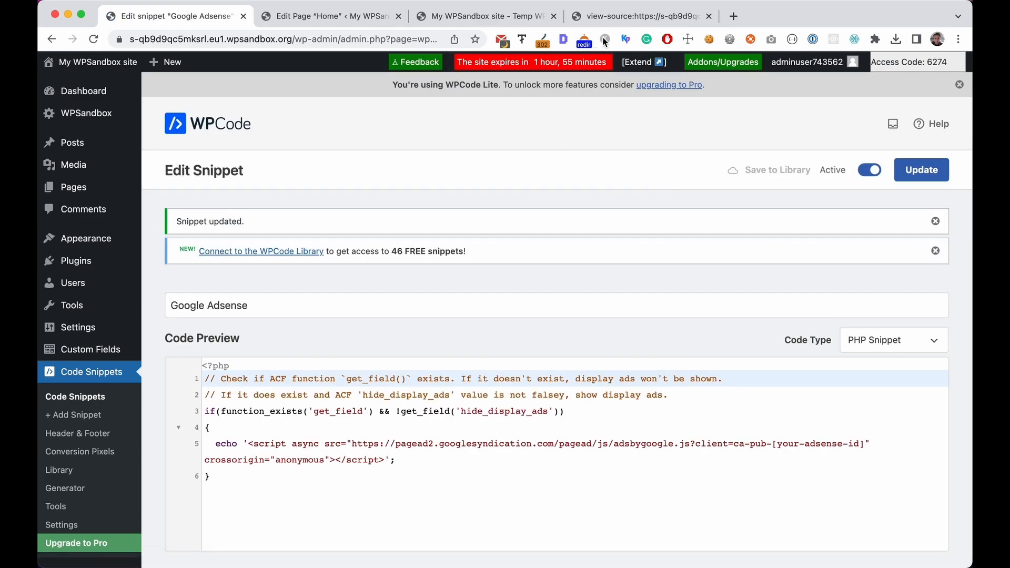
Step: Reload the home page source to check for the AdSense script while logged in, and review the Home page's Hide Display Ads setting
left_click(612, 17)
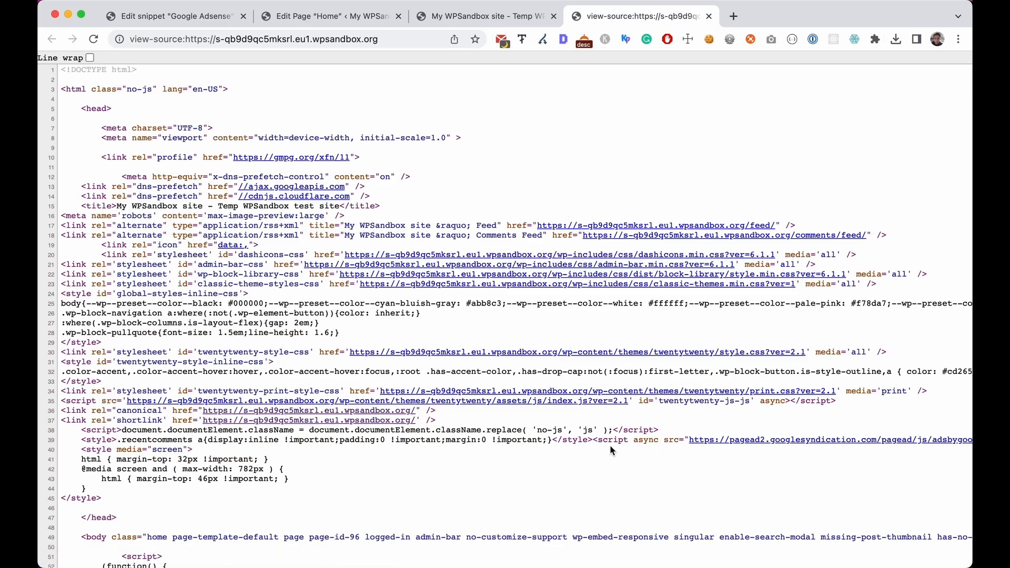
key("super+r")
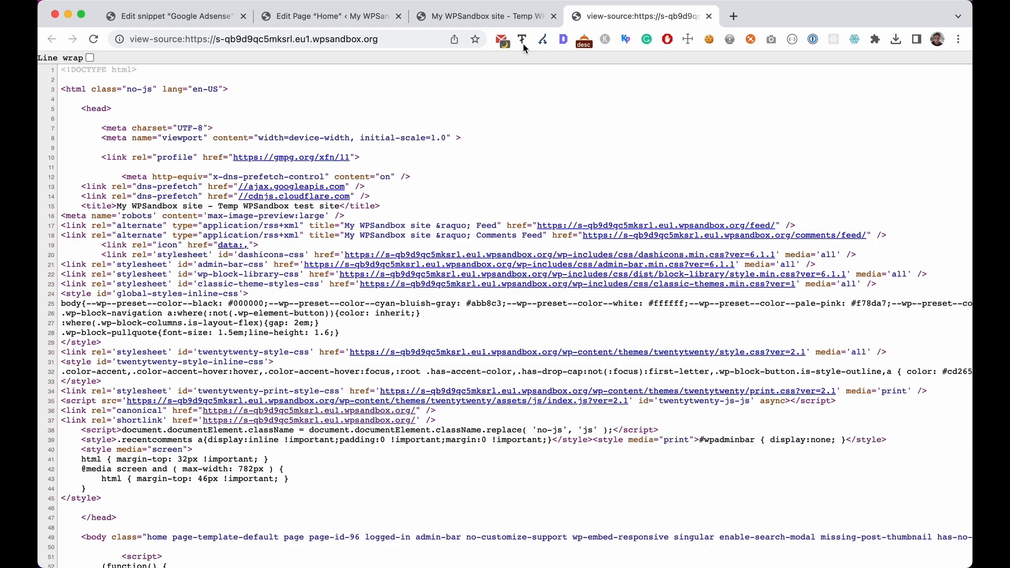
left_click(459, 19)
left_click(340, 18)
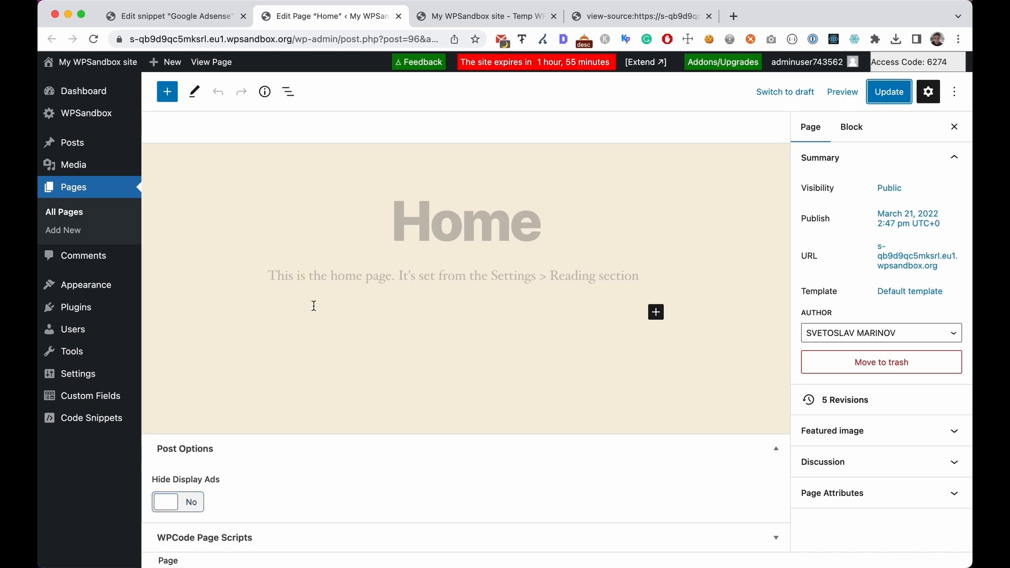
Step: Open the site's home page in a new incognito window and narrow that window so the logged-in browser stays visible beside it
left_click(463, 17)
left_click(405, 39)
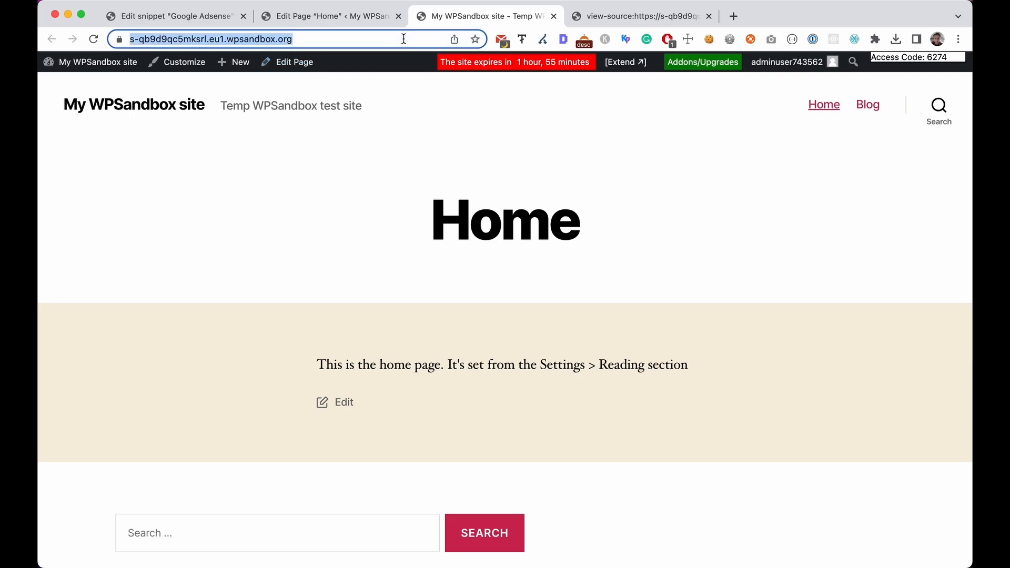
key("super+c")
key("super+shift+n")
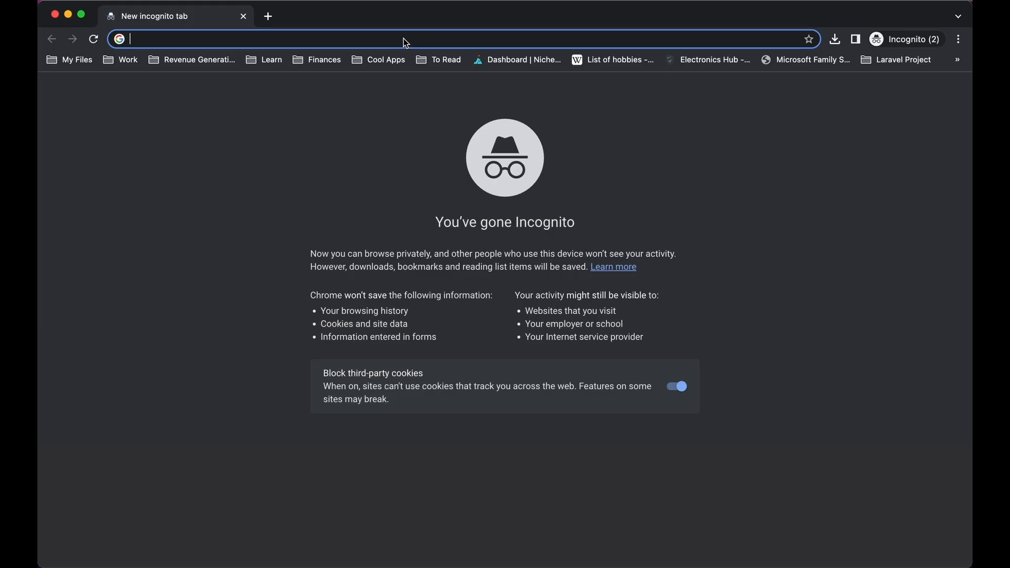
key("super+v")
key("Return")
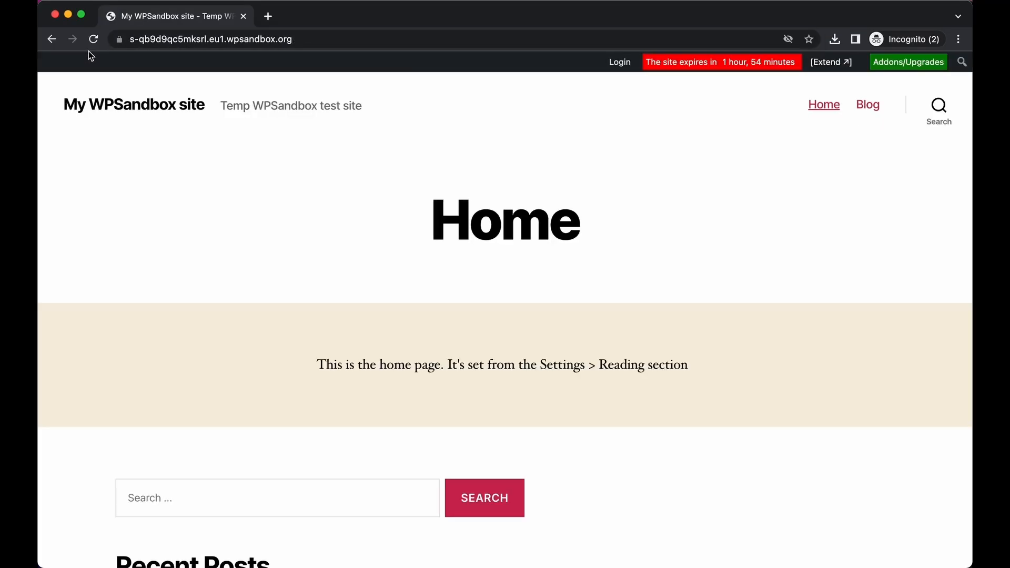
left_click_drag(39, 64, 484, 113)
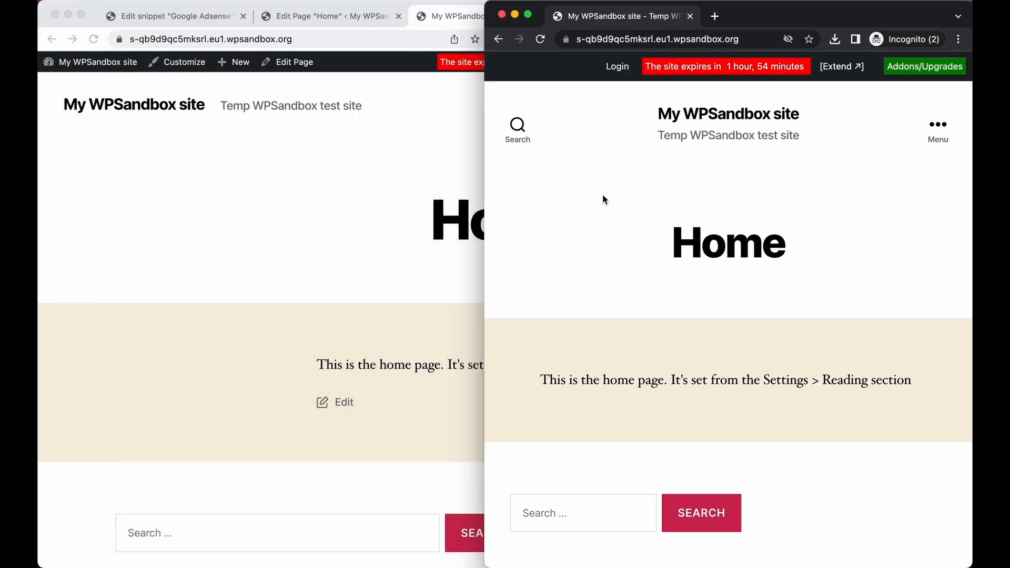
Step: View the logged-out home page's source in the incognito window and search it for "pagead"
key("super+alt+u")
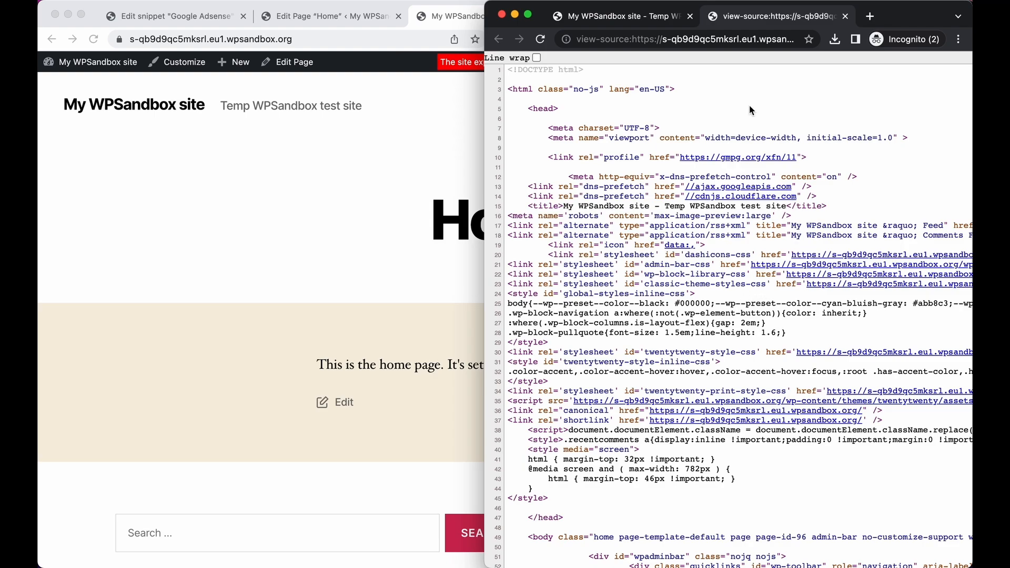
key("super+f")
type("pageads")
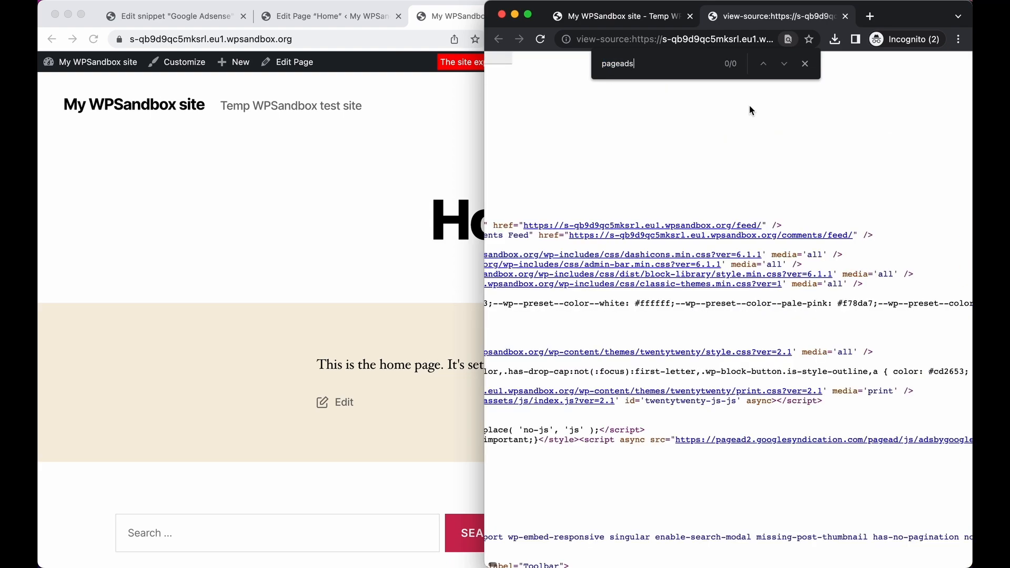
key("BackSpace")
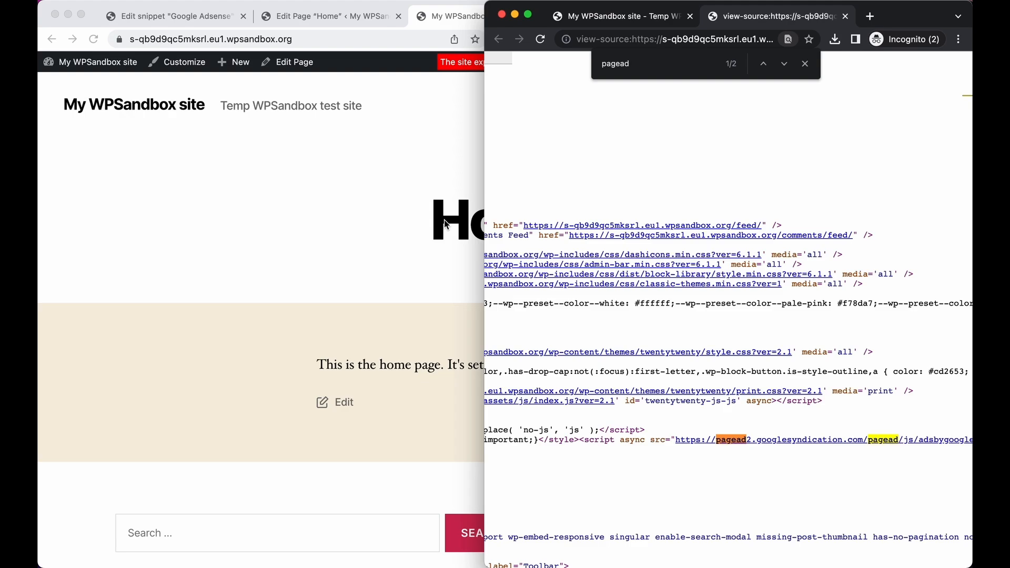
Step: Narrow the logged-in browser window, set the Home page's Hide Display Ads to Yes and update the page
left_click(444, 224)
left_click_drag(973, 178, 743, 178)
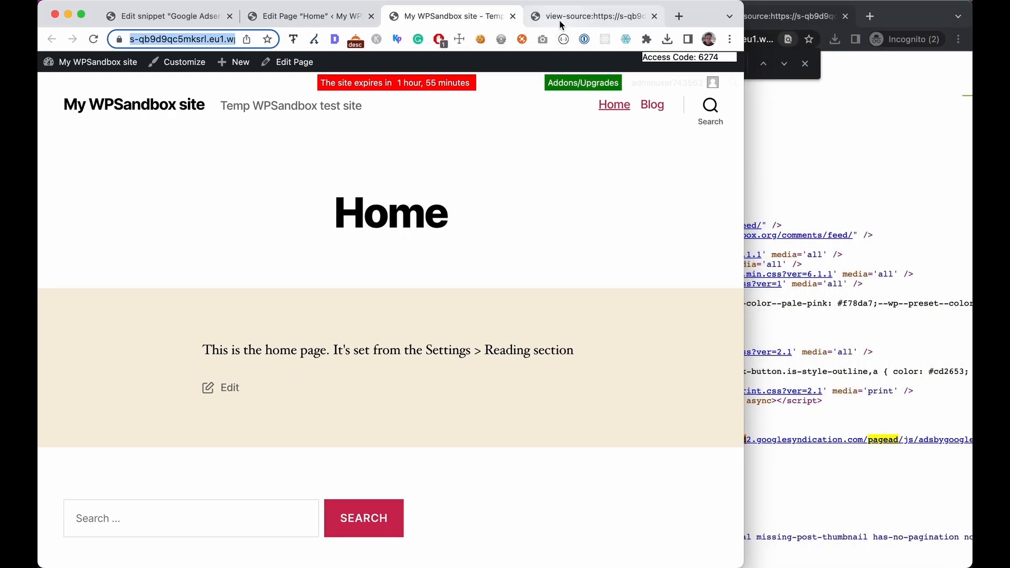
left_click(253, 21)
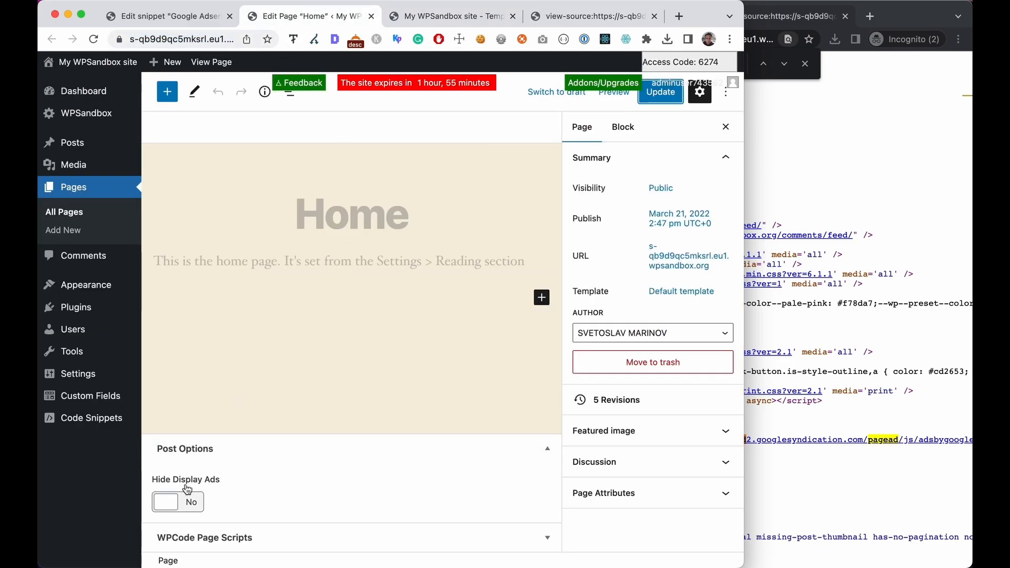
left_click(167, 507)
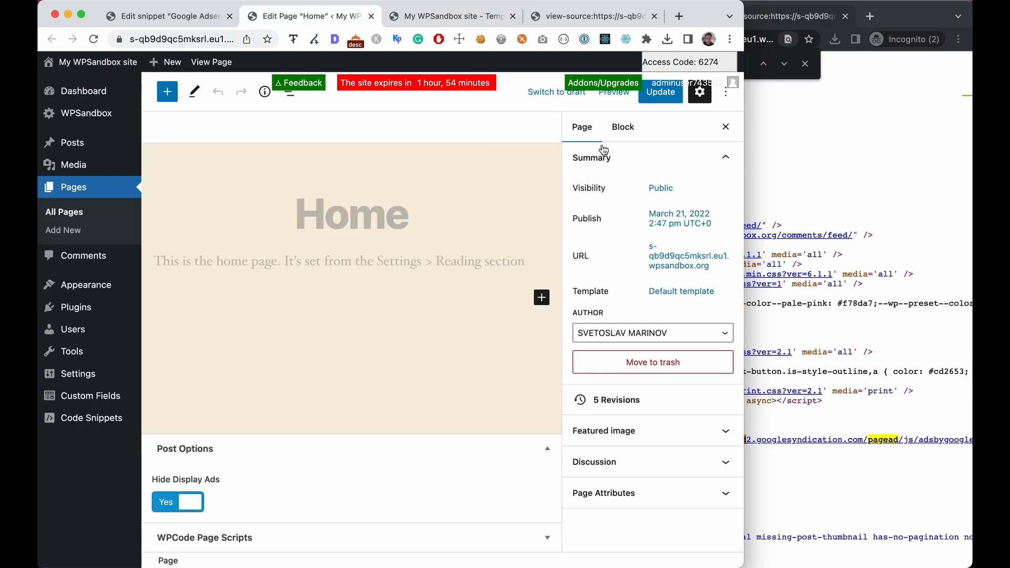
left_click(656, 99)
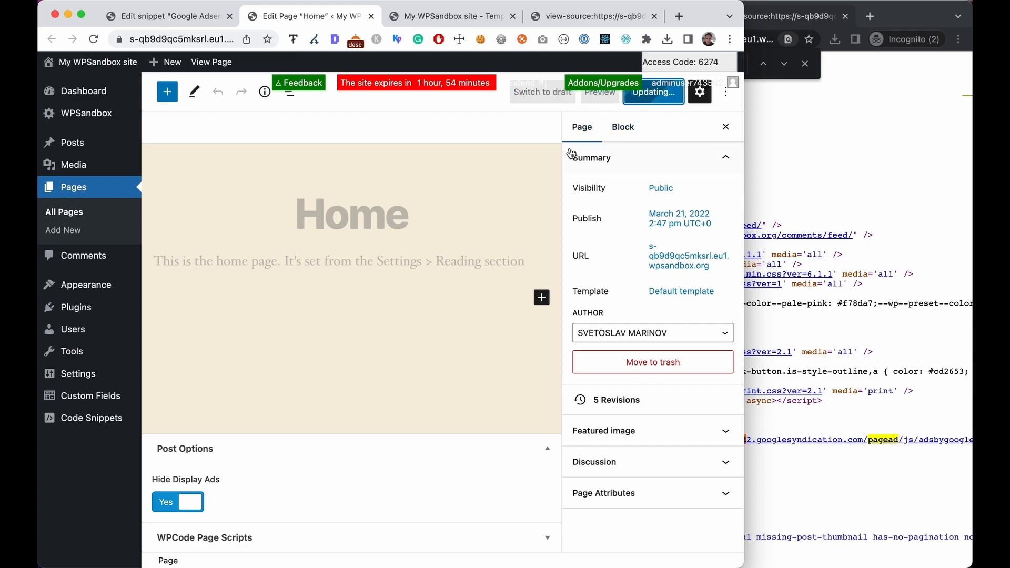
Step: Reload the incognito page source to recheck for the AdSense script, then close that window and widen the logged-in browser again
left_click(826, 158)
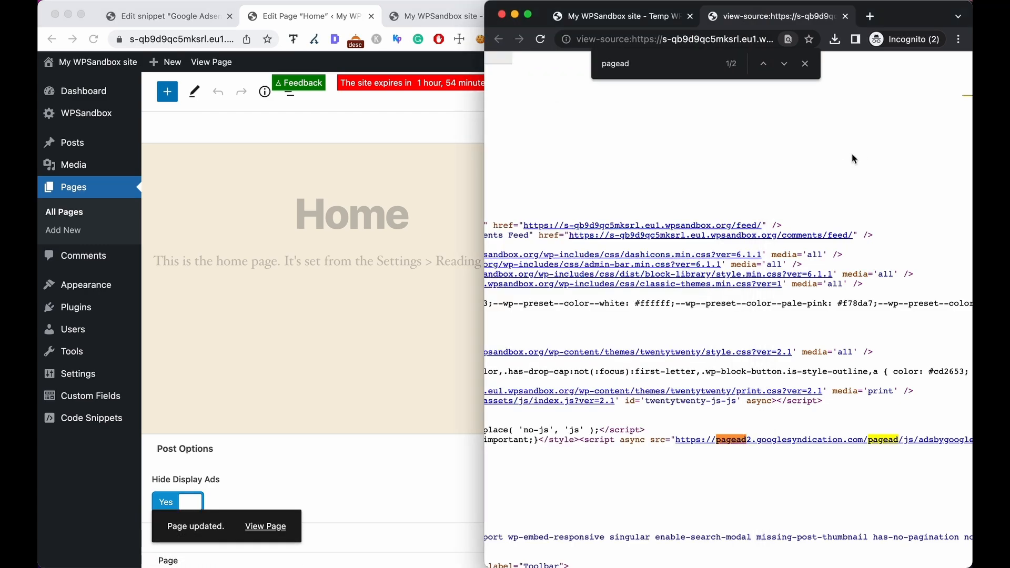
key("super+r")
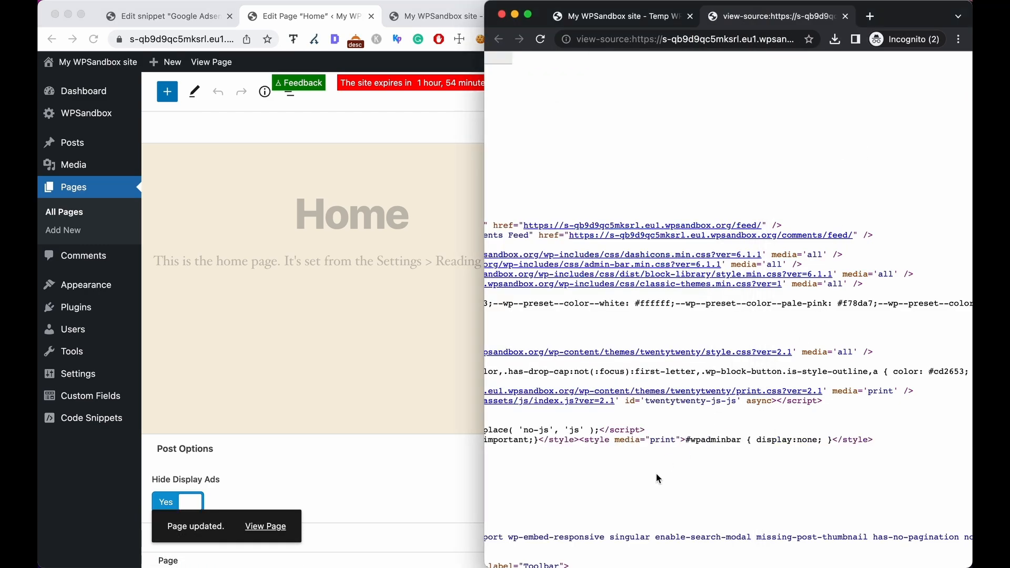
left_click(502, 15)
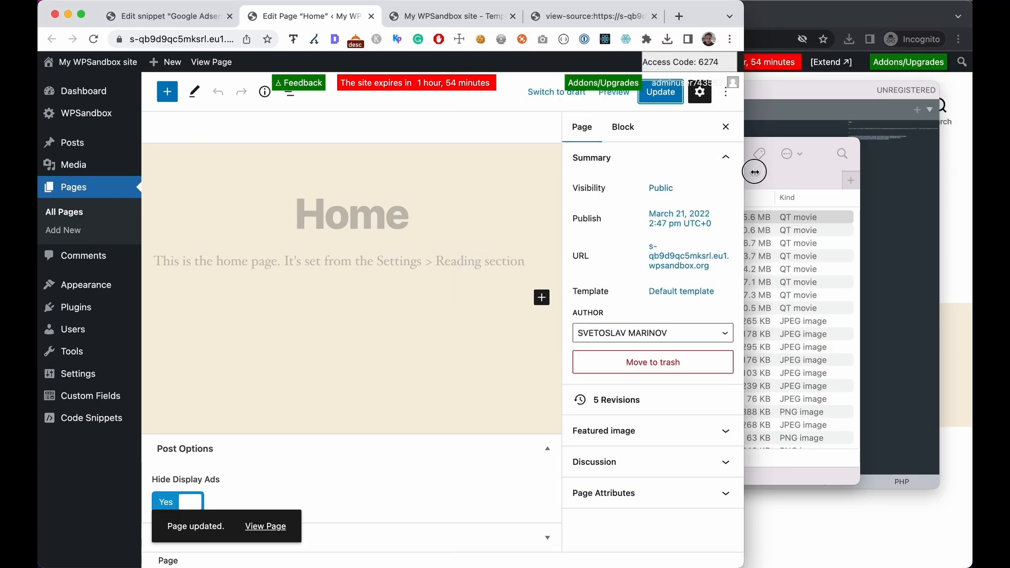
left_click_drag(755, 172, 970, 190)
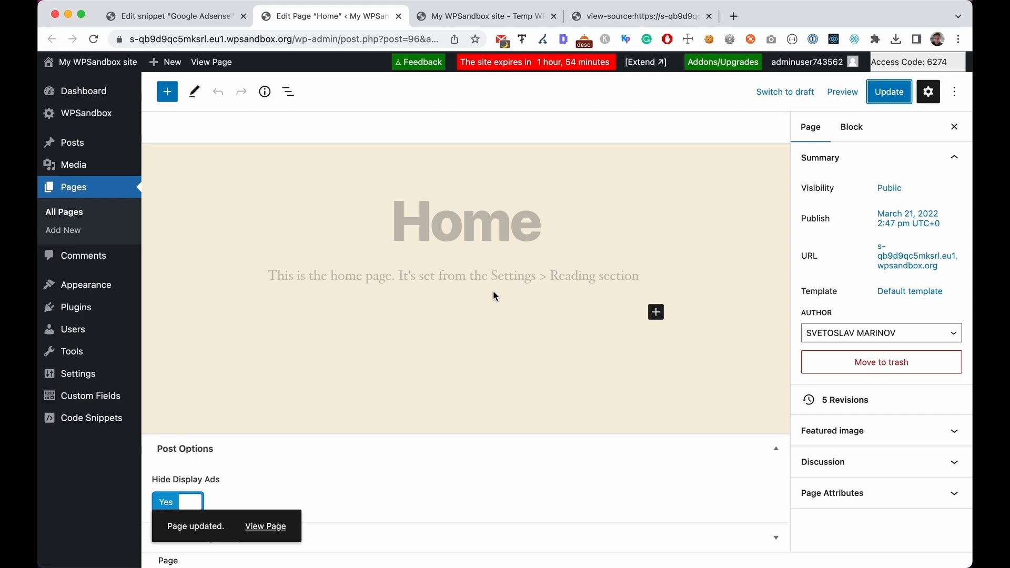